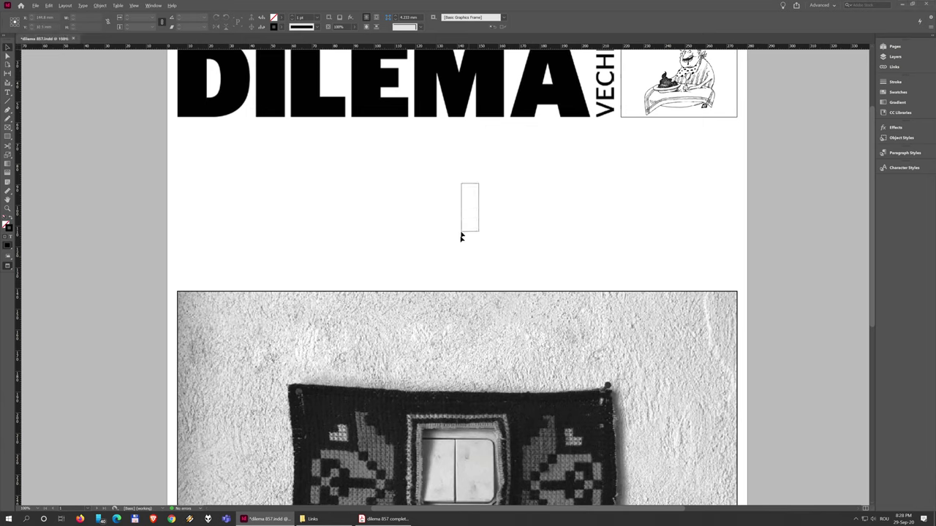
# Check the front-page masthead in the finished PDF in Acrobat, and return to the matching area of the InDesign layout.
pyautogui.click(384, 519)
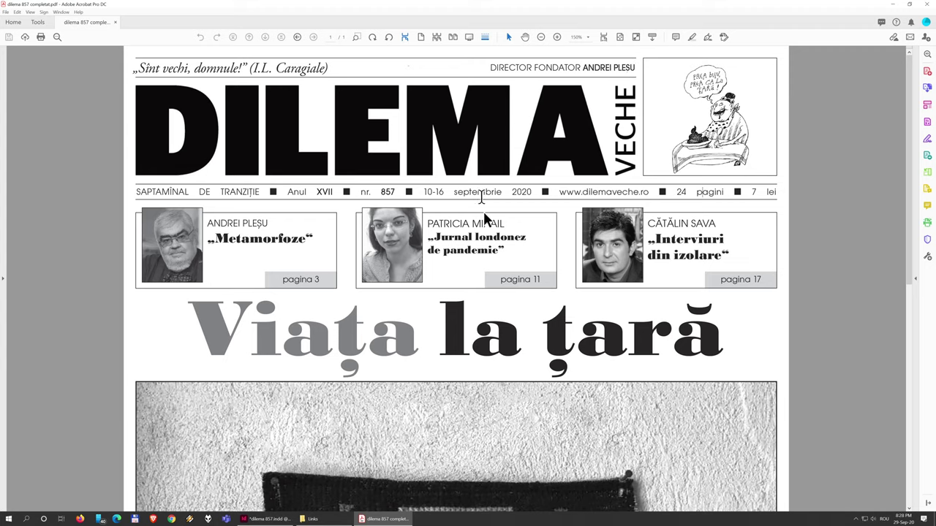
pyautogui.moveTo(282, 520)
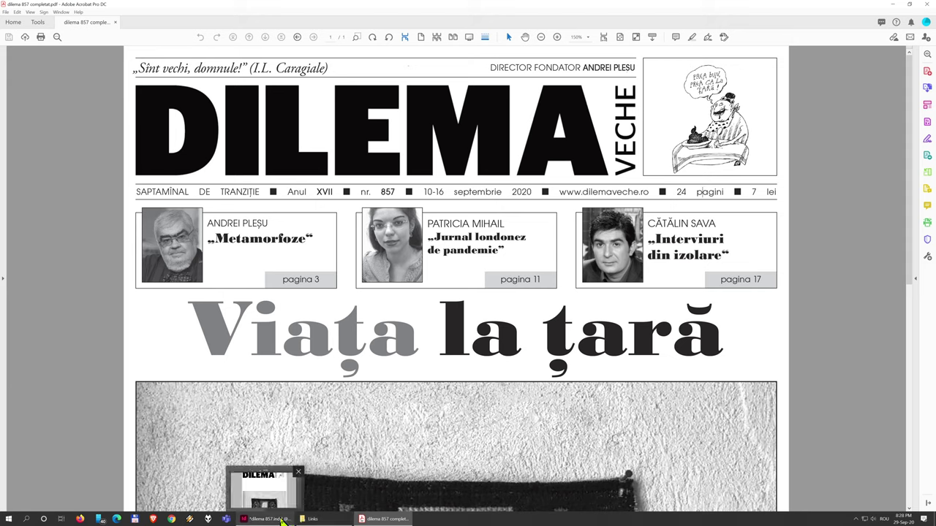
pyautogui.click(282, 520)
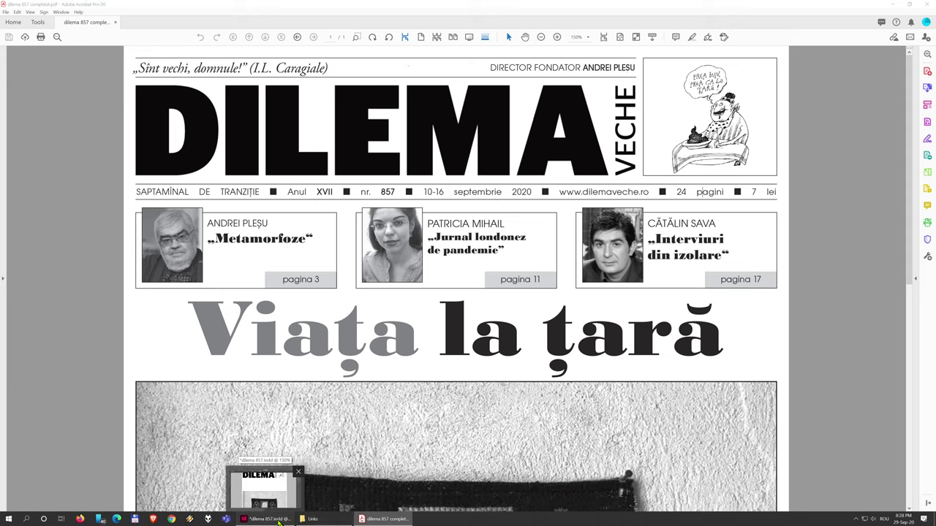
pyautogui.scroll(3, 360, 256)
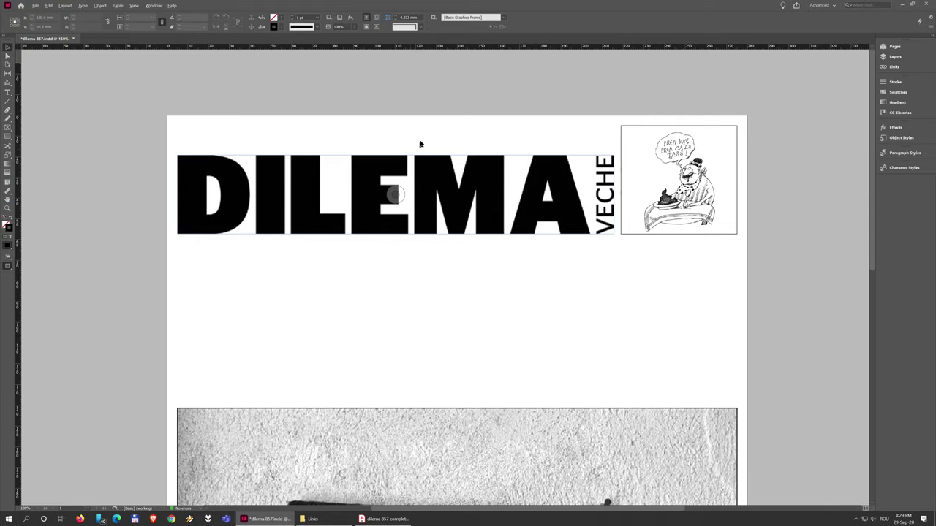
pyautogui.scroll(2, 420, 142)
pyautogui.scroll(-1, 376, 177)
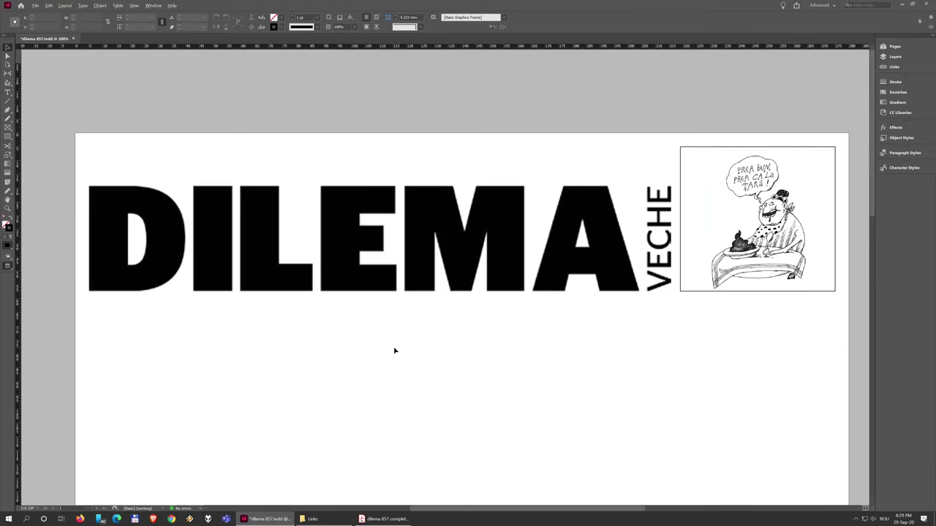
# Show the layout's guides and frame edges, and compare the space above the masthead with the header rule and text in the finished PDF.
pyautogui.press('w')
pyautogui.moveTo(99, 147); pyautogui.dragTo(209, 152)
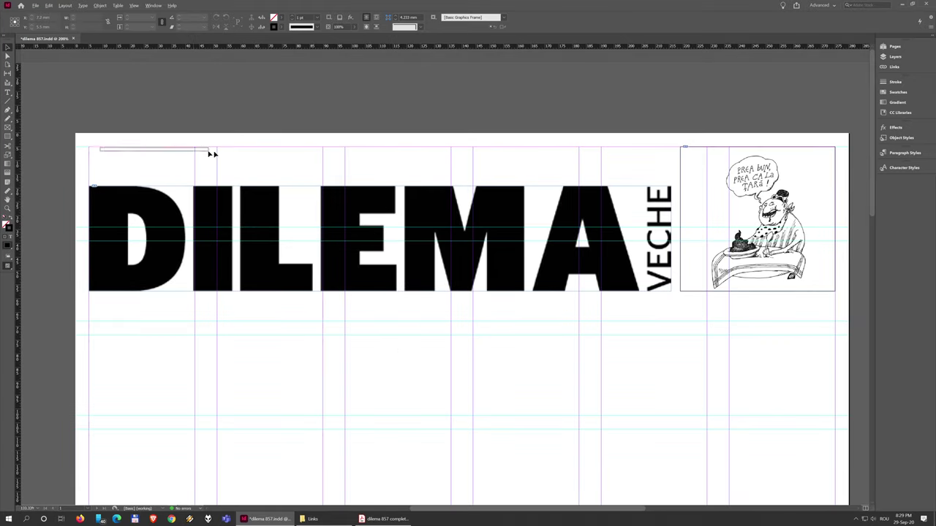
pyautogui.click(398, 519)
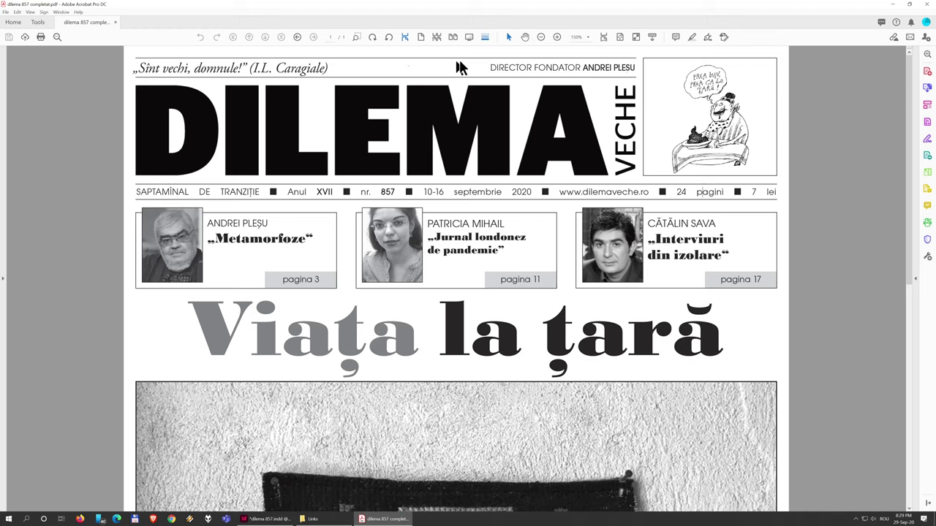
pyautogui.hotkey('alt', 'Tab')
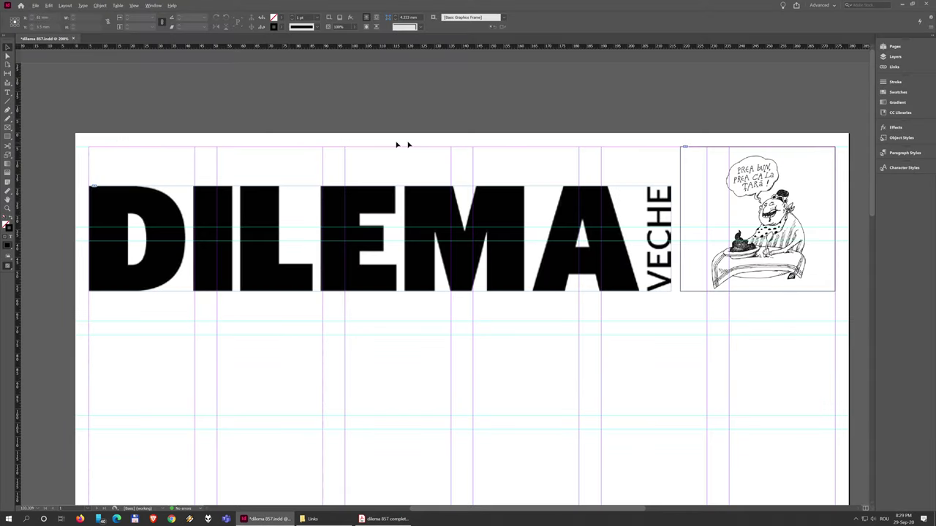
pyautogui.hotkey('alt', 'Tab')
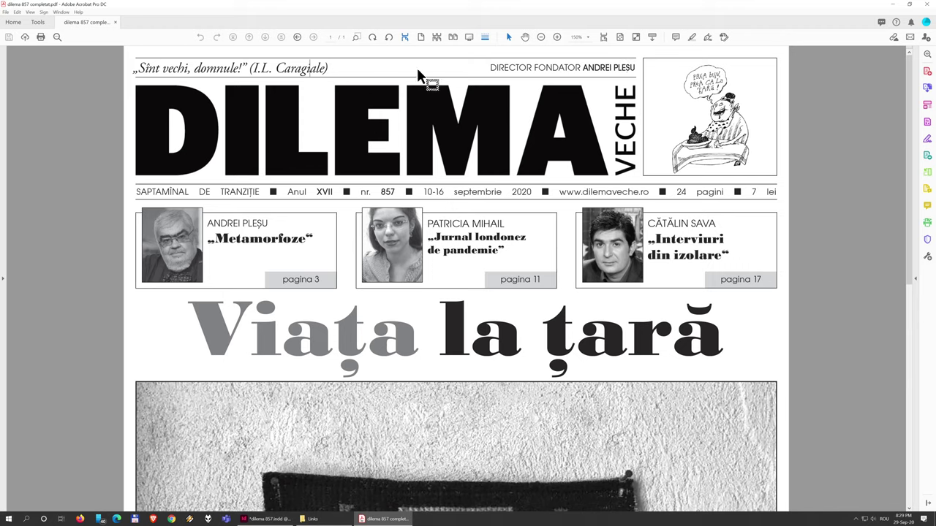
pyautogui.hotkey('alt', 'Tab')
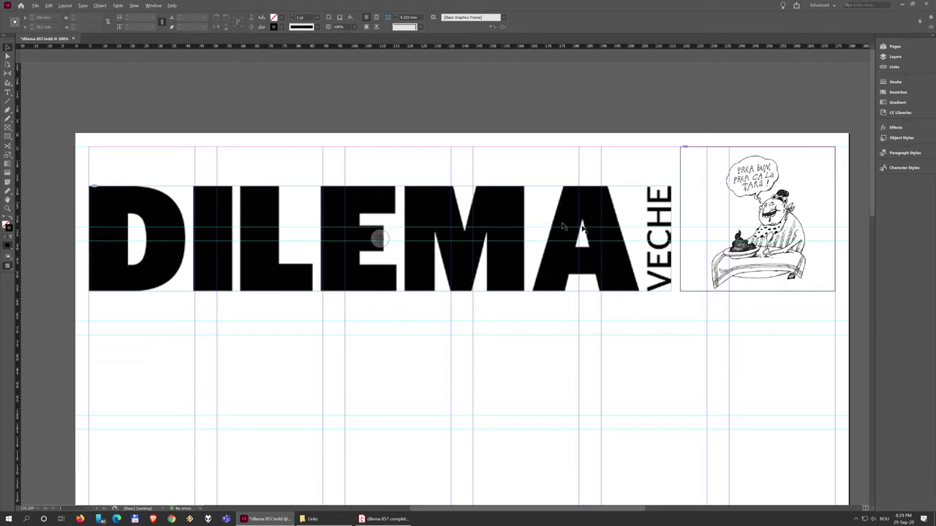
pyautogui.click(91, 187)
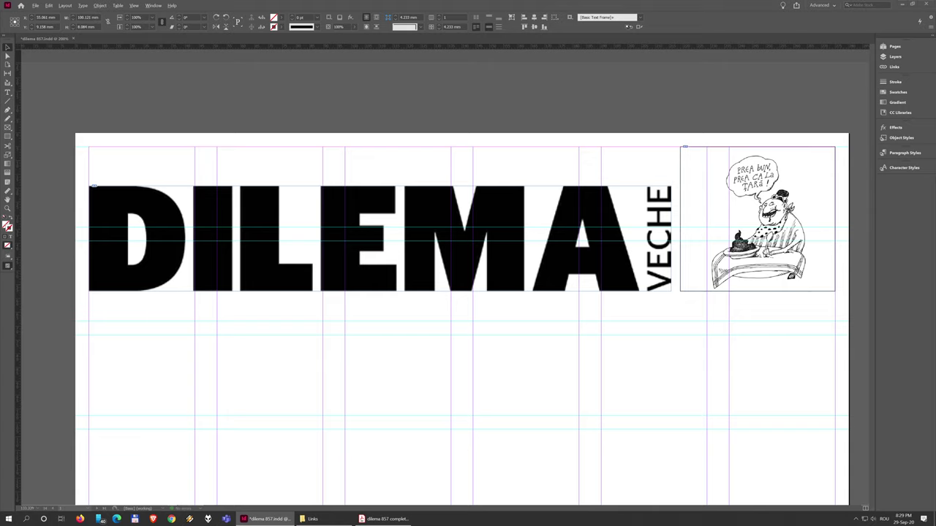
pyautogui.click(379, 520)
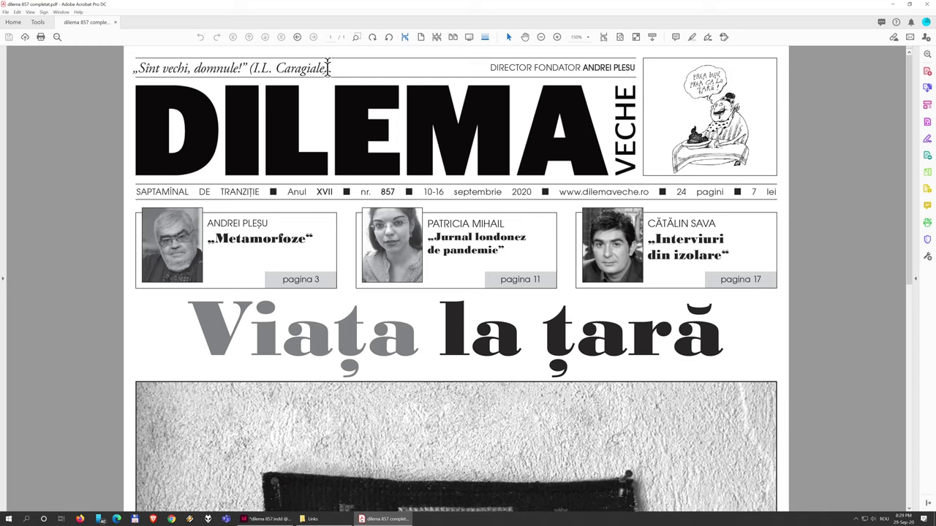
pyautogui.click(267, 519)
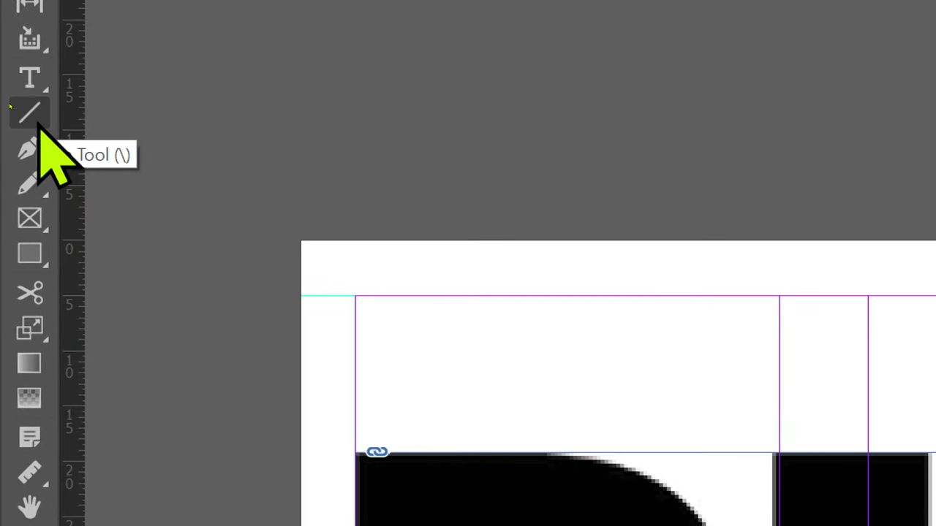
# Draw a horizontal line about 211 mm long on the top margin, spanning the masthead's width, and preview the page without guides.
pyautogui.click(32, 117)
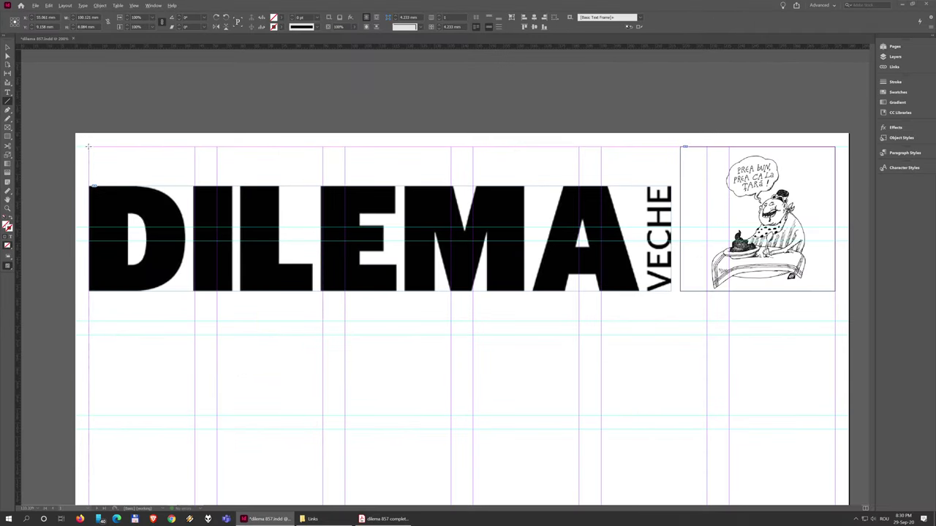
pyautogui.moveTo(89, 146); pyautogui.dragTo(670, 148)
pyautogui.press('shift')
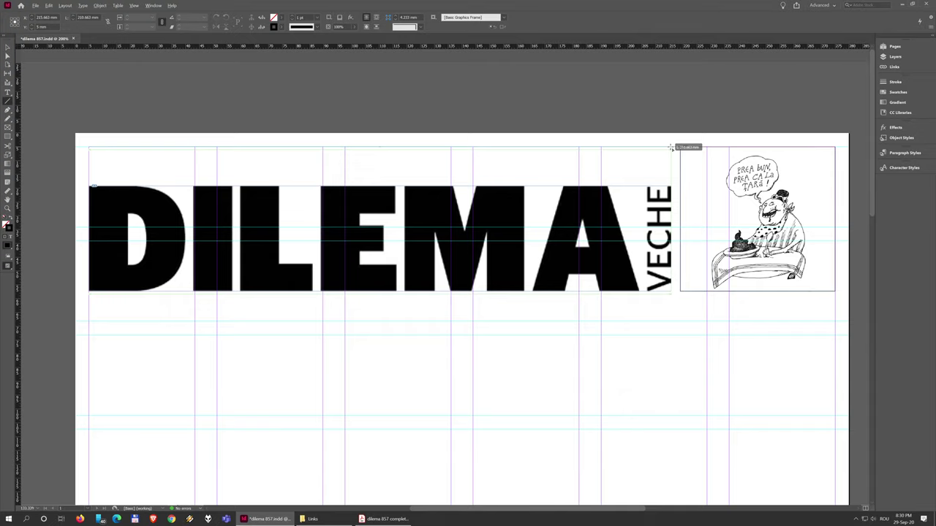
pyautogui.moveTo(671, 147); pyautogui.dragTo(670, 147)
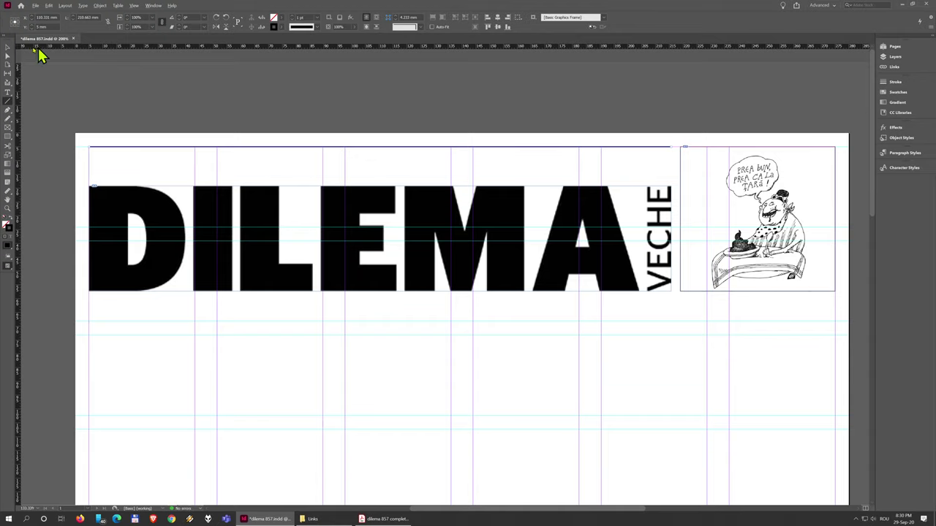
pyautogui.click(164, 122)
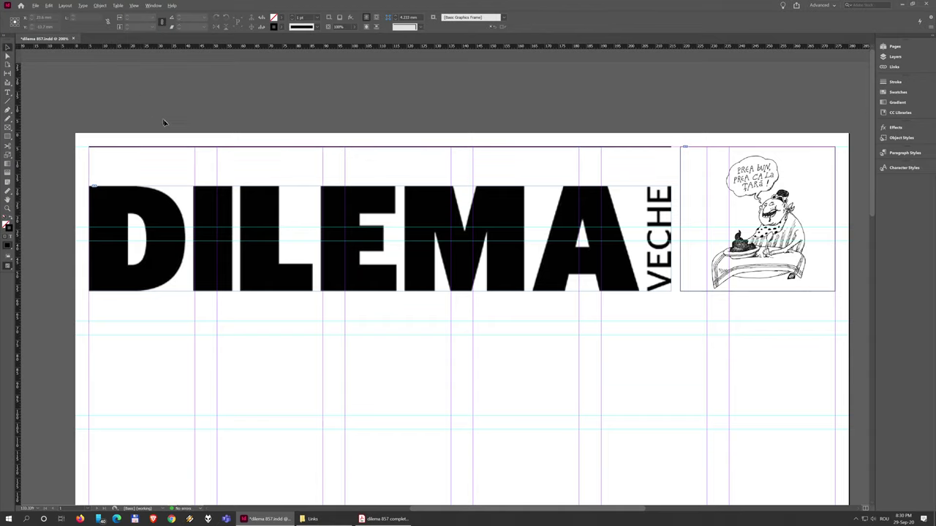
pyautogui.press('w')
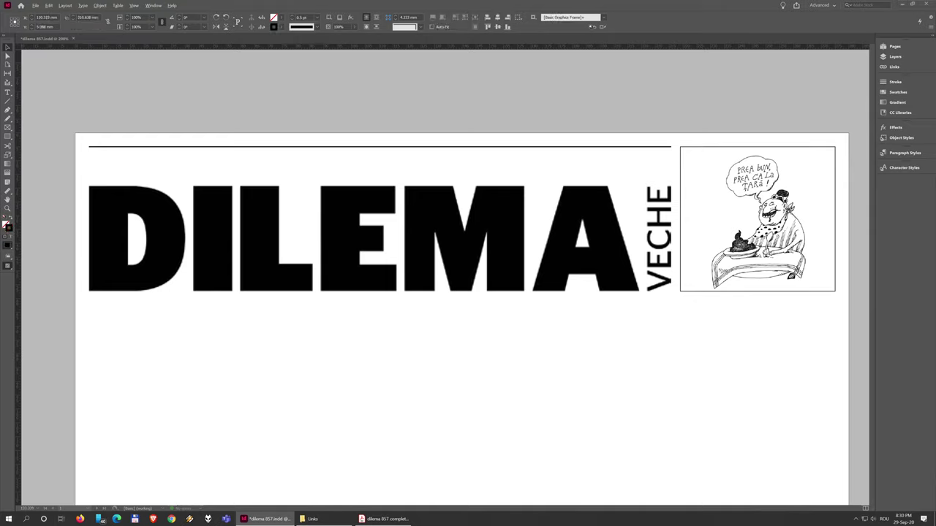
# Set the stroke weight of the line above the masthead to 0.5 pt and deselect it.
pyautogui.click(447, 149)
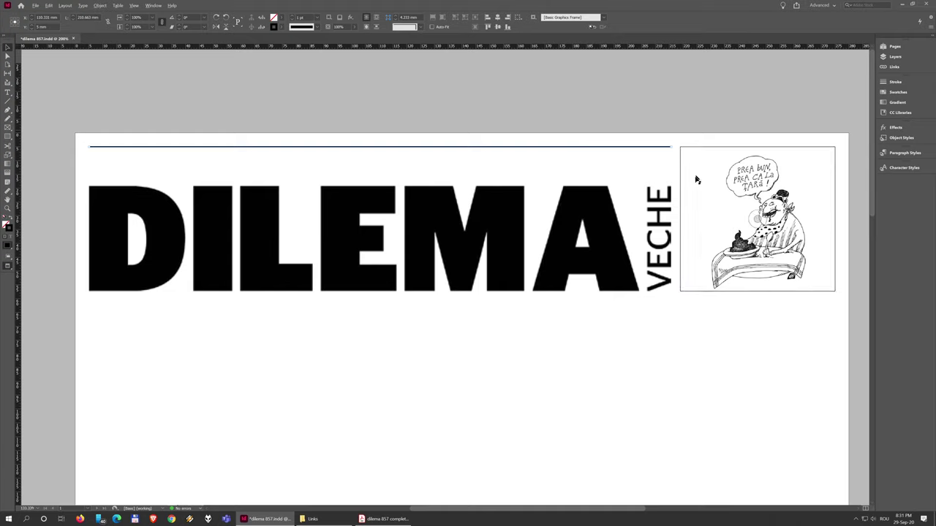
pyautogui.click(317, 18)
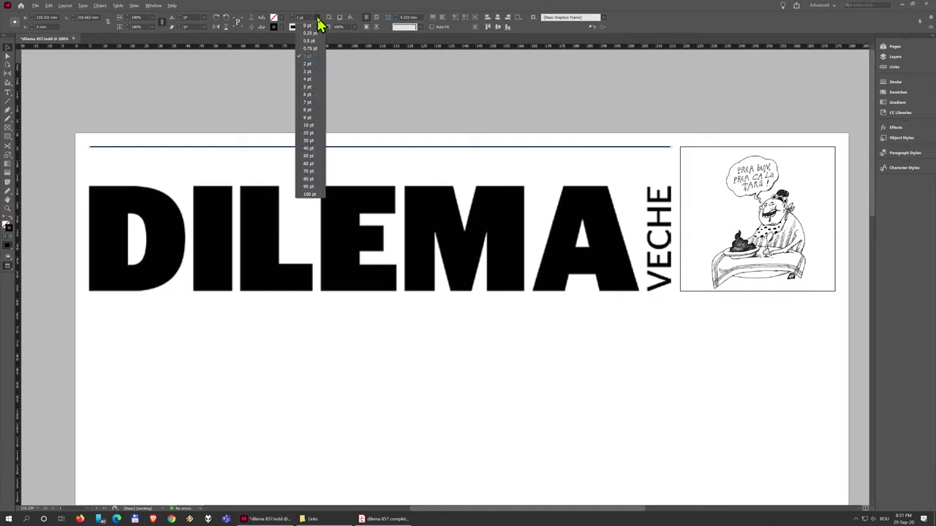
pyautogui.click(313, 41)
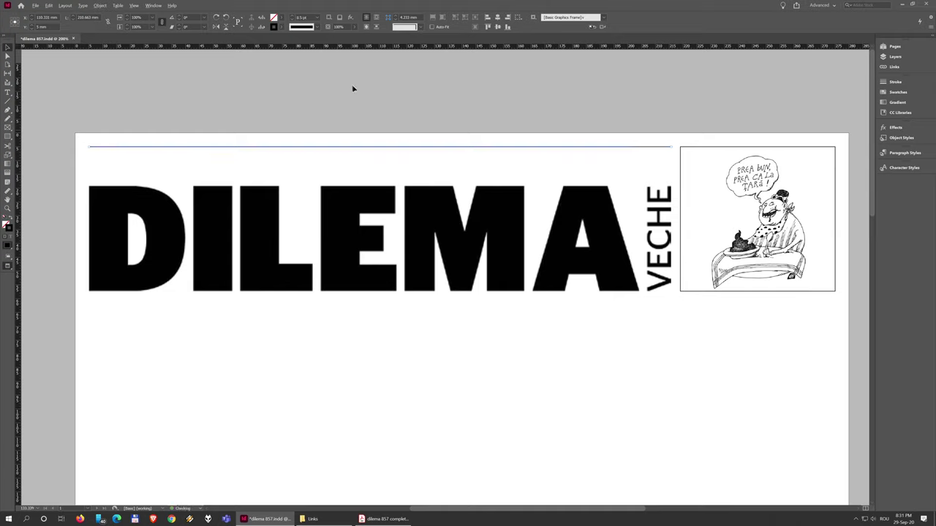
pyautogui.click(357, 166)
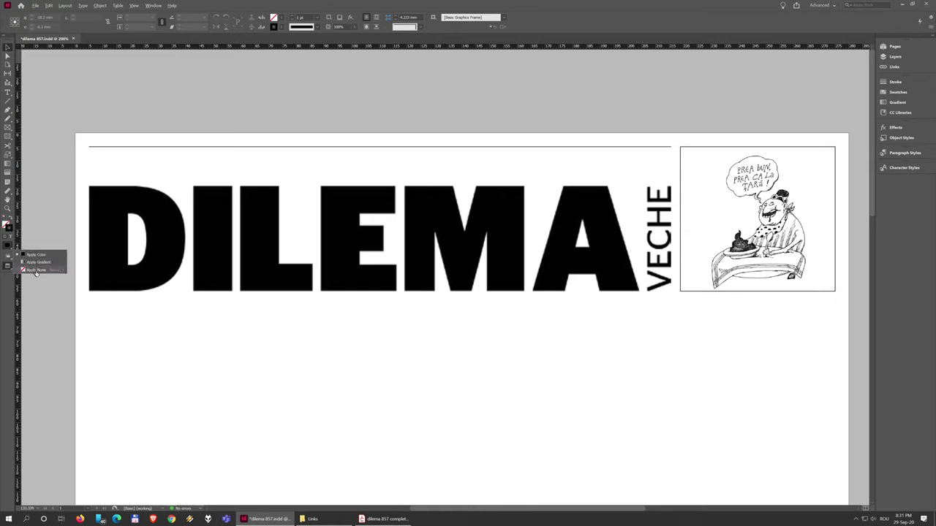
# Set the default stroke to none and draw a slanted line about 207 mm long in the empty area below the masthead.
pyautogui.click(8, 247)
pyautogui.click(8, 101)
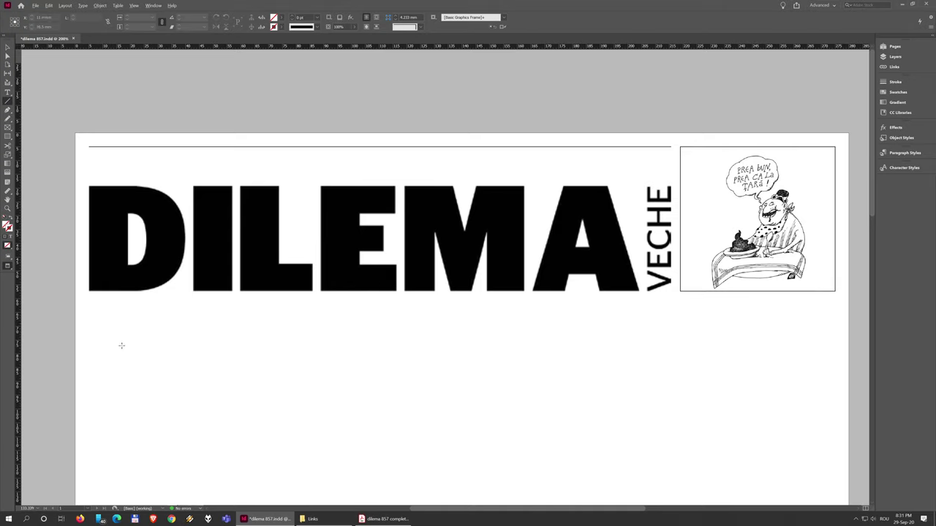
pyautogui.moveTo(106, 344); pyautogui.dragTo(670, 432)
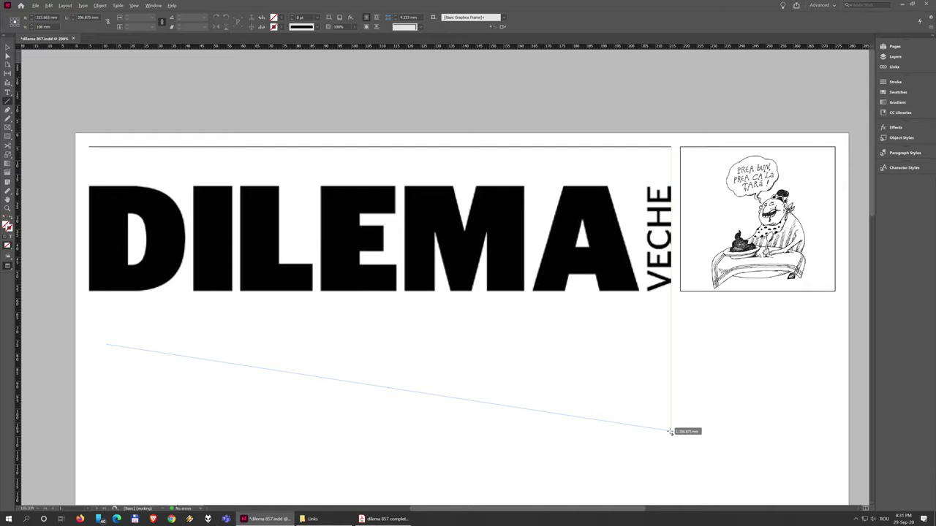
pyautogui.moveTo(670, 432); pyautogui.dragTo(671, 432)
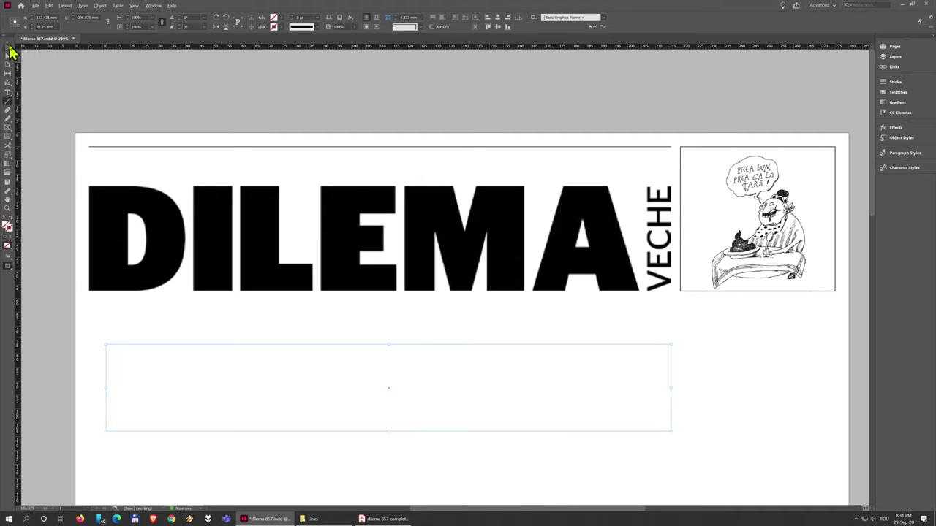
pyautogui.click(190, 91)
# Show the guides and frame edges, select the invisible slanted line and move it about 17 mm to the right.
pyautogui.press('w')
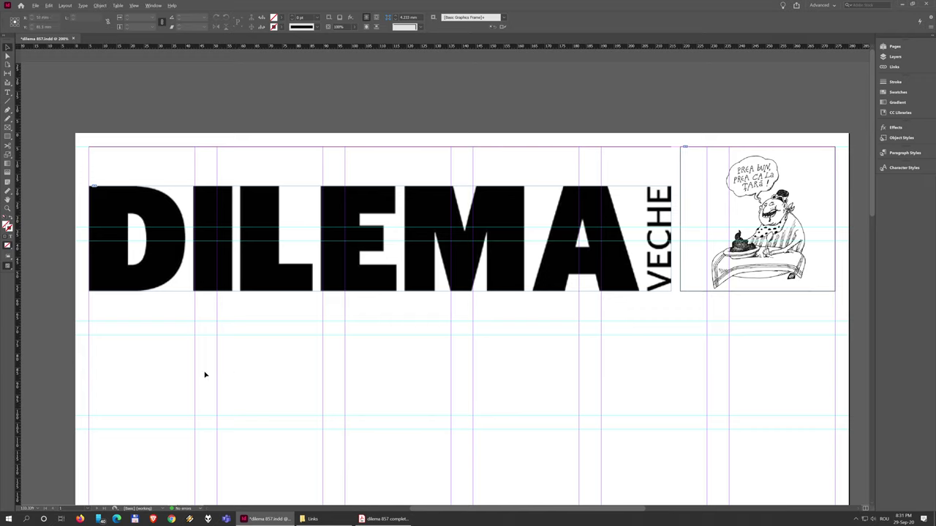
pyautogui.moveTo(74, 328); pyautogui.dragTo(280, 405)
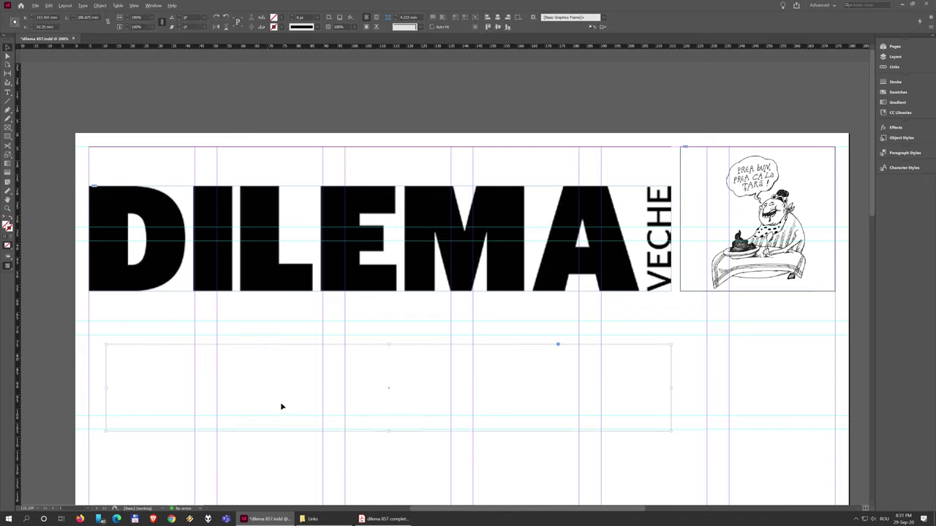
pyautogui.moveTo(389, 391); pyautogui.dragTo(436, 388)
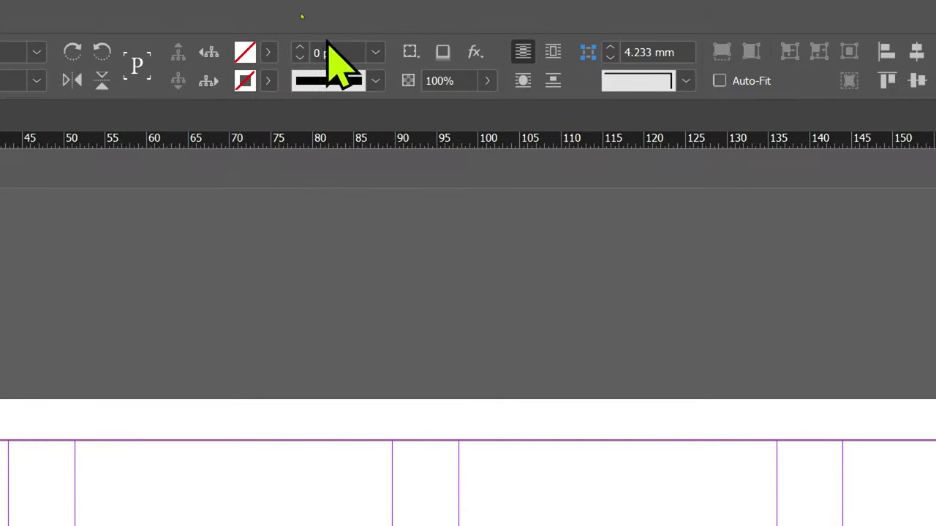
# Try a 0.5 pt stroke weight on the invisible slanted line, and undo it.
pyautogui.click(375, 54)
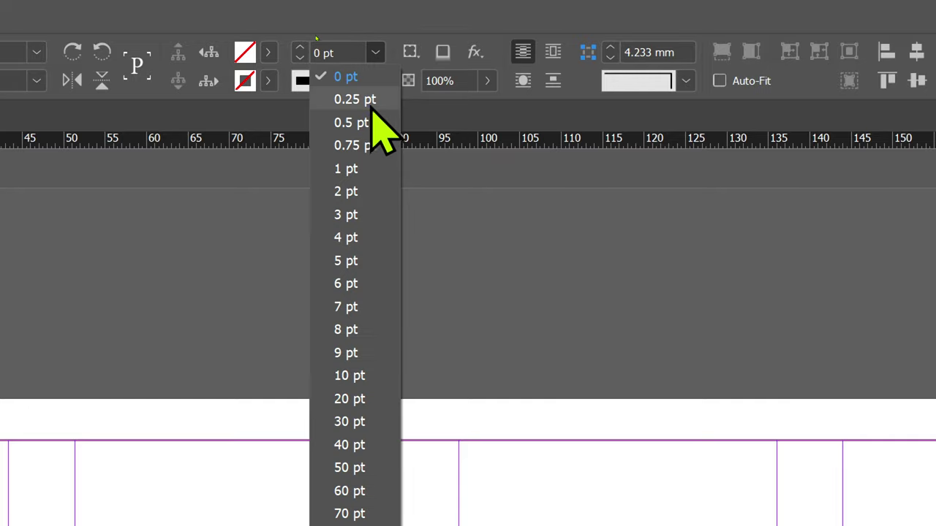
pyautogui.click(353, 123)
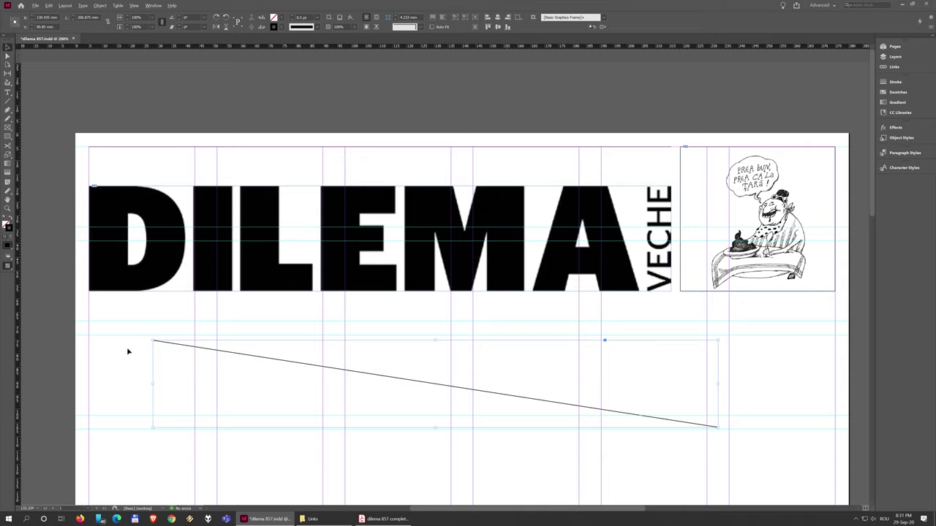
pyautogui.click(249, 363)
pyautogui.hotkey('ctrl', 'z')
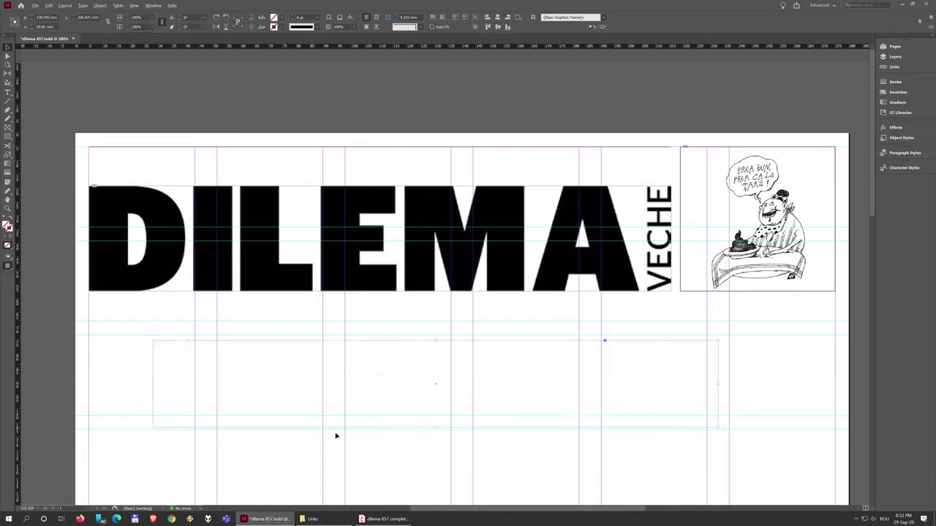
pyautogui.hotkey('ctrl', 'z')
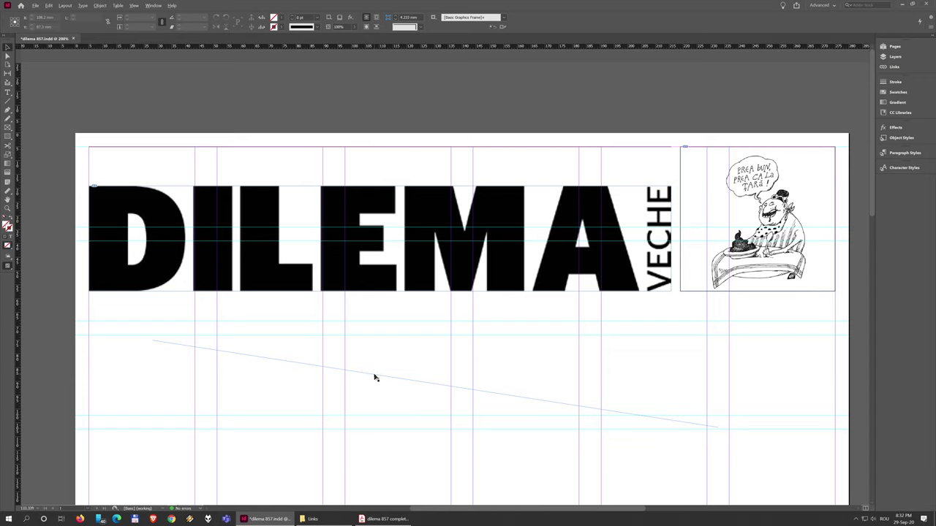
# Reselect the invisible slanted line below the masthead and set its stroke weight to 0.5 pt.
pyautogui.hotkey('ctrl', 'shift', 'z')
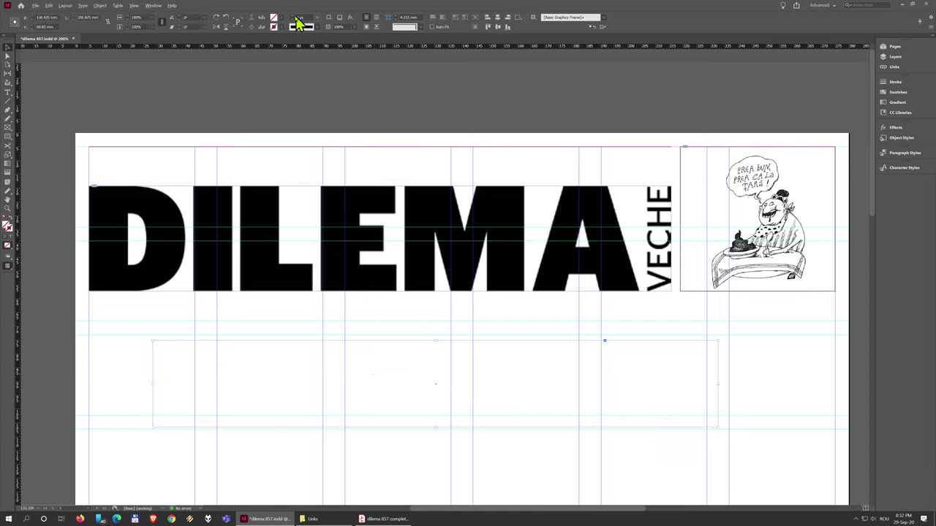
pyautogui.click(317, 18)
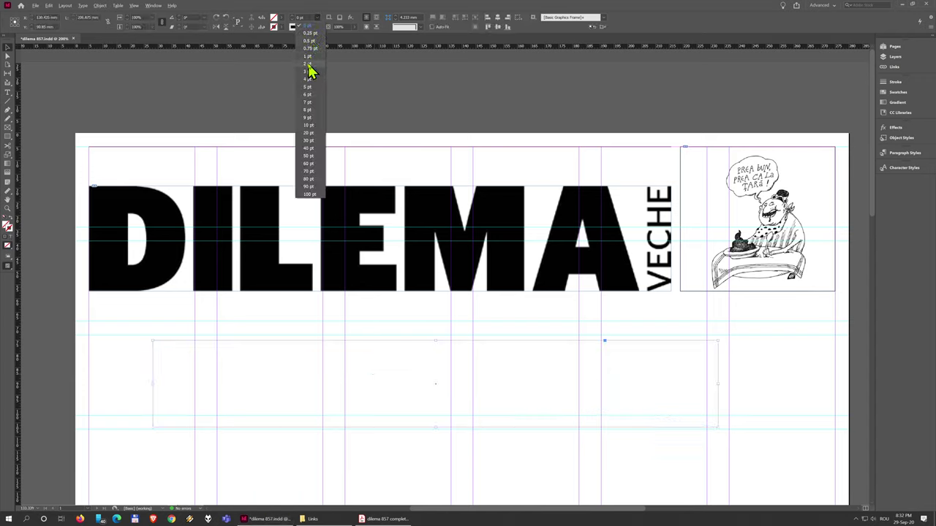
pyautogui.click(309, 41)
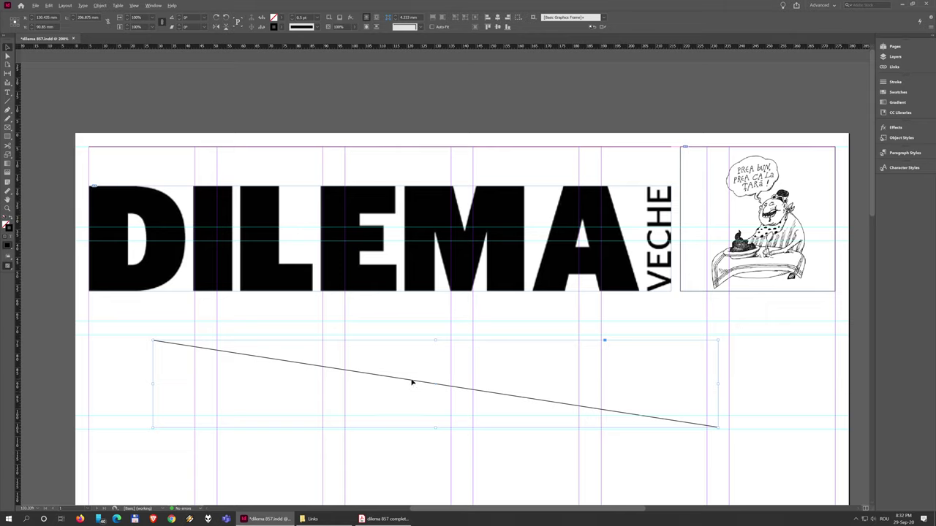
# Delete the slanted line below the masthead and select the horizontal header rule above the DILEMA title.
pyautogui.press('Delete')
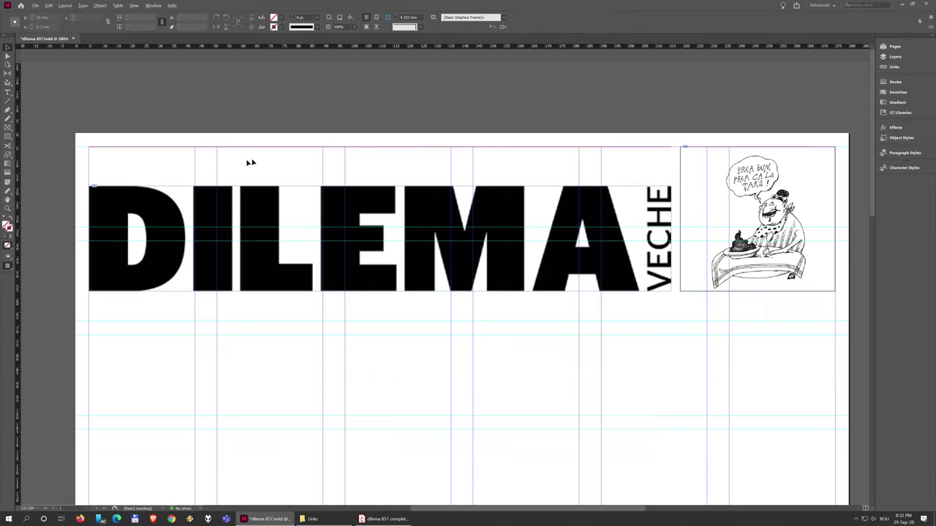
pyautogui.scroll(3, 104, 130)
pyautogui.moveTo(107, 200); pyautogui.dragTo(207, 228)
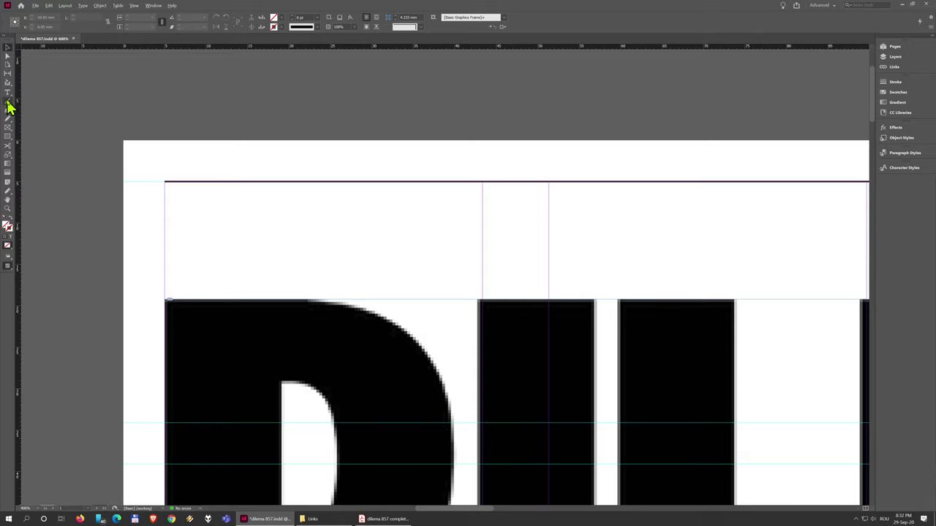
pyautogui.hotkey('ctrl', '-')
pyautogui.hotkey('ctrl', '-')
pyautogui.hotkey('ctrl', '-')
pyautogui.hotkey('ctrl', '-')
pyautogui.hotkey('ctrl', '-')
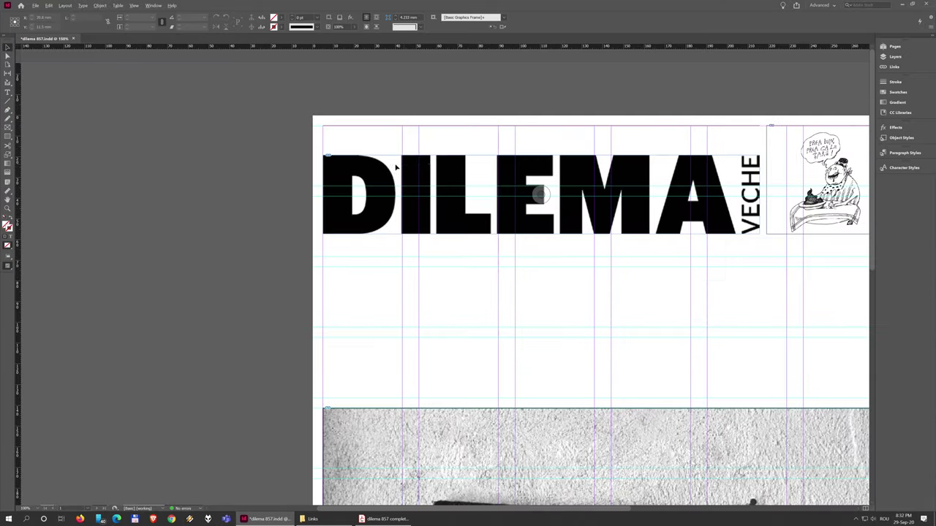
pyautogui.hscroll(1, 521, 183)
pyautogui.hotkey('ctrl', '=')
pyautogui.hotkey('ctrl', '=')
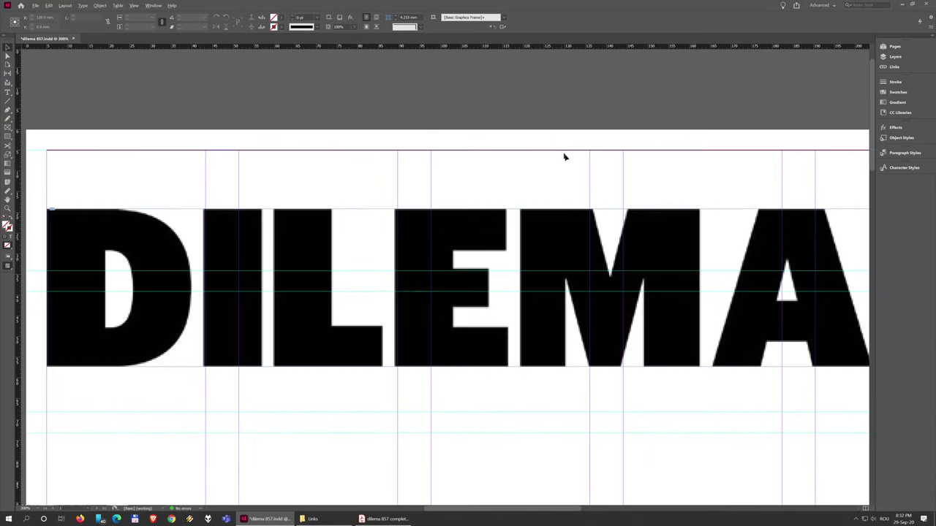
pyautogui.hotkey('ctrl', '-')
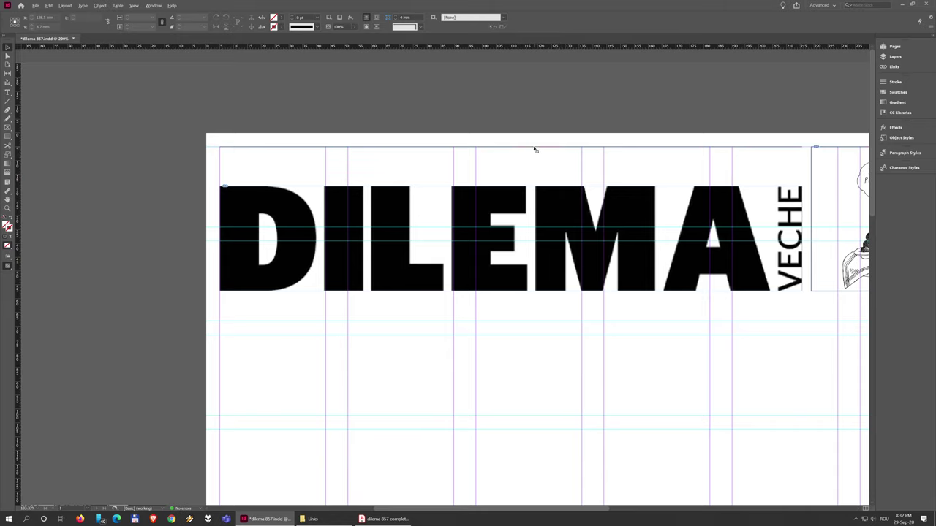
pyautogui.click(534, 150)
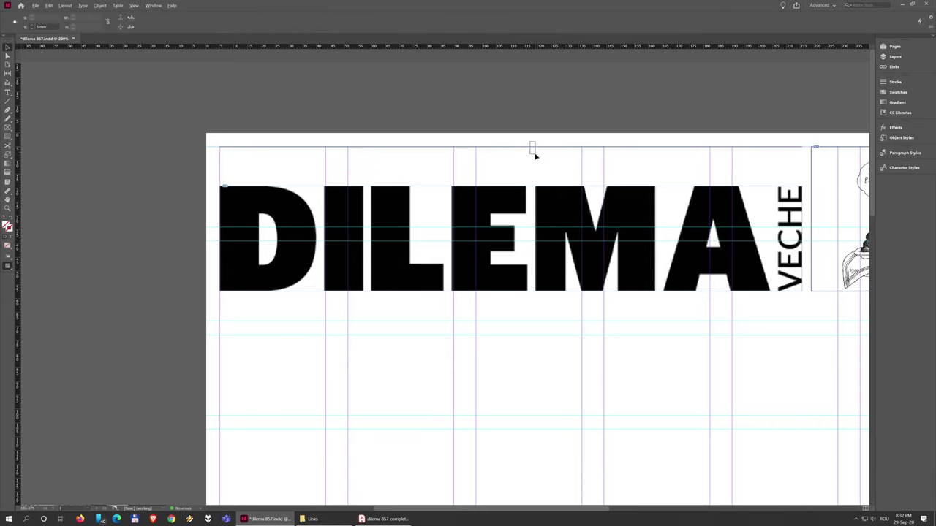
pyautogui.click(534, 155)
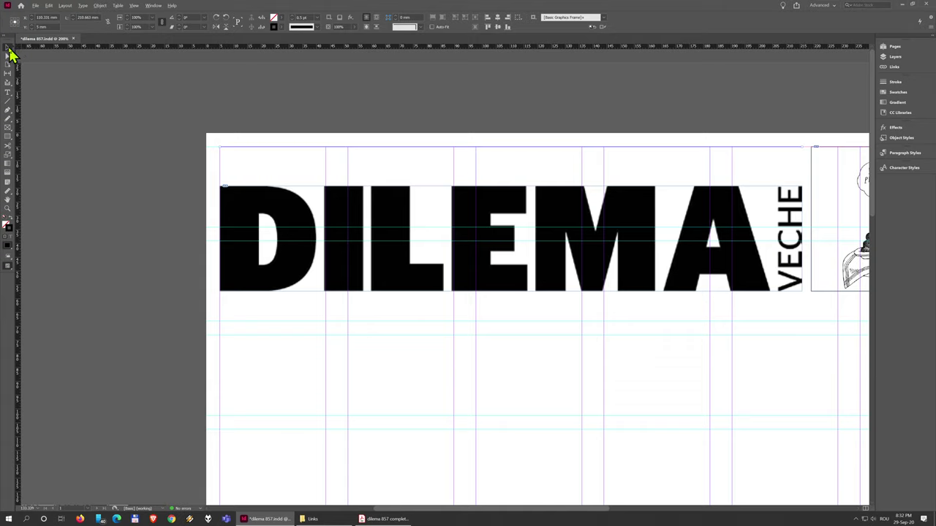
# Deselect and reselect the header rule at the upper margin, copy it and paste a duplicate onto the page.
pyautogui.click(506, 150)
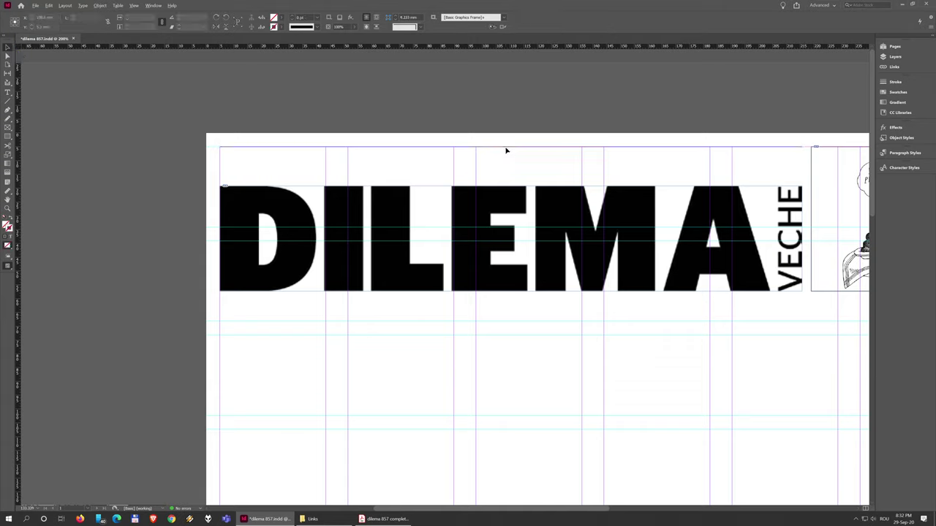
pyautogui.press('u')
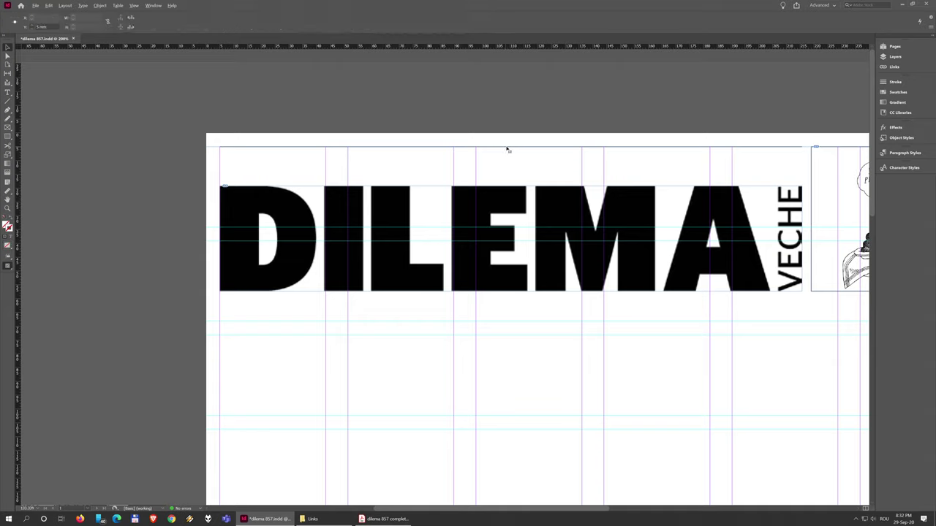
pyautogui.moveTo(510, 149); pyautogui.dragTo(522, 155)
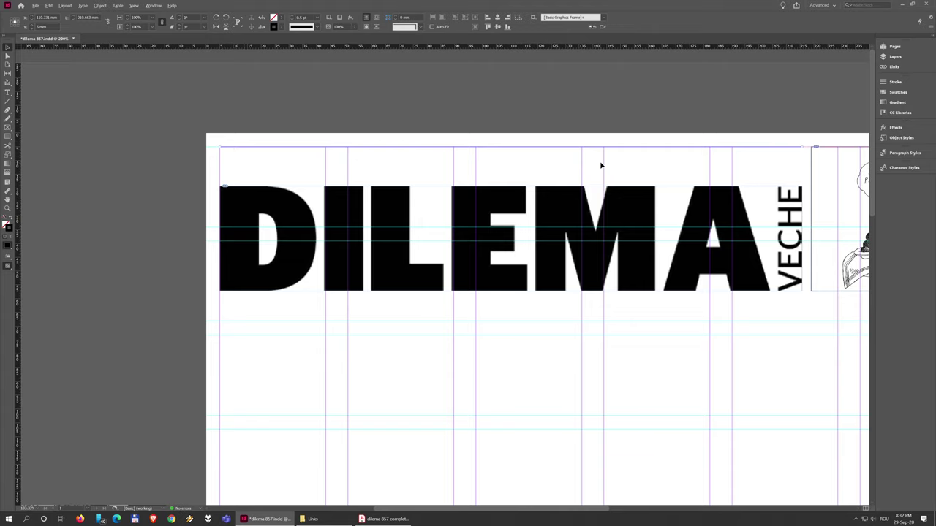
pyautogui.hotkey('ctrl', '=')
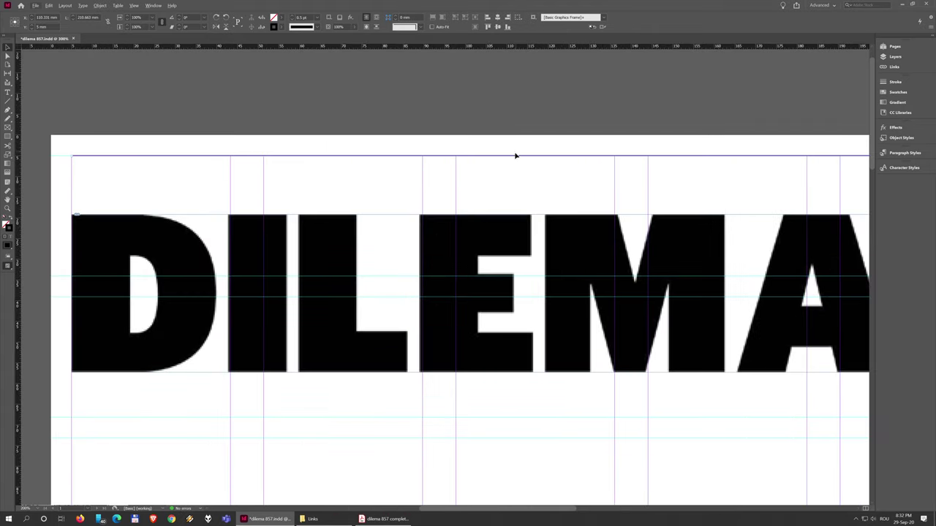
pyautogui.rightClick(515, 157)
pyautogui.click(525, 167)
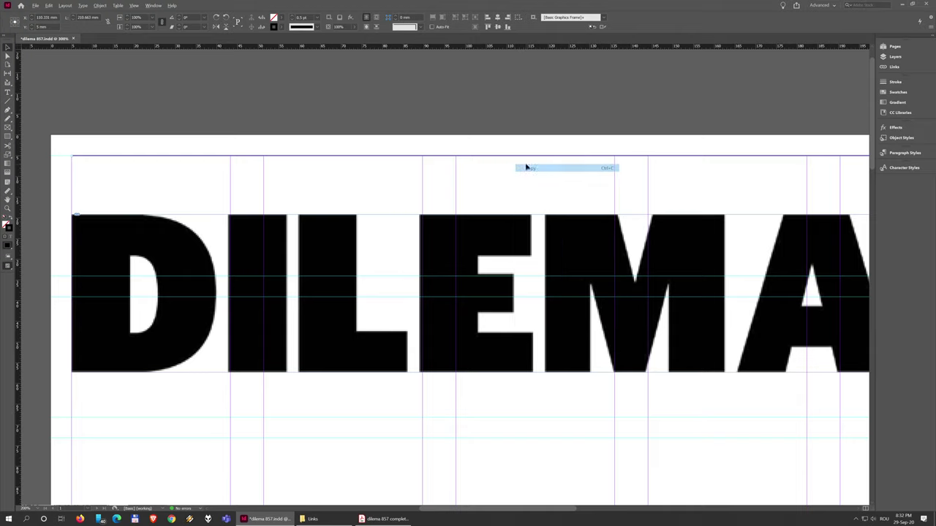
pyautogui.rightClick(503, 177)
pyautogui.click(520, 197)
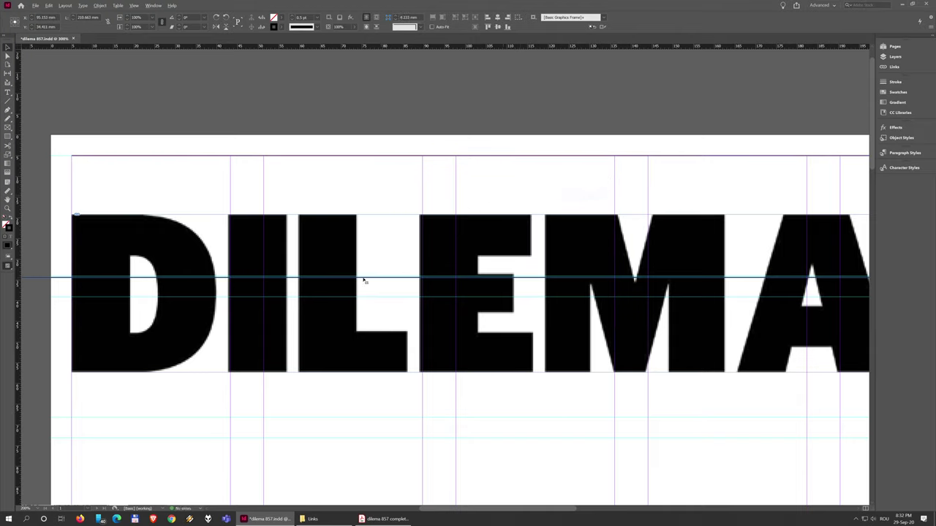
# Move the pasted rule just above the masthead, aligned horizontally with the header rule, at a Y position of about 15 mm.
pyautogui.moveTo(364, 280); pyautogui.dragTo(427, 203)
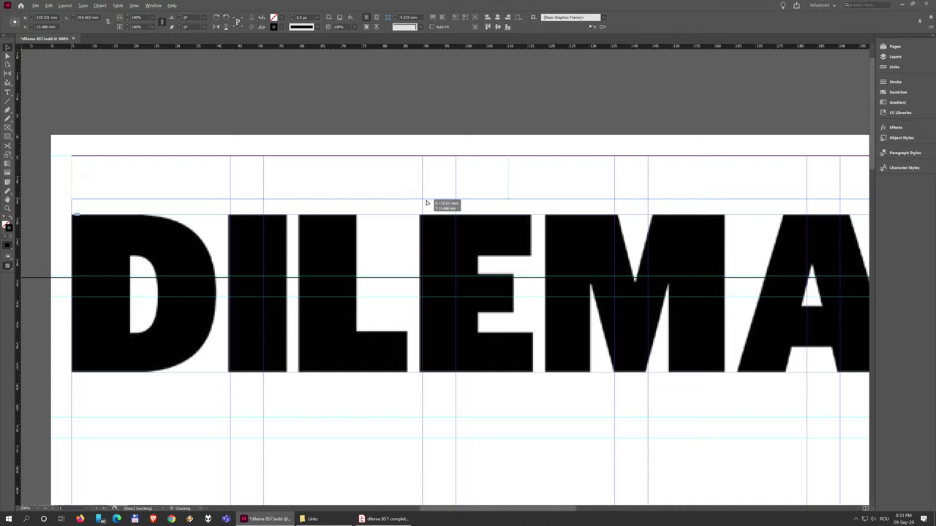
pyautogui.moveTo(427, 202); pyautogui.dragTo(427, 201)
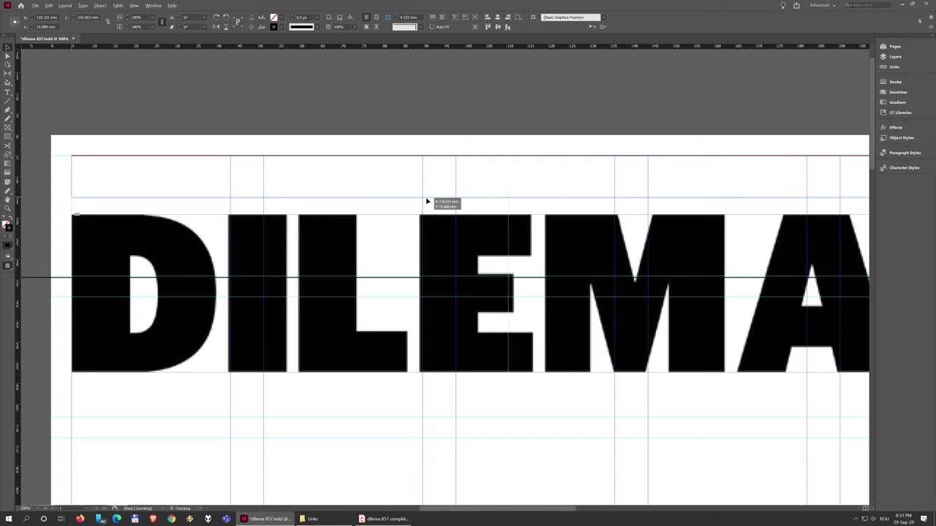
pyautogui.moveTo(427, 201); pyautogui.dragTo(428, 199)
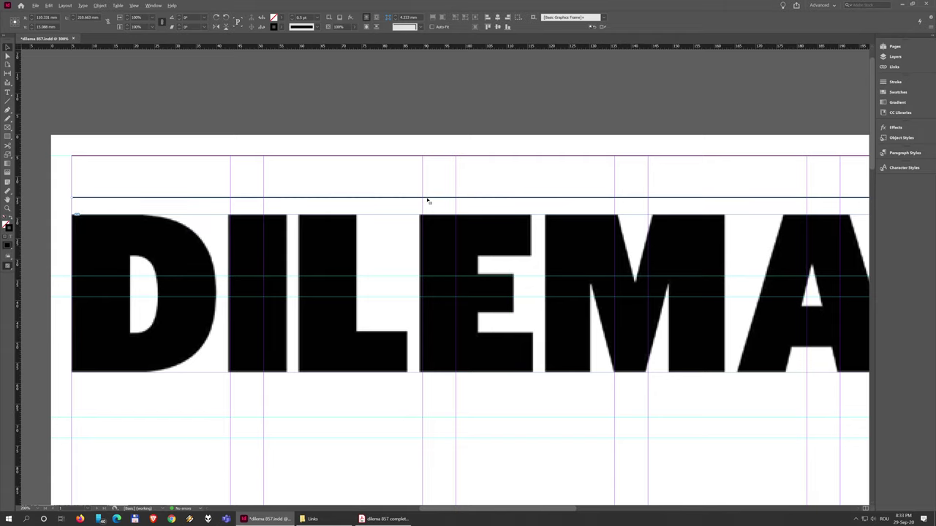
# Deselect the duplicated rule and preview both header rules with the guides and frame edges hidden.
pyautogui.hotkey('ctrl', '-')
pyautogui.hotkey('ctrl', '-')
pyautogui.hotkey('ctrl', '=')
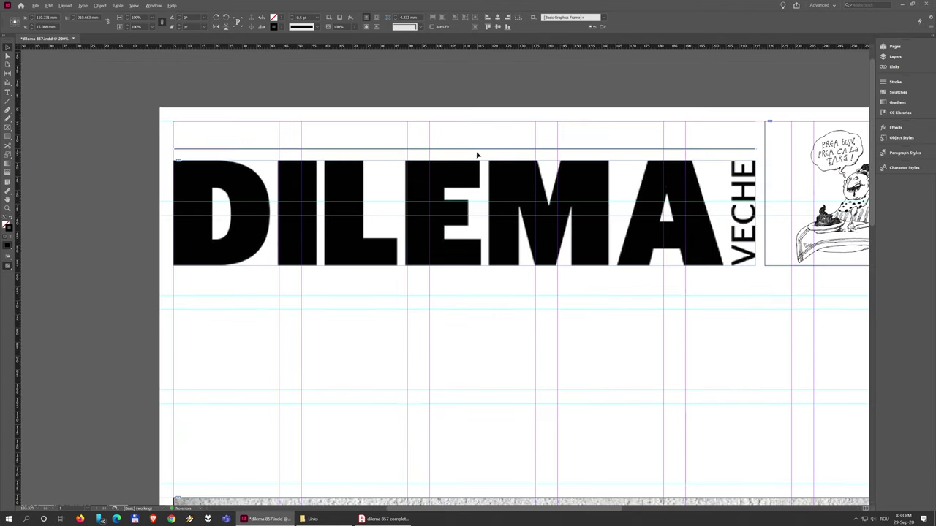
pyautogui.click(416, 117)
pyautogui.hotkey('ctrl', '-')
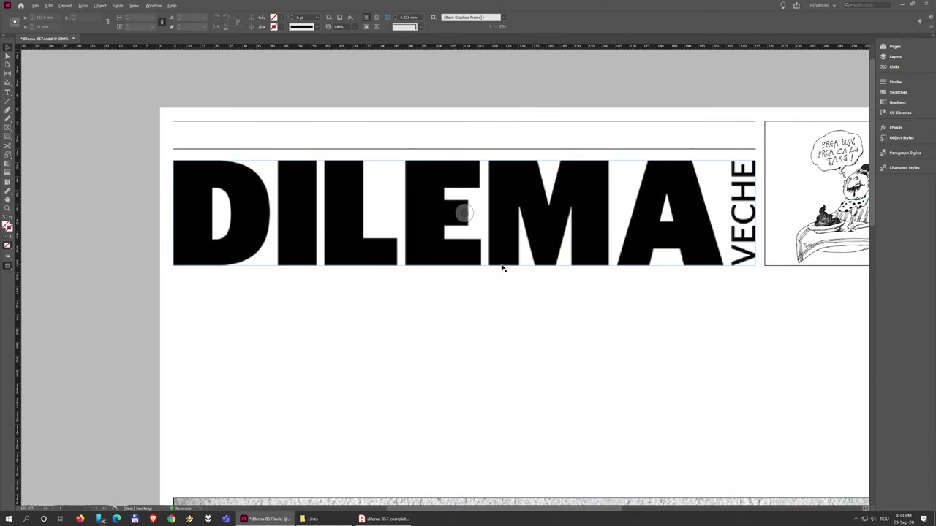
pyautogui.hotkey('ctrl', '=')
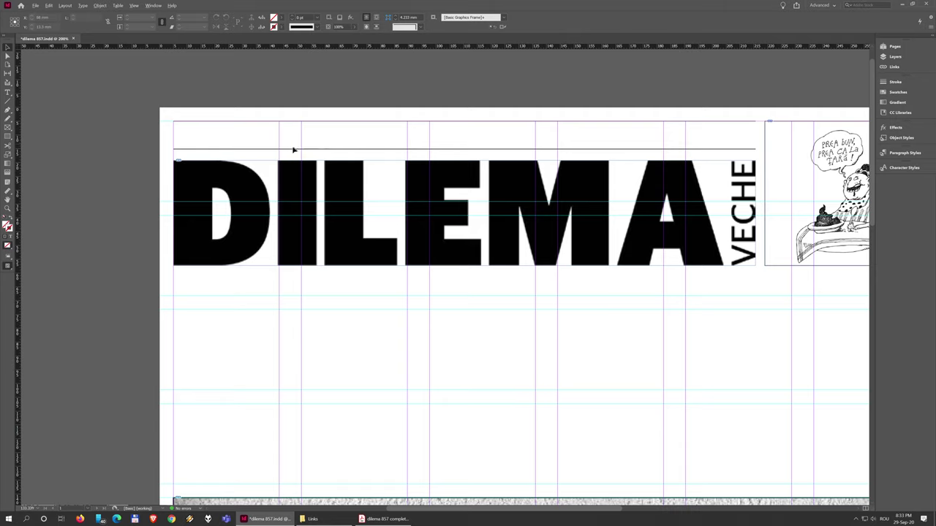
# Draw a text frame between the two header rules, starting at the page's left margin.
pyautogui.scroll(4, 325, 137)
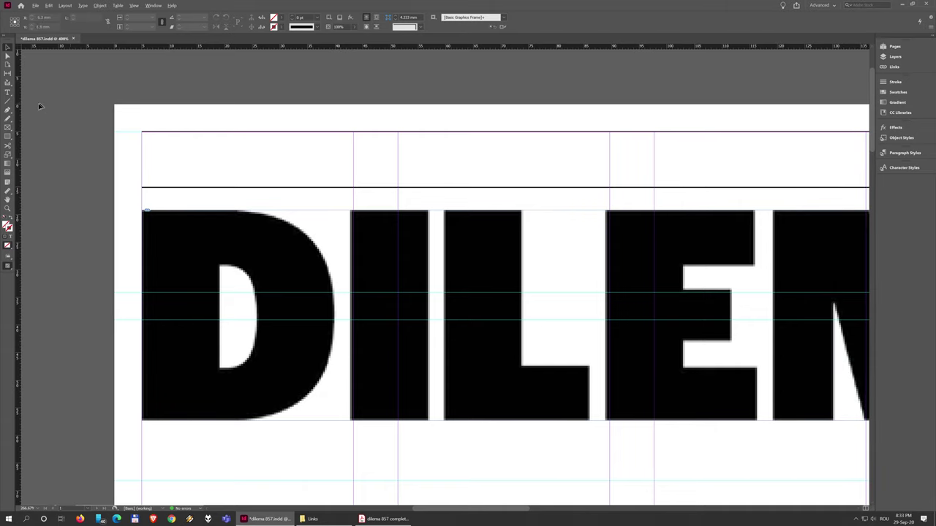
pyautogui.click(8, 92)
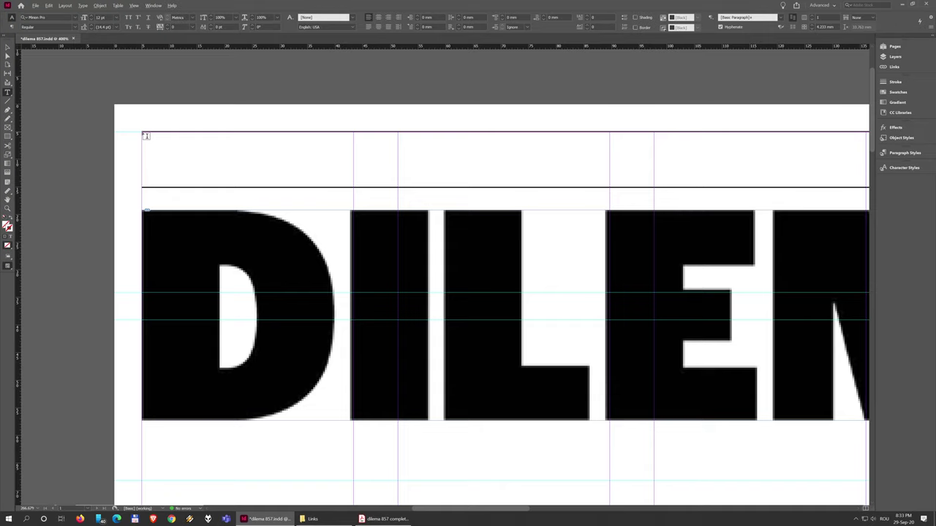
pyautogui.moveTo(146, 136); pyautogui.dragTo(569, 189)
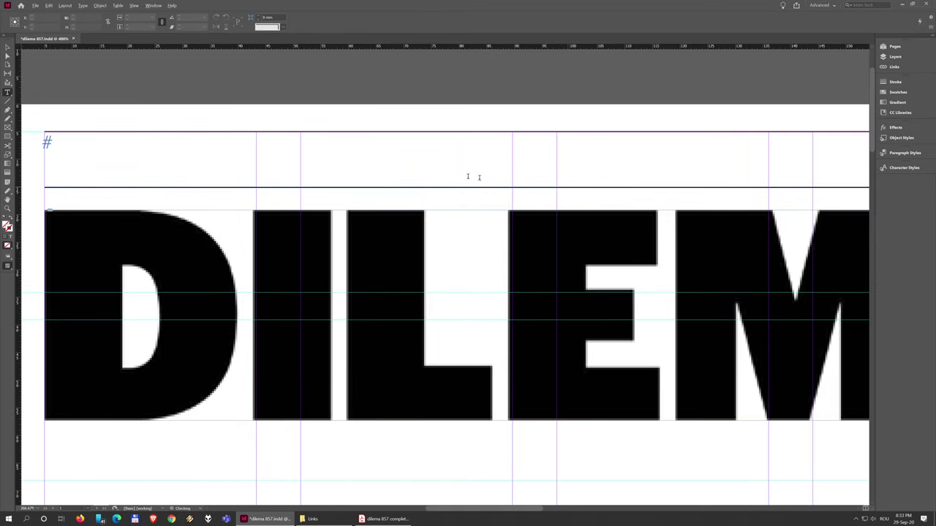
# Copy the line „Sînt vechi, domnule!” (I.L. Caragiale) from text.txt in the Links folder and paste it into the header text frame.
pyautogui.click(313, 518)
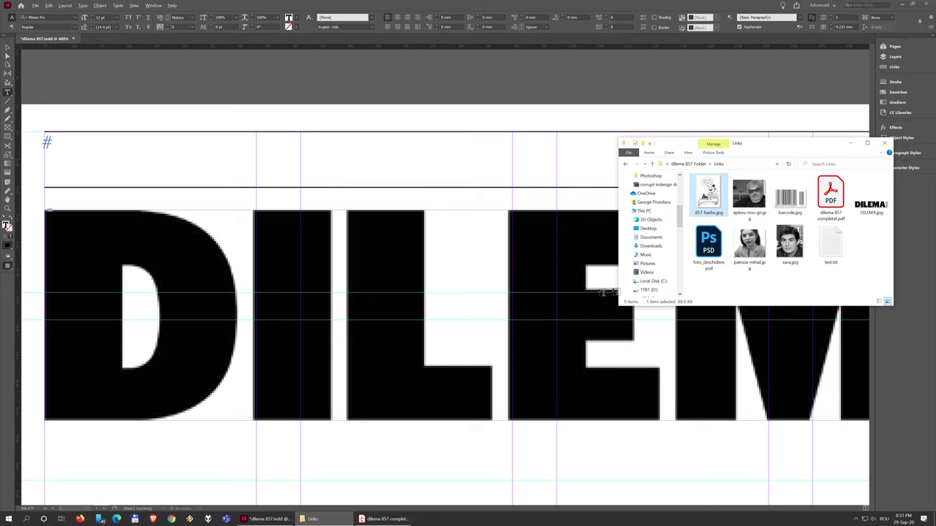
pyautogui.doubleClick(828, 247)
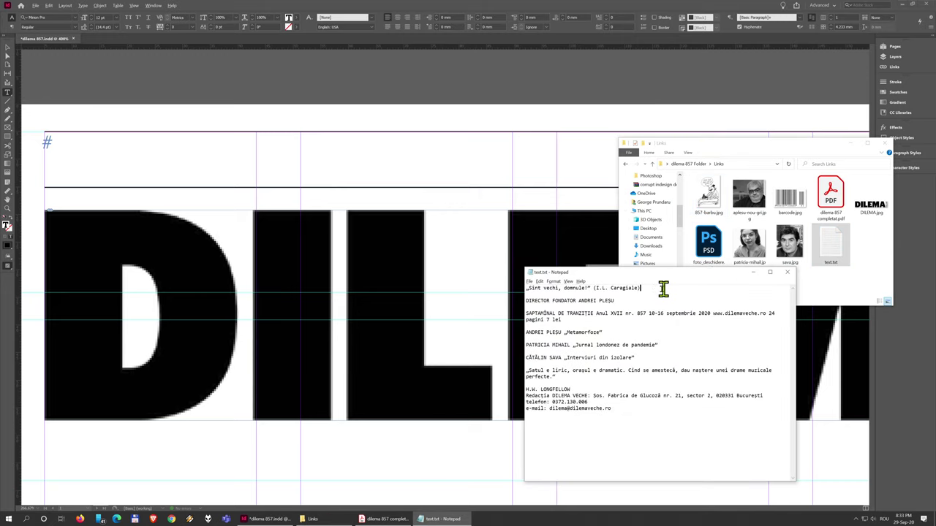
pyautogui.moveTo(662, 288); pyautogui.dragTo(520, 288)
pyautogui.hotkey('ctrl', 'c')
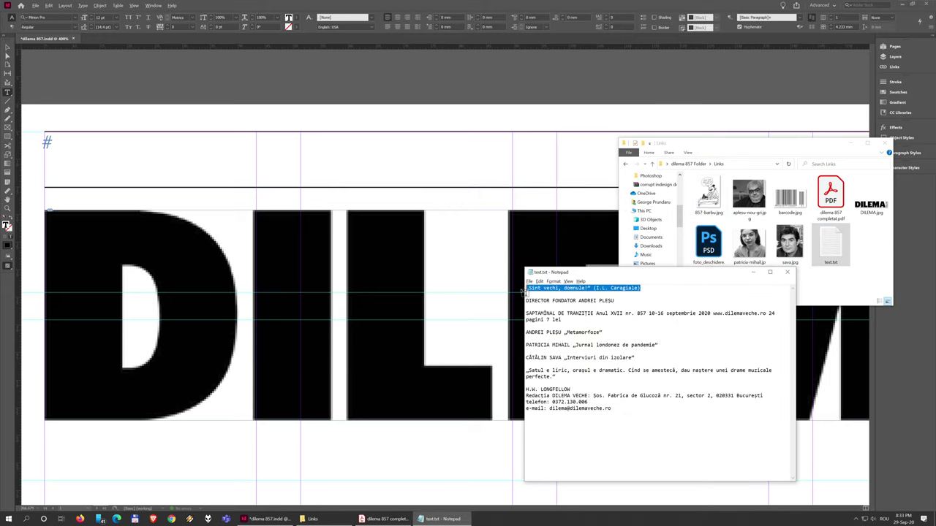
pyautogui.click(379, 10)
pyautogui.hotkey('ctrl', 'v')
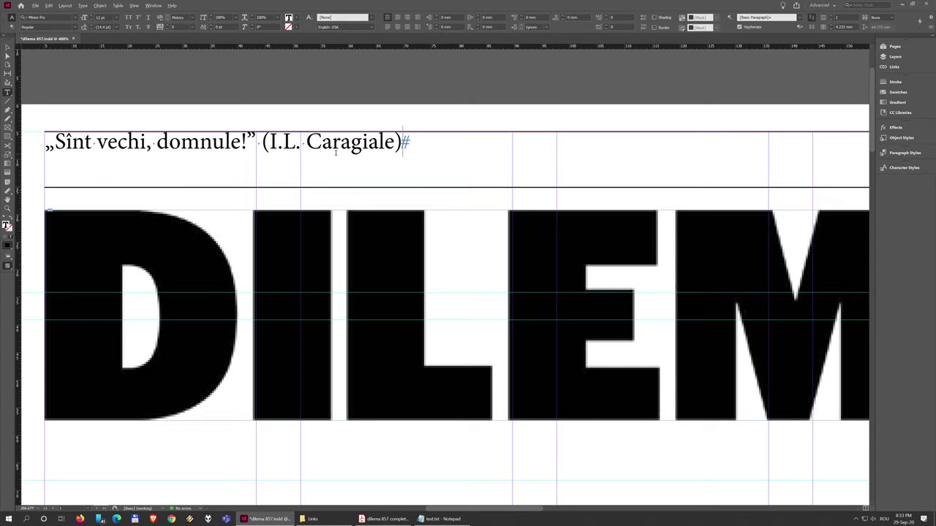
# Set the font of the whole pasted header quotation to Adobe Garamond Pro Italic.
pyautogui.moveTo(421, 146); pyautogui.dragTo(31, 154)
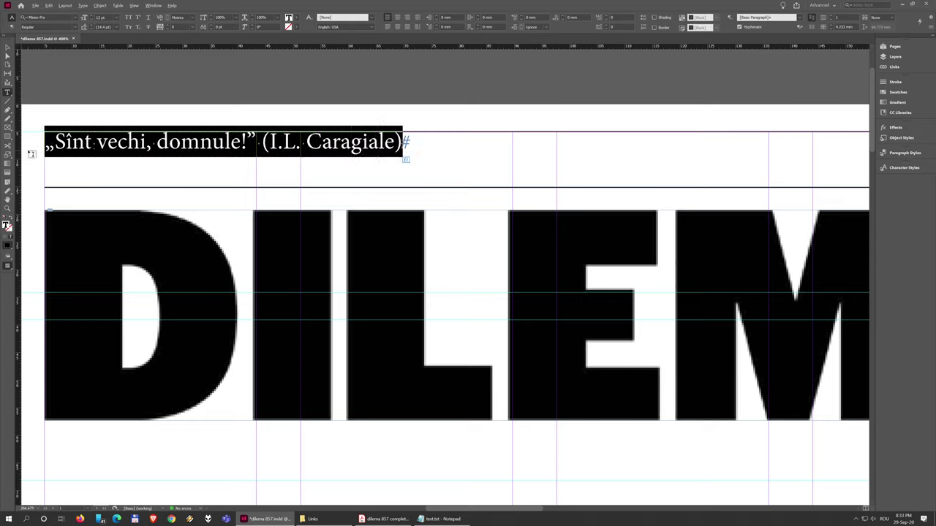
pyautogui.click(50, 17)
pyautogui.write('a')
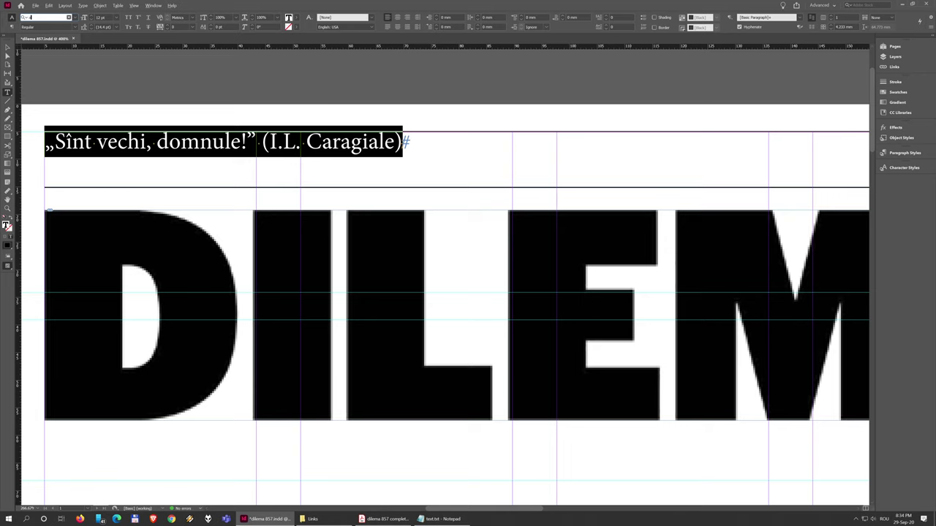
pyautogui.write('dobe')
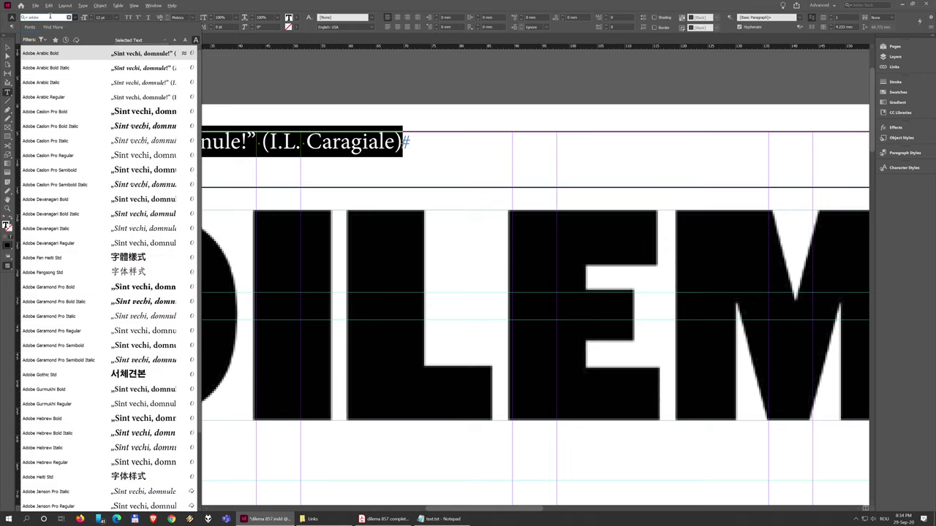
pyautogui.write(' garam')
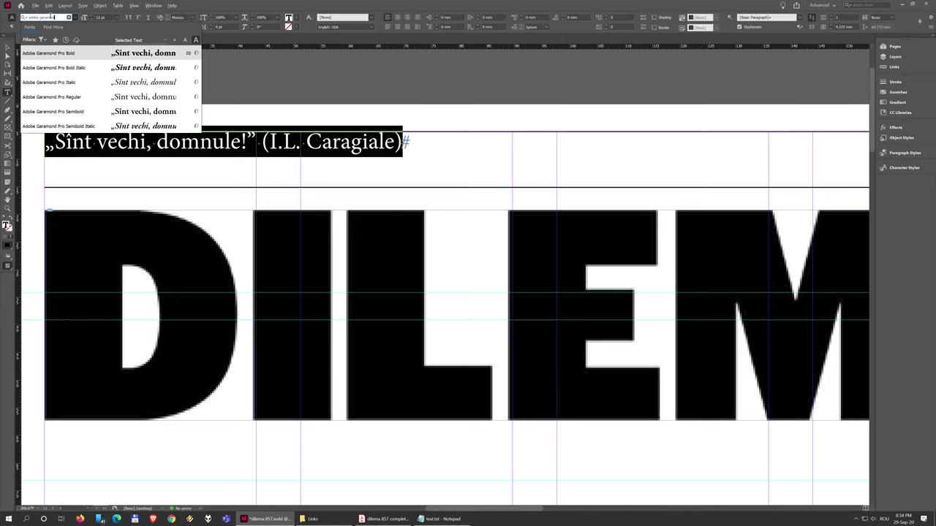
pyautogui.write('on')
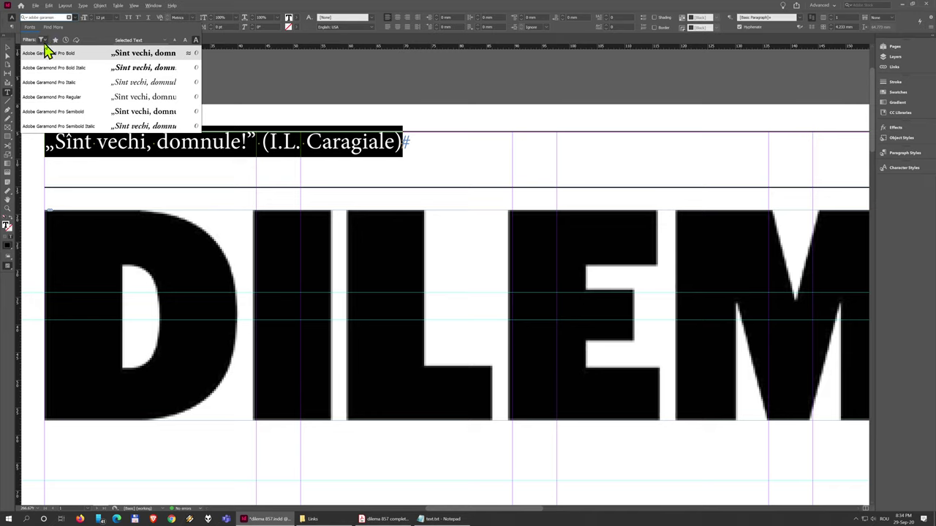
pyautogui.click(59, 85)
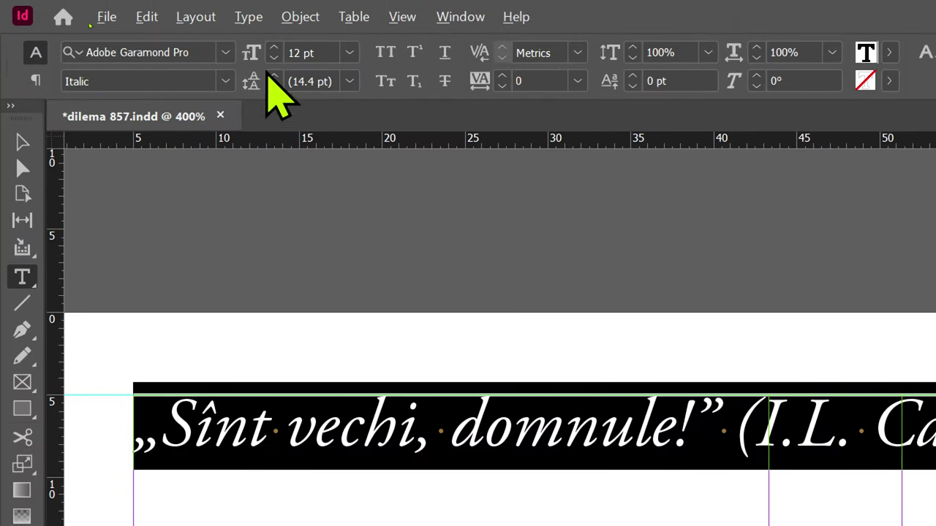
# Change the selected quotation's font style to Regular, keeping the Adobe Garamond Pro family.
pyautogui.click(207, 53)
pyautogui.click(227, 52)
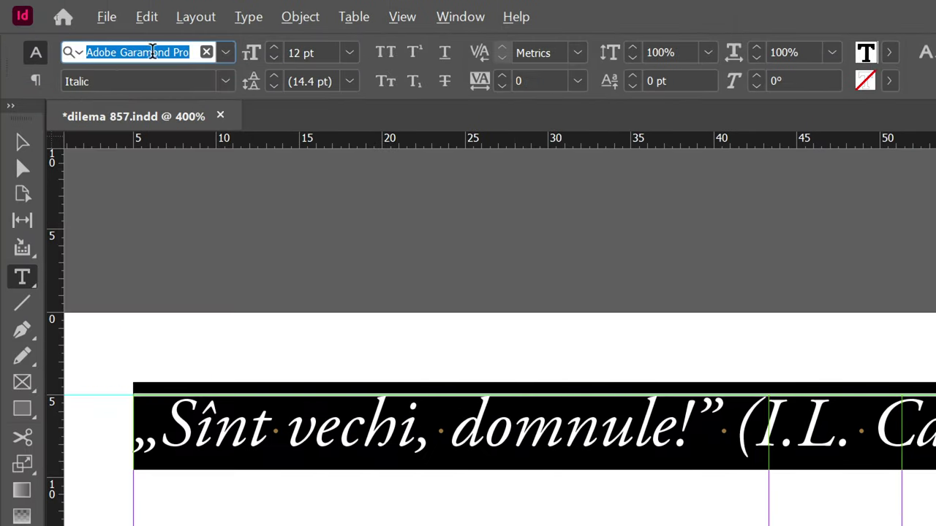
pyautogui.click(226, 81)
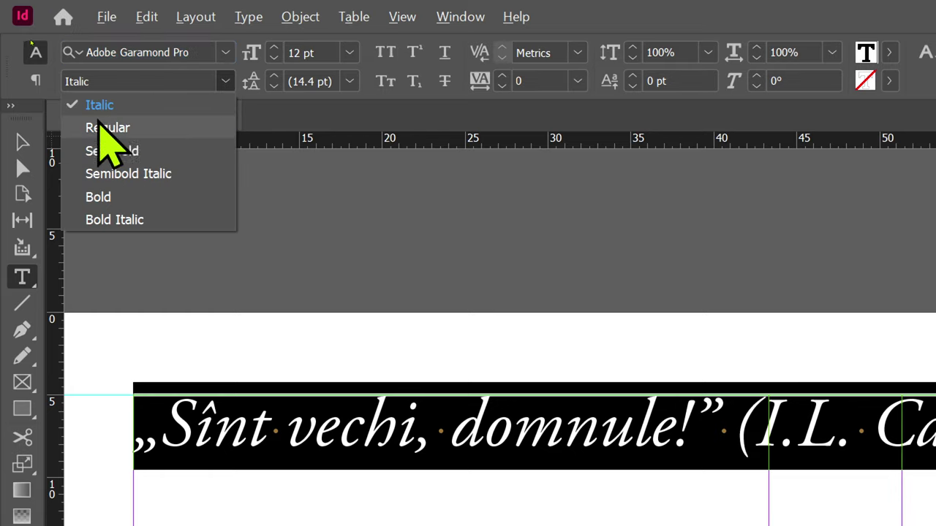
pyautogui.click(143, 130)
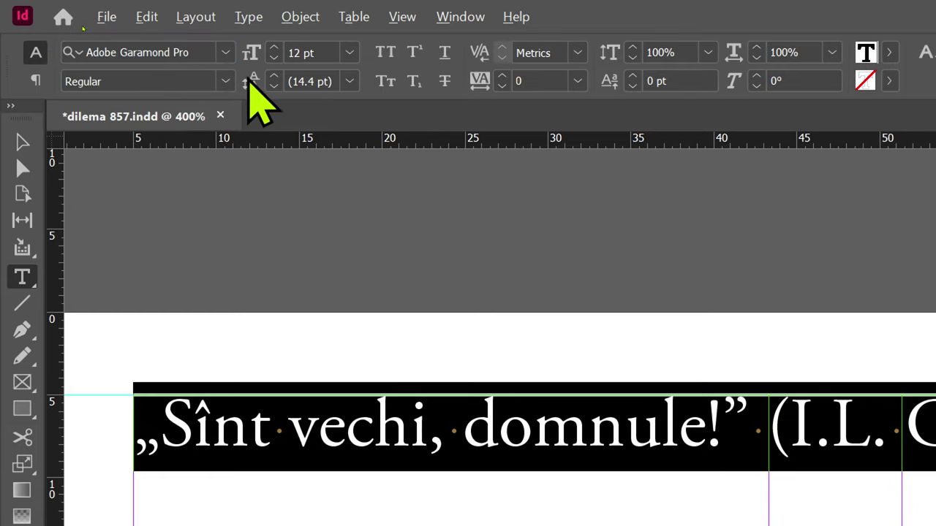
# Set the selected header quotation to Adobe Garamond Pro Italic at 17 pt.
pyautogui.click(226, 82)
pyautogui.click(138, 106)
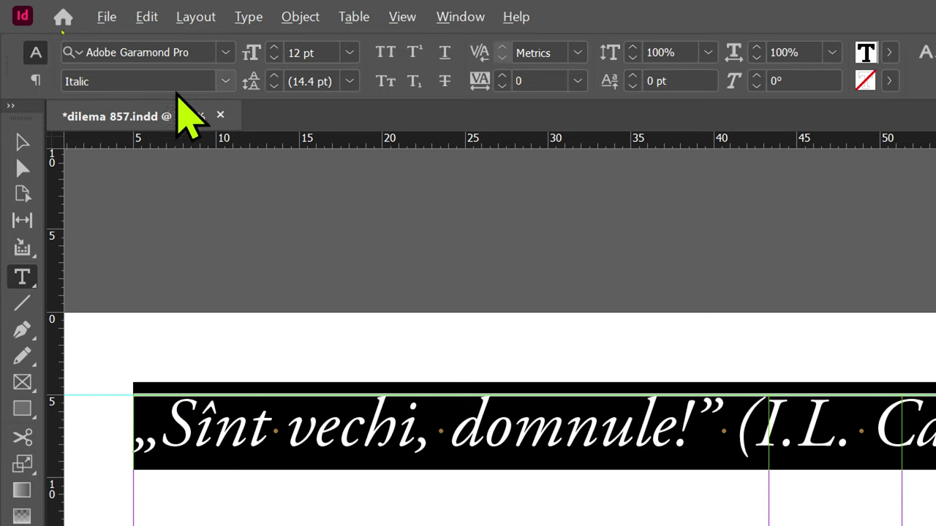
pyautogui.click(249, 54)
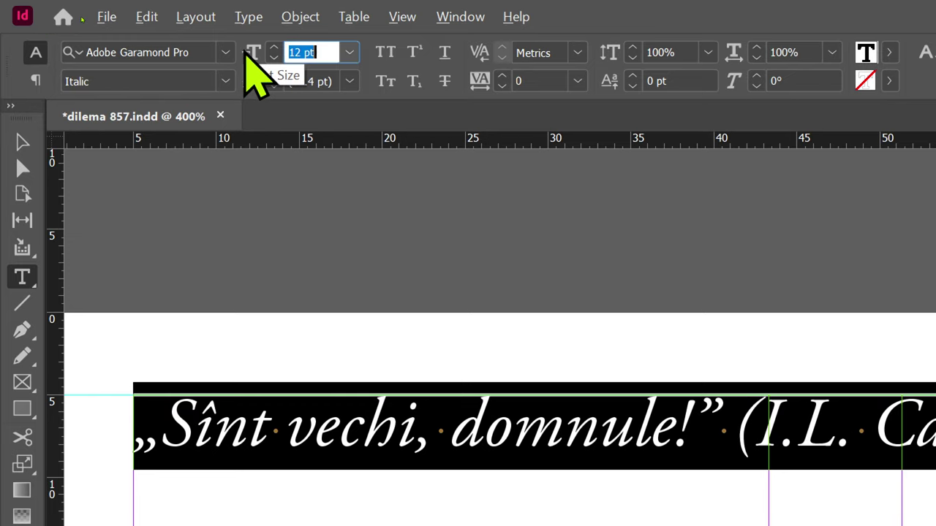
pyautogui.write('17')
pyautogui.press('Return')
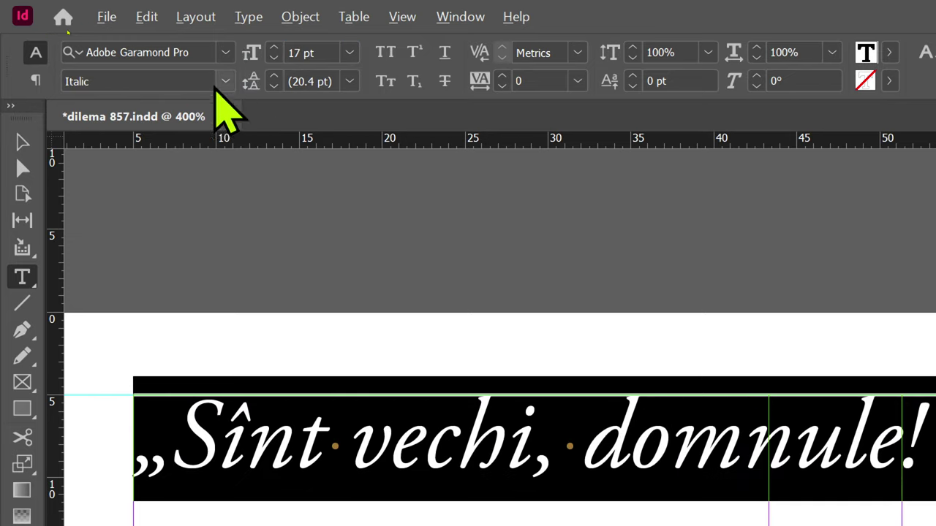
# Narrow the quotation's text frame to the column guide just past the end of its text, and activate the Type tool.
pyautogui.click(20, 140)
pyautogui.scroll(-4, 414, 230)
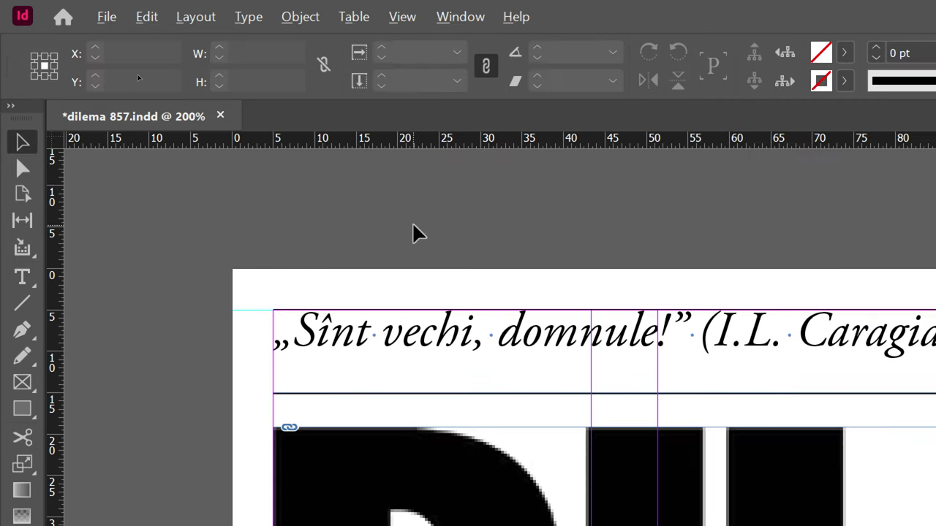
pyautogui.moveTo(757, 433); pyautogui.dragTo(620, 435)
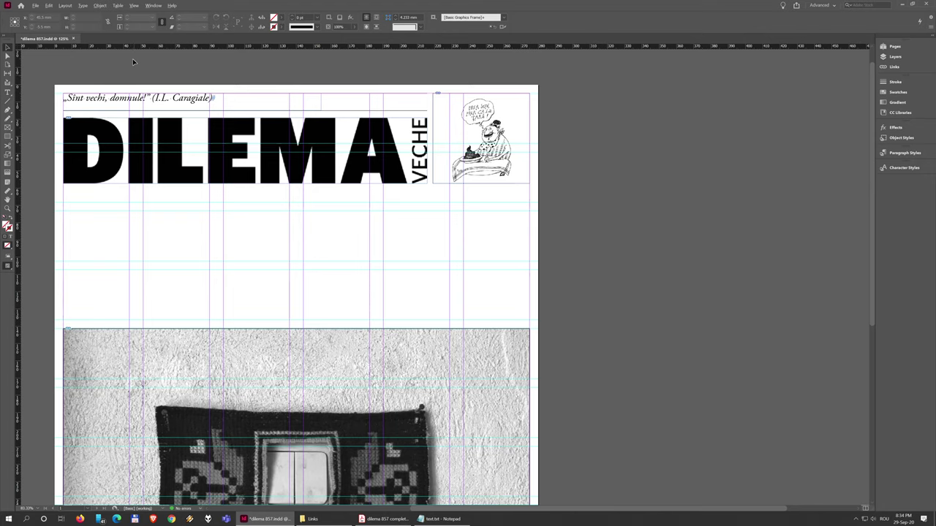
pyautogui.click(213, 98)
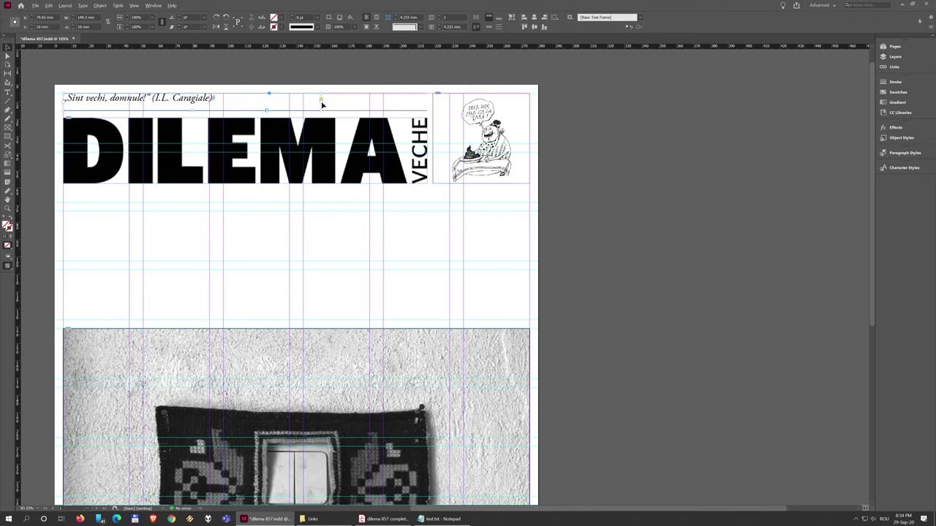
pyautogui.moveTo(321, 105); pyautogui.dragTo(224, 103)
pyautogui.click(7, 92)
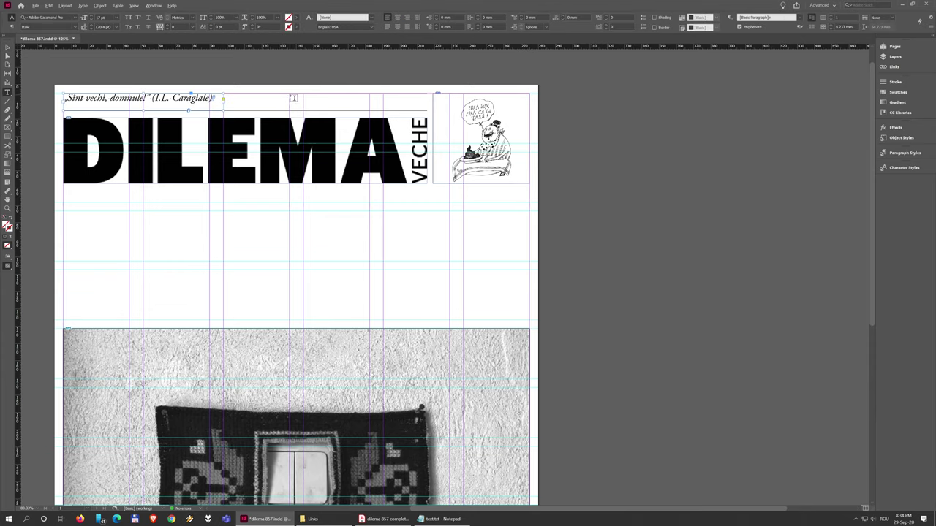
pyautogui.moveTo(291, 95); pyautogui.dragTo(427, 111)
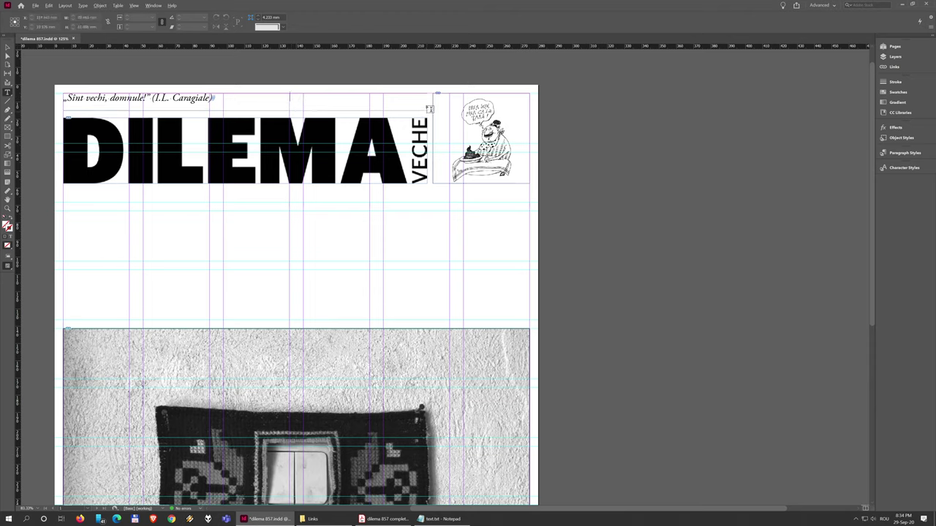
pyautogui.press('Escape')
pyautogui.press('super')
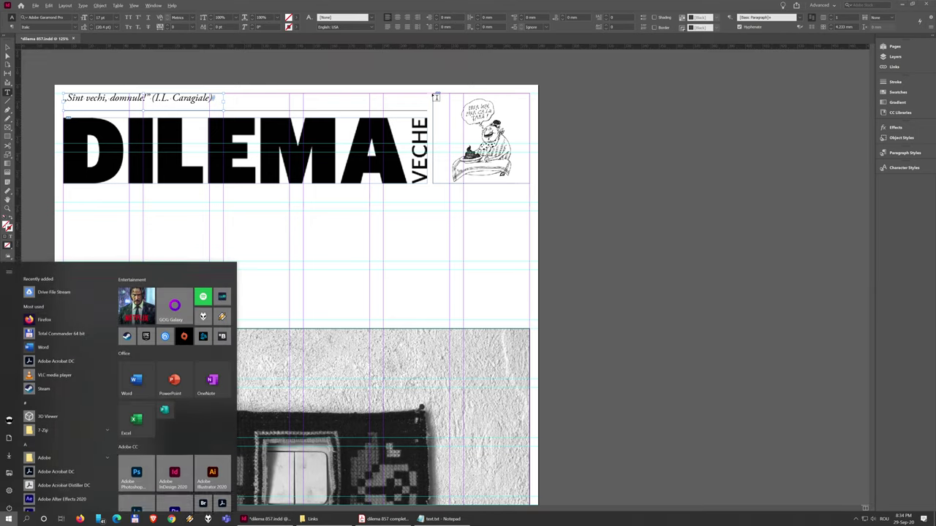
pyautogui.press('super')
pyautogui.scroll(1, 417, 105)
pyautogui.press('super')
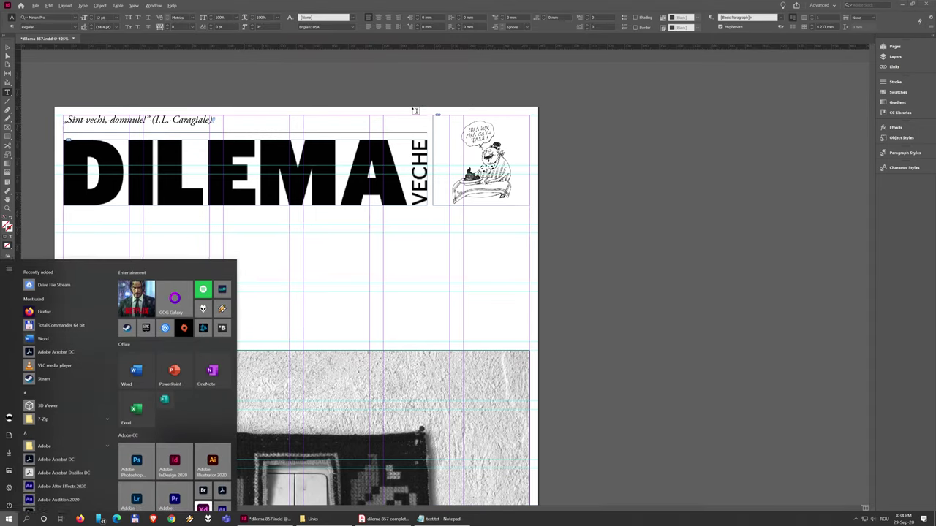
pyautogui.press('super')
# Draw a text frame between the header rules, from a column guide to their right end, and paste the DIRECTOR FONDATOR line from text.txt.
pyautogui.scroll(3, 418, 117)
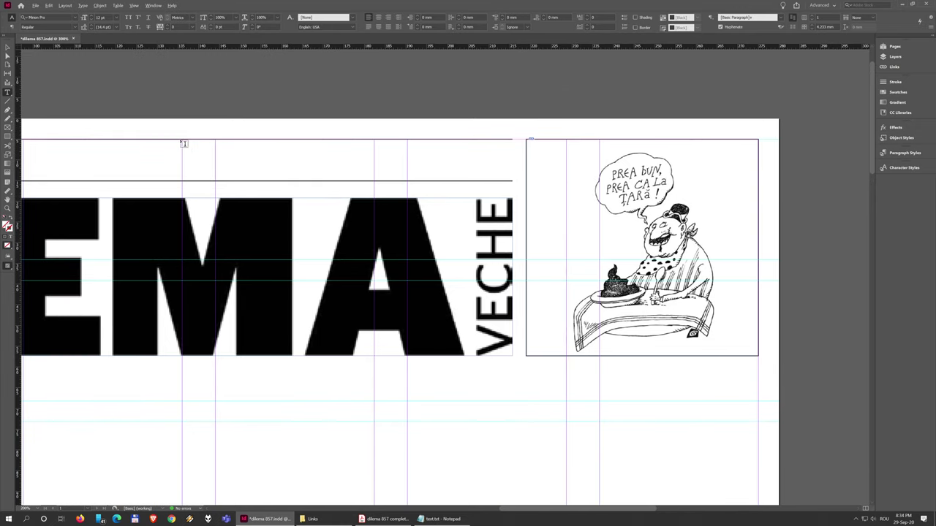
pyautogui.moveTo(183, 141); pyautogui.dragTo(512, 177)
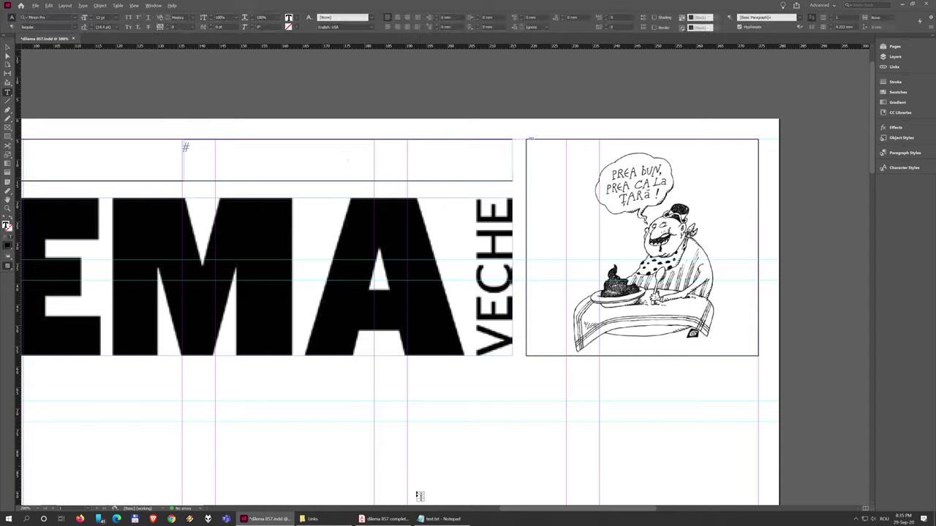
pyautogui.click(433, 518)
pyautogui.moveTo(621, 302); pyautogui.dragTo(522, 303)
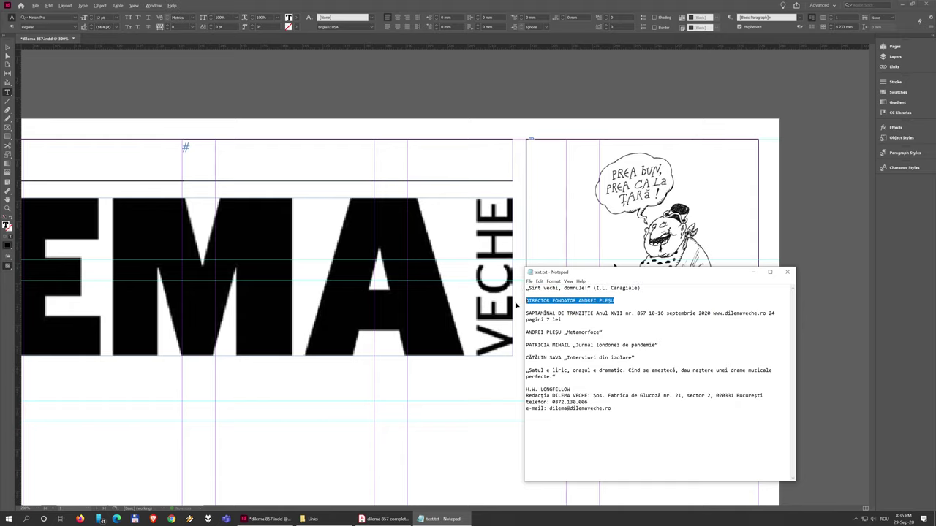
pyautogui.hotkey('ctrl', 'v')
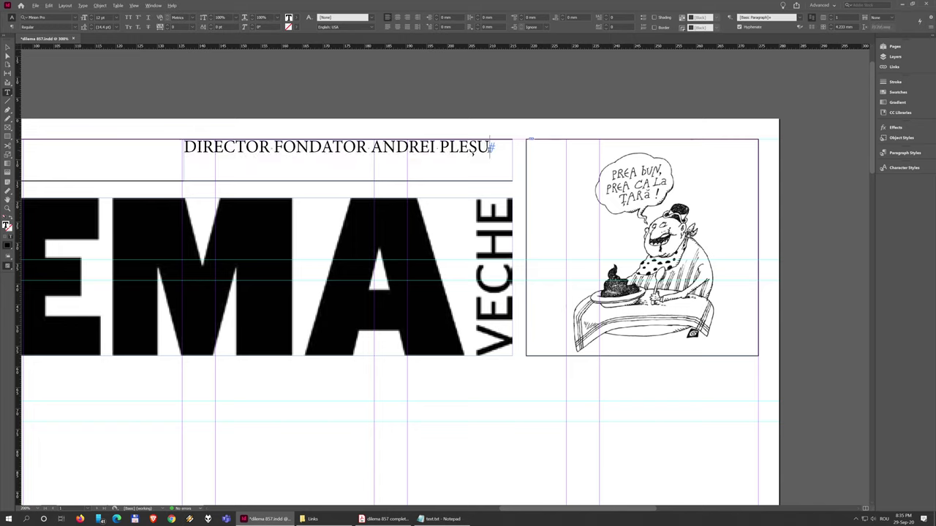
# Set the font of the whole DIRECTOR FONDATOR line to AvantGardEFNormal.
pyautogui.moveTo(491, 146); pyautogui.dragTo(149, 146)
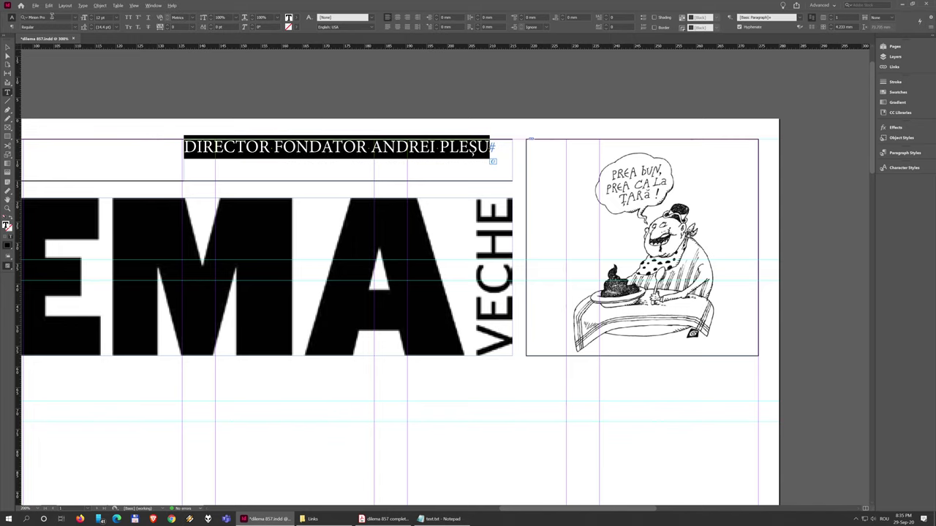
pyautogui.click(52, 16)
pyautogui.write('avant')
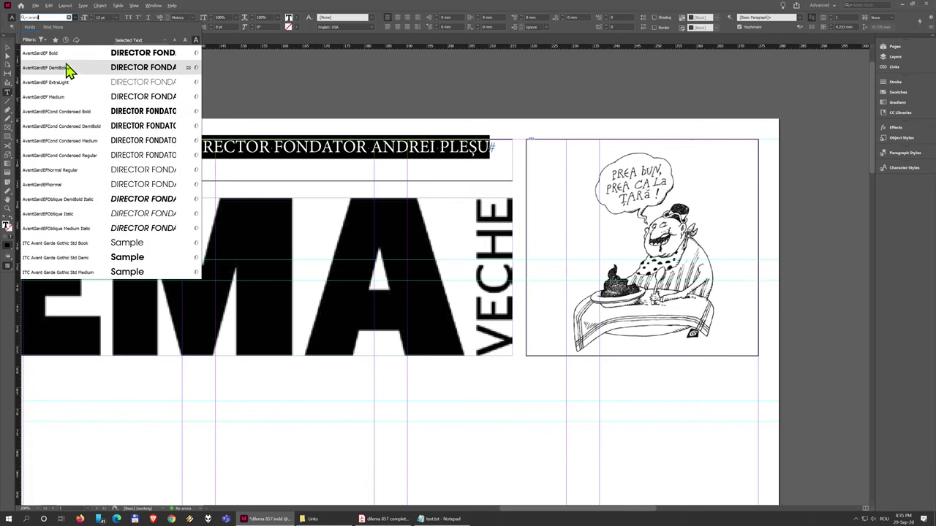
pyautogui.click(73, 185)
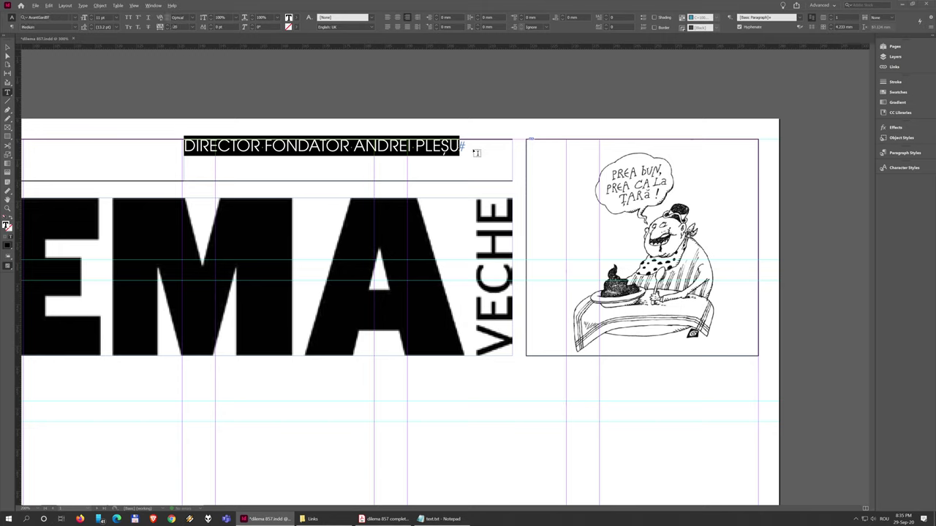
# Select the founder's name in the DIRECTOR FONDATOR line and search the online Adobe Fonts for "avant" faces.
pyautogui.click(377, 147)
pyautogui.doubleClick(378, 146)
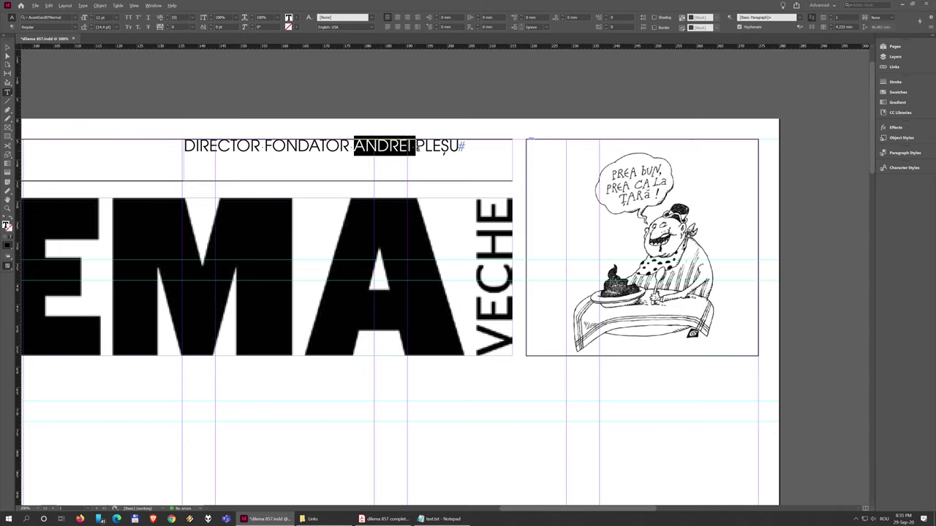
pyautogui.moveTo(377, 146); pyautogui.dragTo(459, 146)
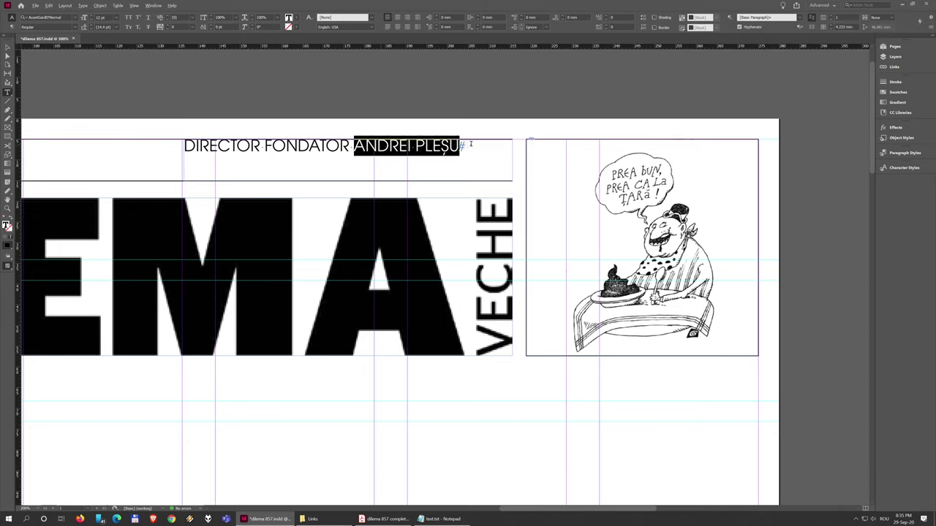
pyautogui.click(76, 17)
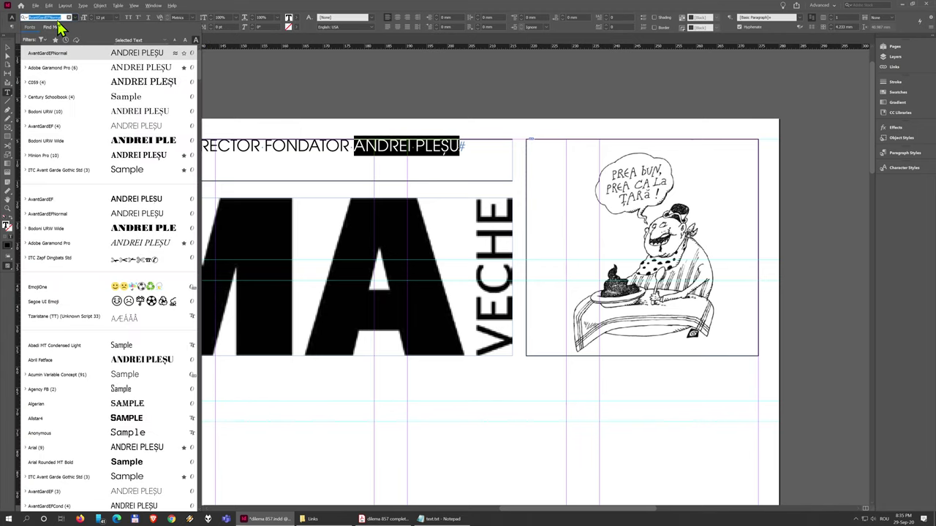
pyautogui.click(57, 28)
pyautogui.write('avant')
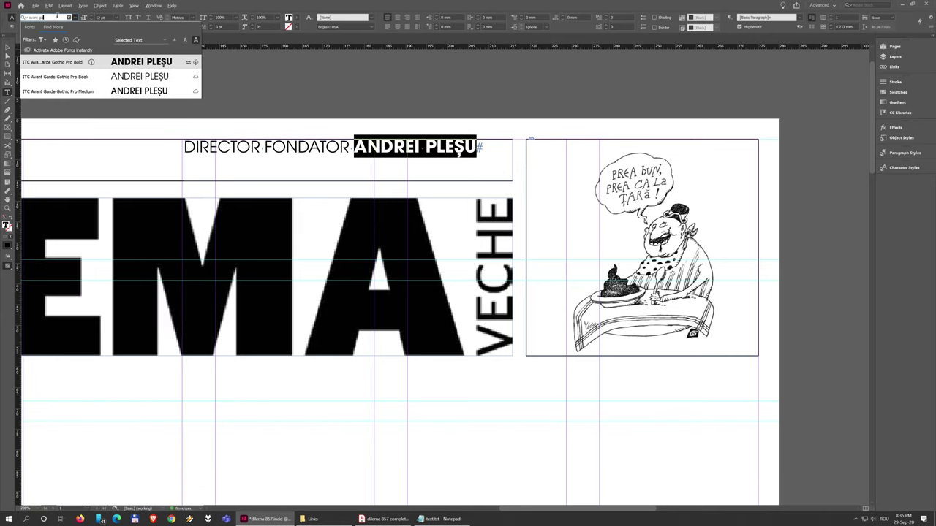
pyautogui.press('BackSpace')
pyautogui.write('tga')
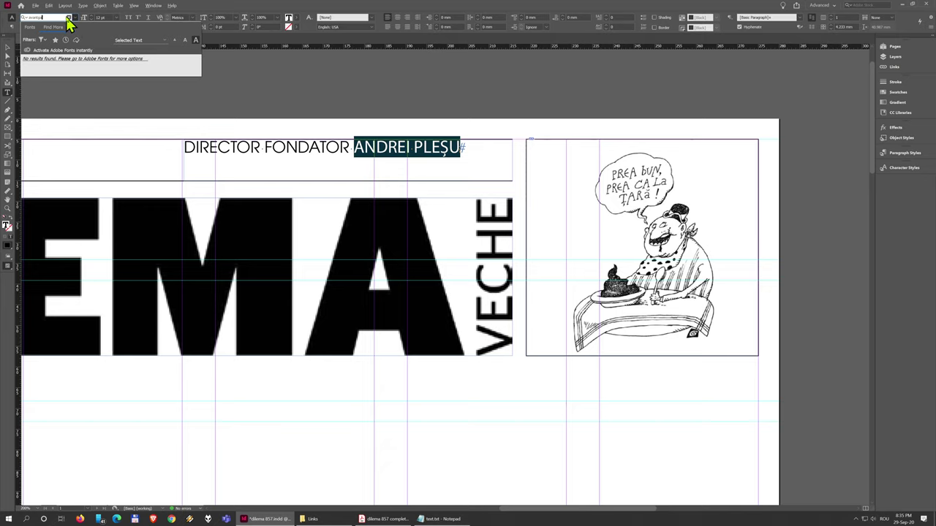
pyautogui.press('BackSpace')
pyautogui.press('BackSpace')
pyautogui.press('BackSpace')
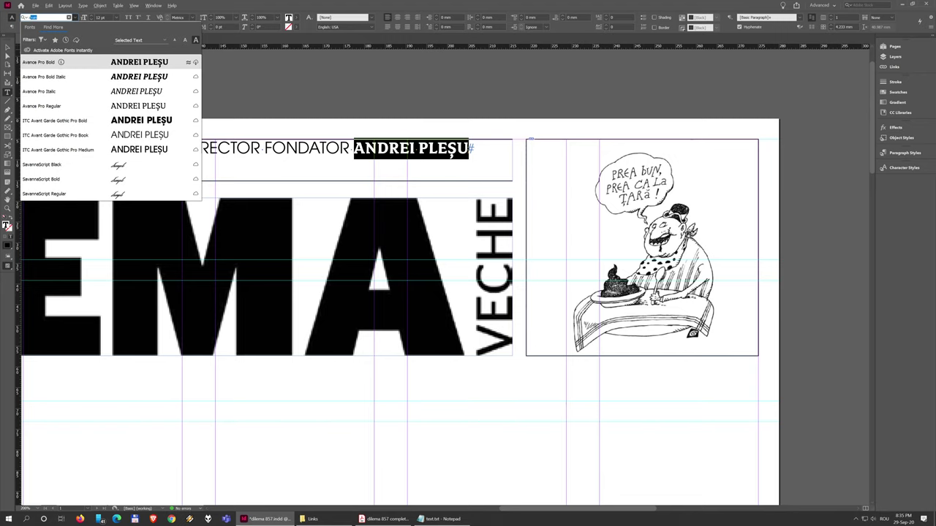
pyautogui.press('BackSpace')
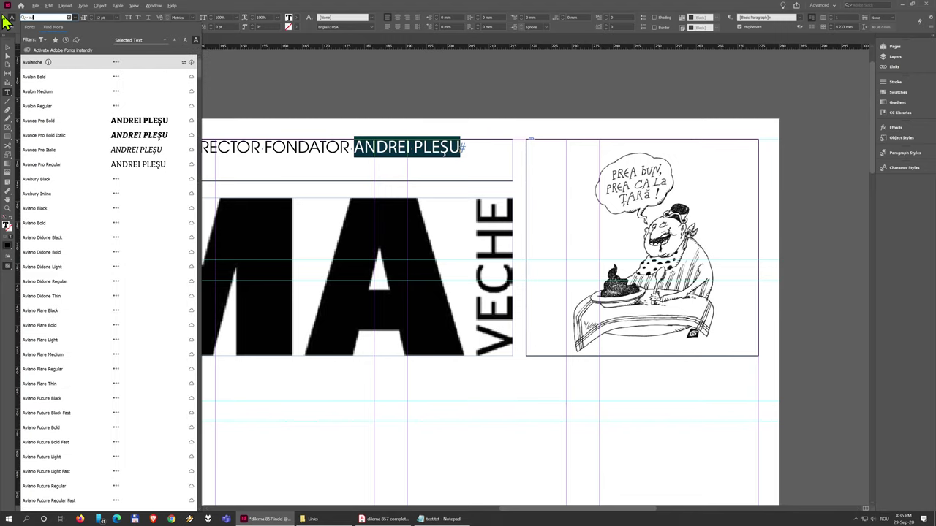
pyautogui.write('ant')
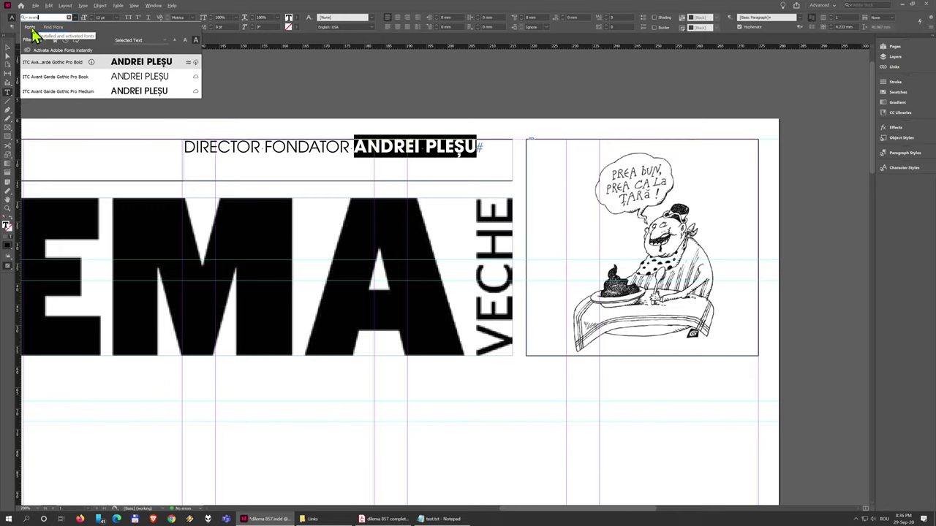
# Set the selected founder's name to the installed font AvantGardEF Medium.
pyautogui.click(31, 29)
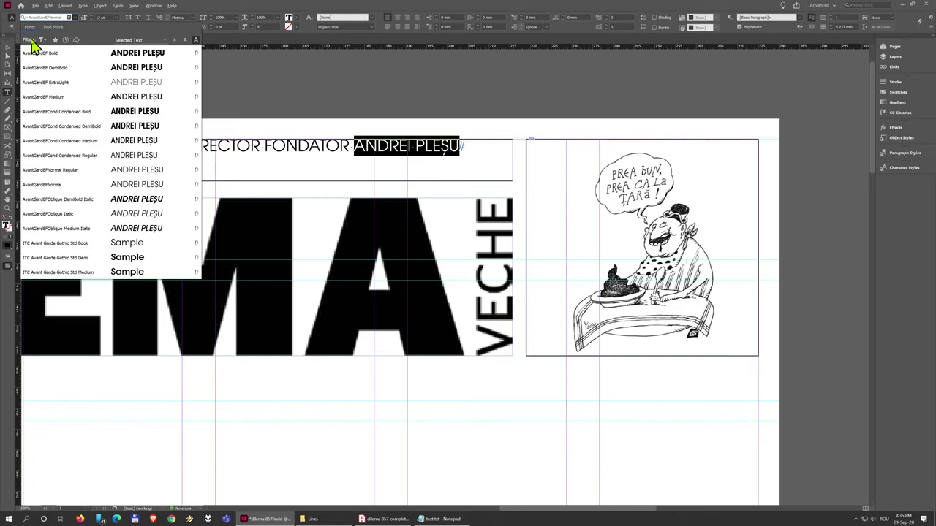
pyautogui.click(76, 100)
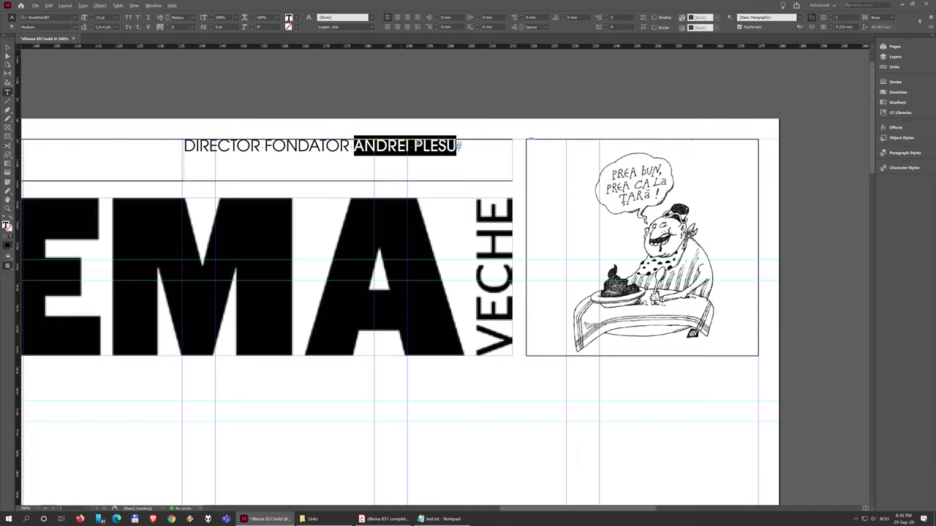
pyautogui.click(430, 147)
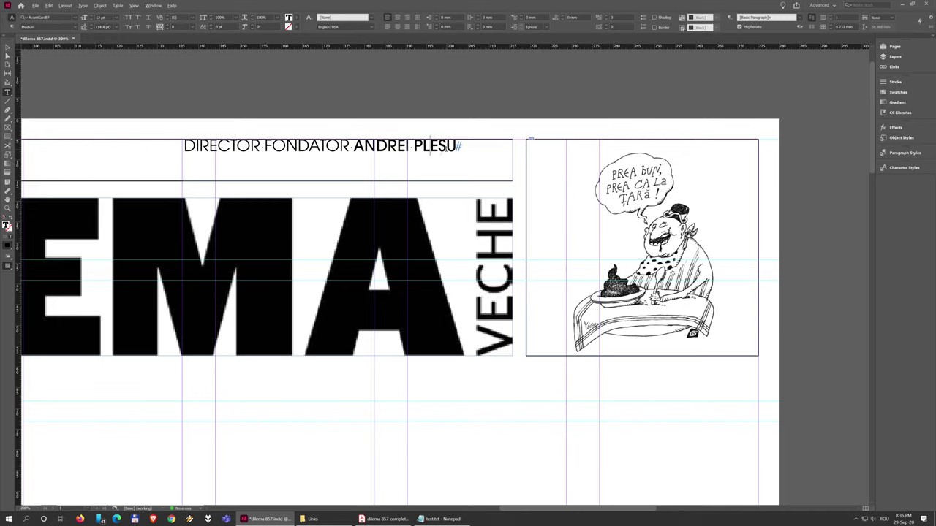
pyautogui.scroll(4, 442, 147)
pyautogui.scroll(-6, 442, 147)
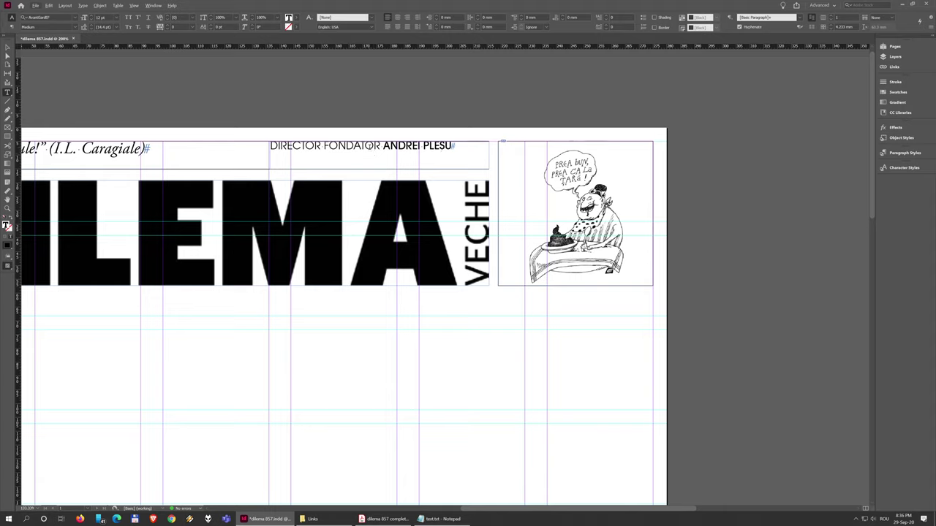
# Right-align the DIRECTOR FONDATOR line within its text frame.
pyautogui.moveTo(455, 147); pyautogui.dragTo(265, 140)
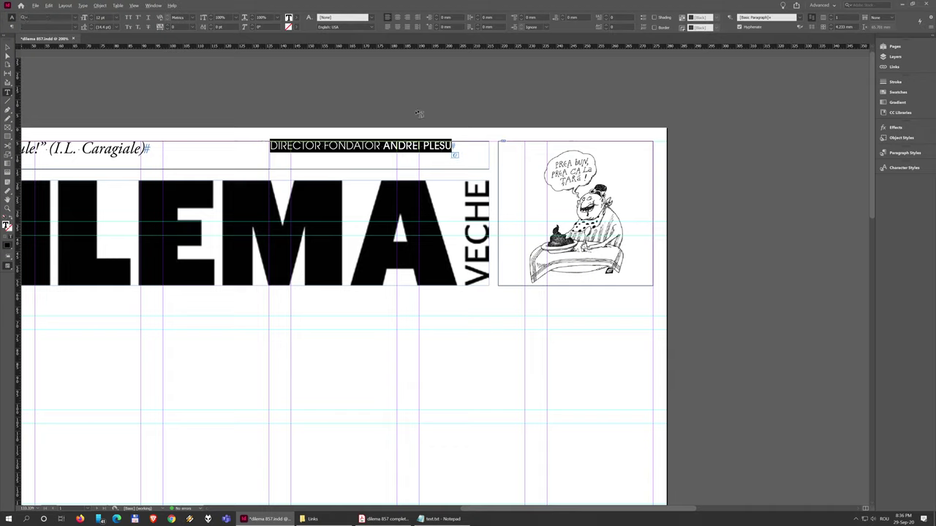
pyautogui.click(477, 153)
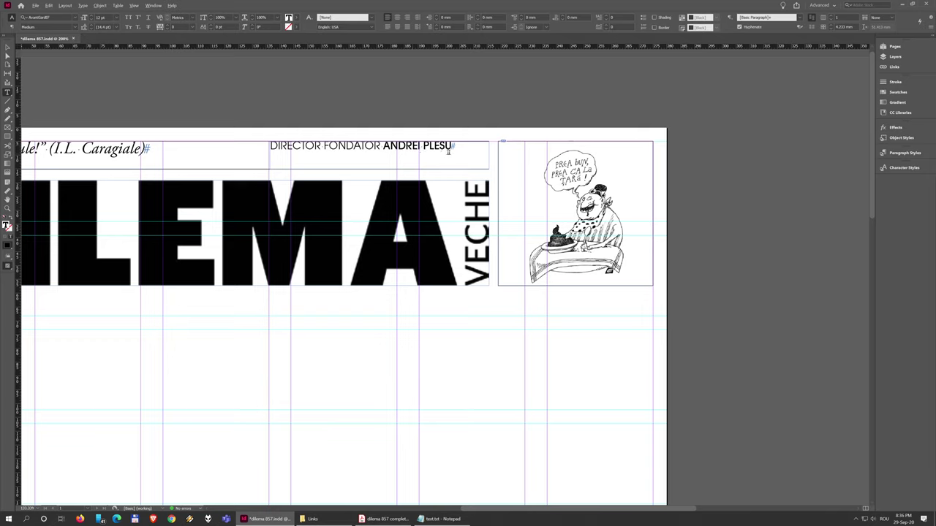
pyautogui.moveTo(448, 150); pyautogui.dragTo(371, 149)
pyautogui.click(388, 154)
pyautogui.doubleClick(342, 145)
pyautogui.click(359, 148)
pyautogui.click(406, 19)
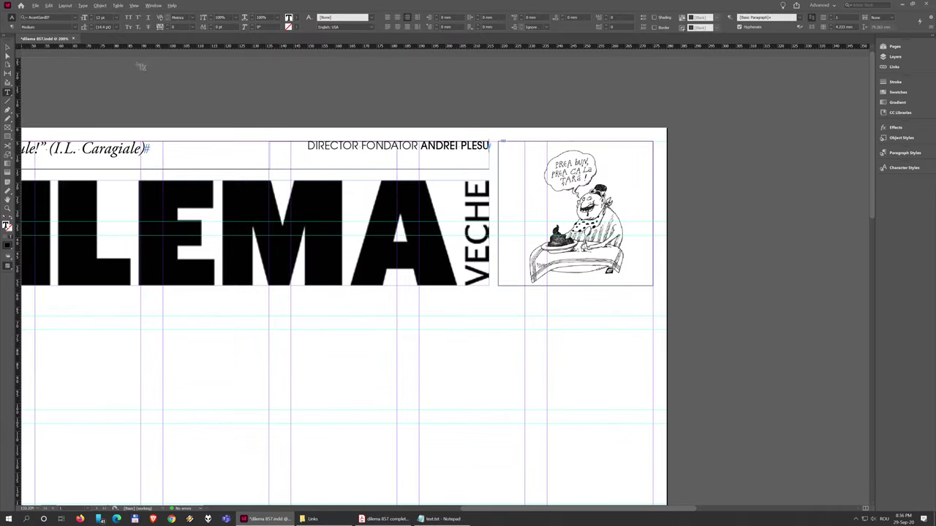
# Preview the whole header without guides and frame edges.
pyautogui.click(9, 50)
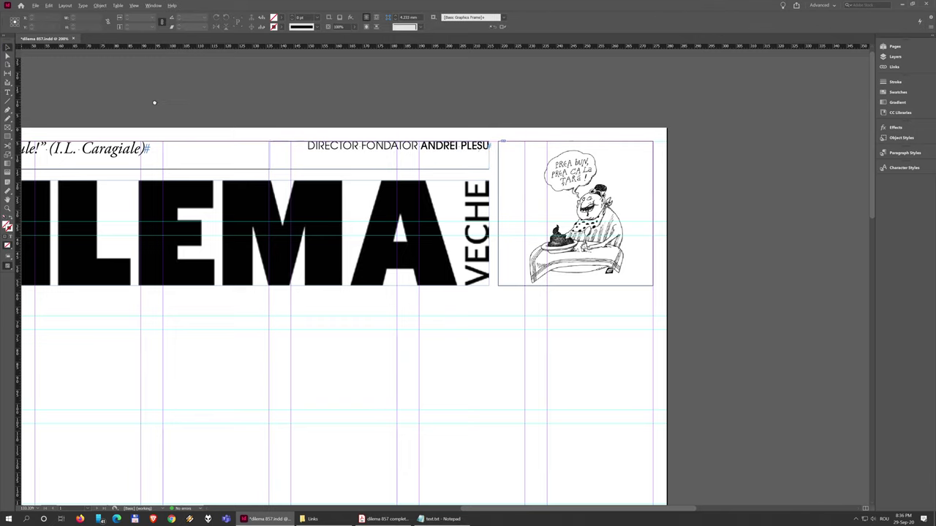
pyautogui.moveTo(157, 94); pyautogui.dragTo(305, 102)
pyautogui.press('w')
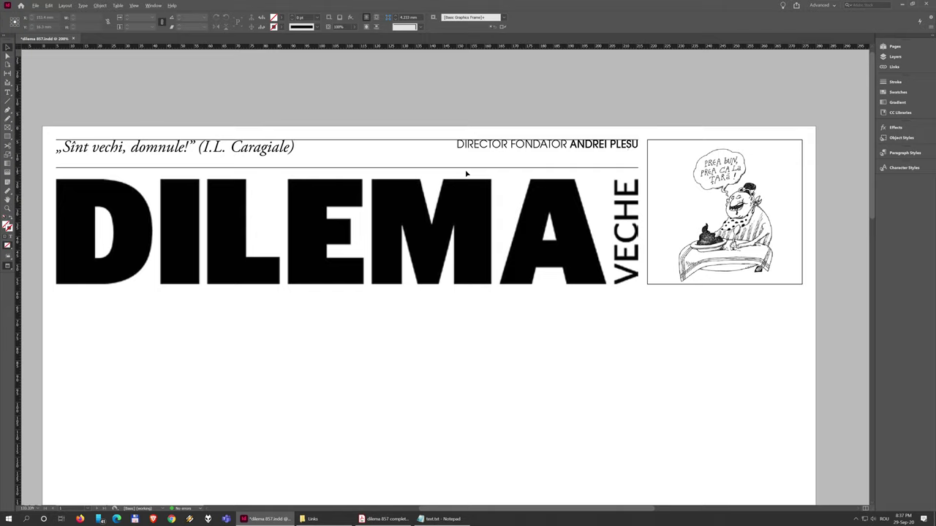
# Reduce the whole DIRECTOR FONDATOR line, including the founder's name, to a font size of 11 pt.
pyautogui.doubleClick(503, 144)
pyautogui.moveTo(456, 144); pyautogui.dragTo(654, 151)
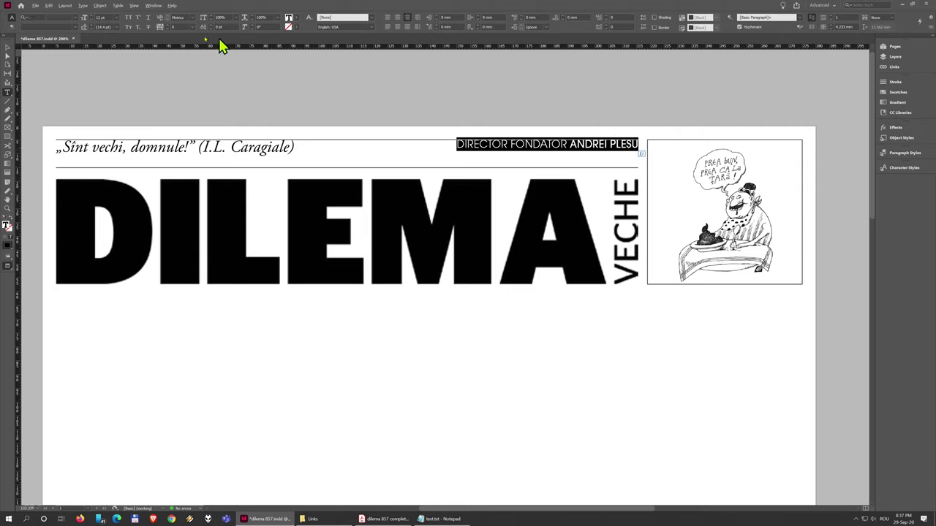
pyautogui.click(93, 21)
pyautogui.click(93, 24)
pyautogui.click(93, 24)
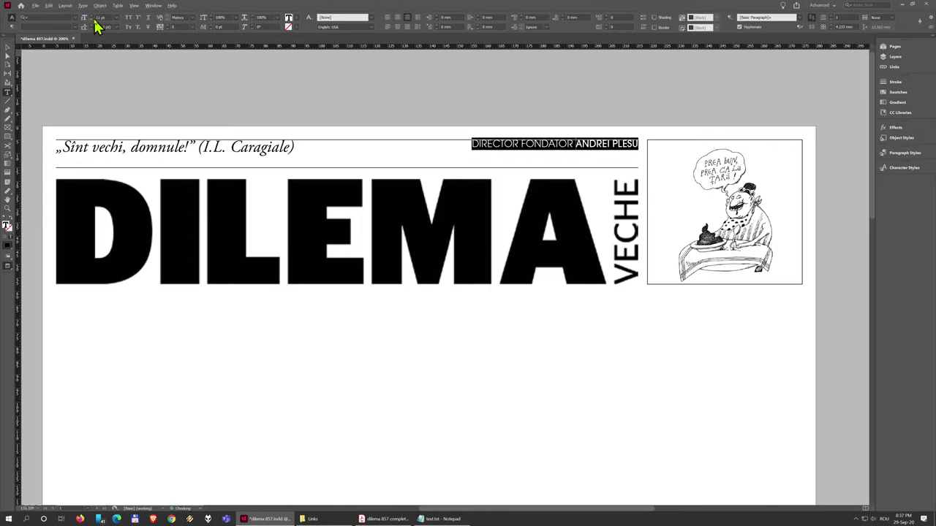
pyautogui.click(512, 141)
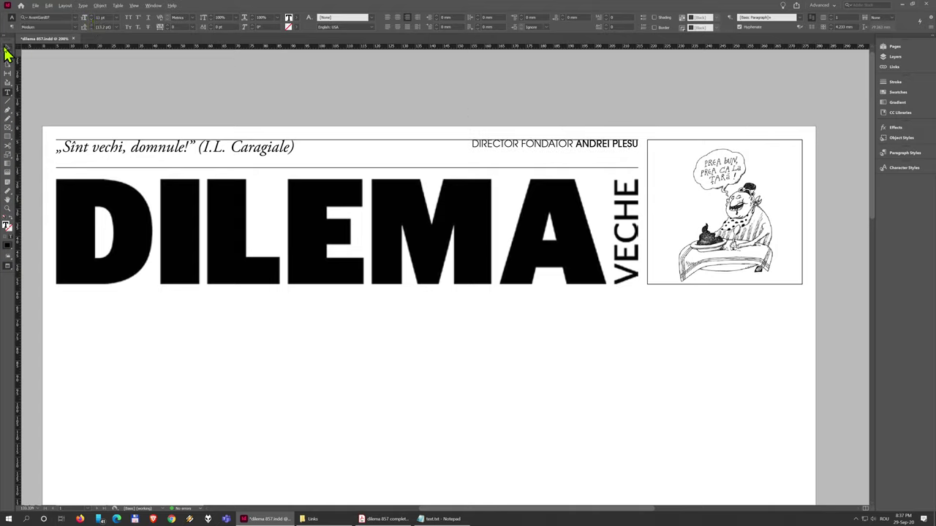
# Examine the text frames of the quotation and the DIRECTOR FONDATOR line between the two header rules.
pyautogui.click(5, 48)
pyautogui.click(508, 157)
pyautogui.click(269, 153)
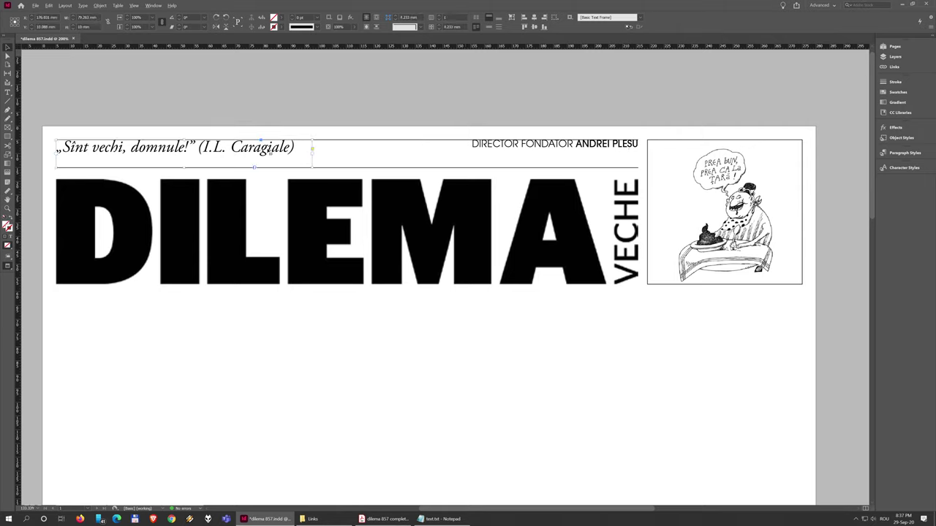
pyautogui.click(503, 156)
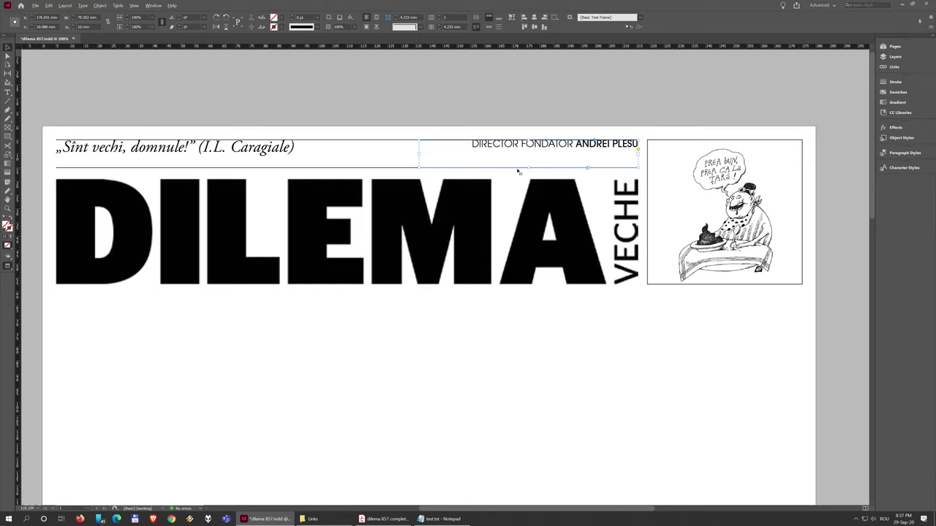
pyautogui.click(256, 159)
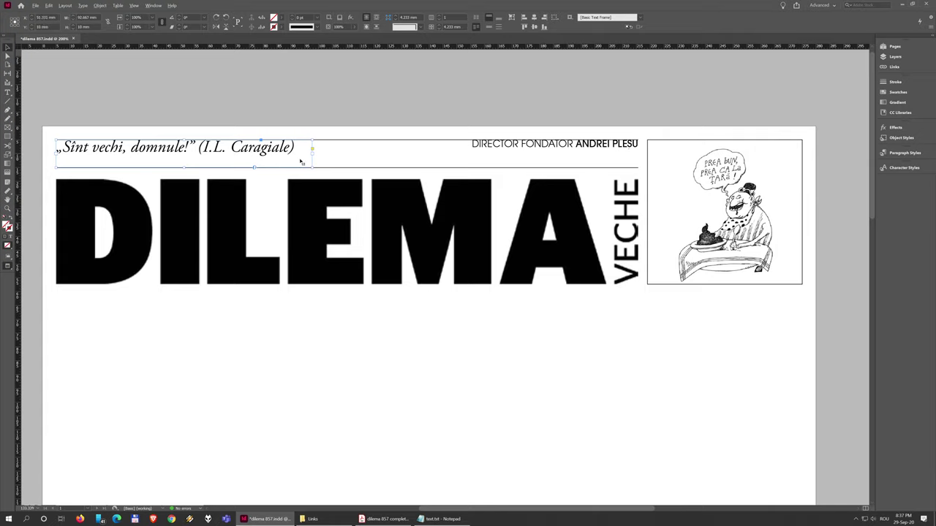
pyautogui.click(489, 155)
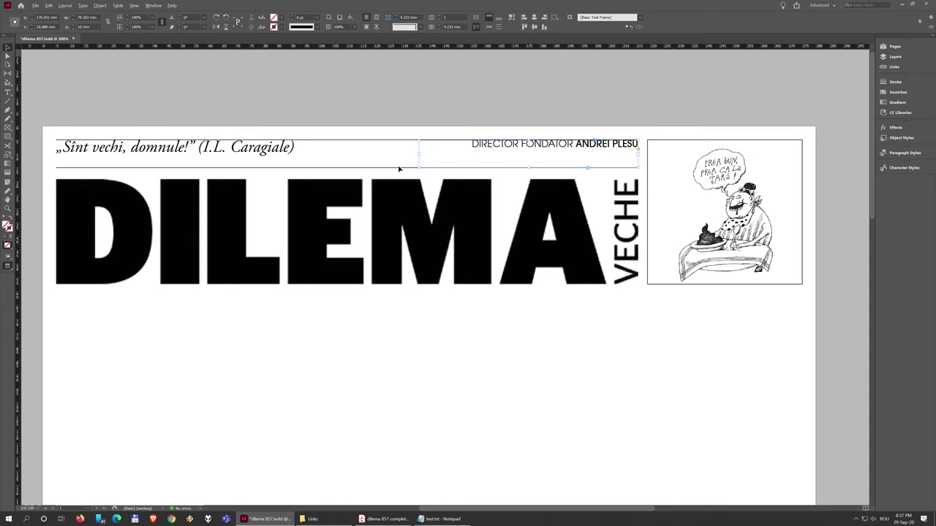
pyautogui.click(256, 152)
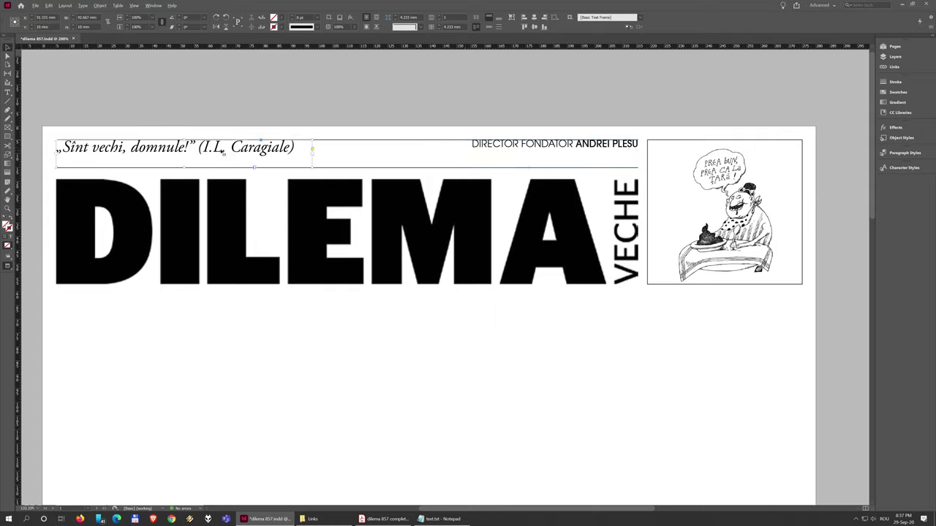
pyautogui.doubleClick(229, 148)
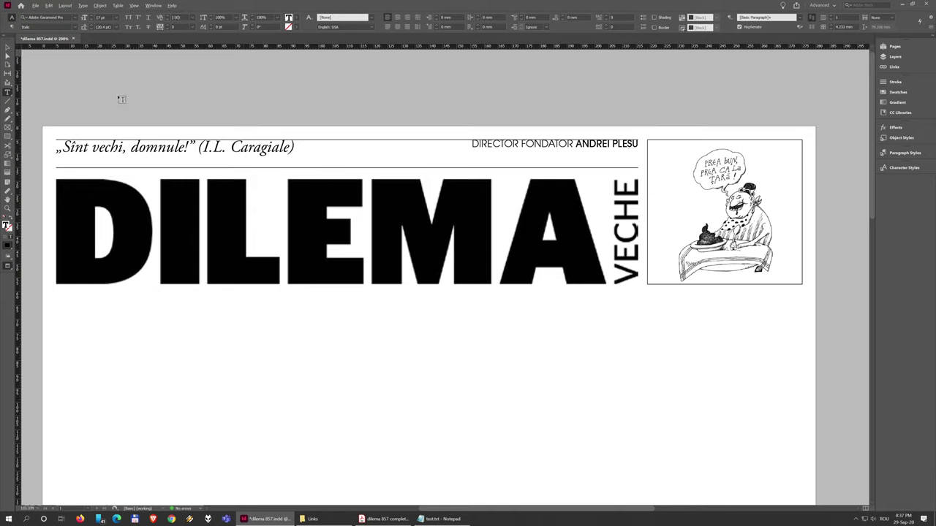
pyautogui.press('Escape')
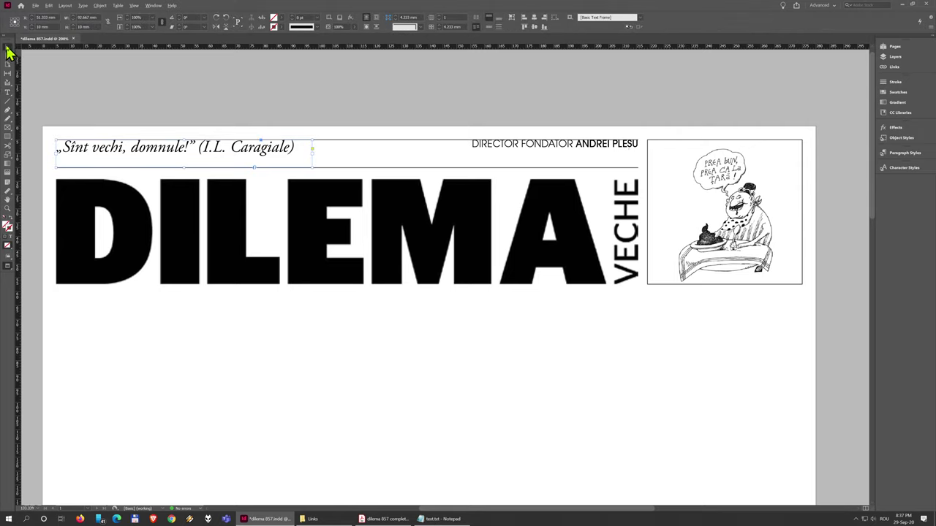
# Centre the quotation and the DIRECTOR FONDATOR line vertically within their text frames.
pyautogui.doubleClick(165, 147)
pyautogui.click(9, 53)
pyautogui.click(498, 19)
pyautogui.click(490, 27)
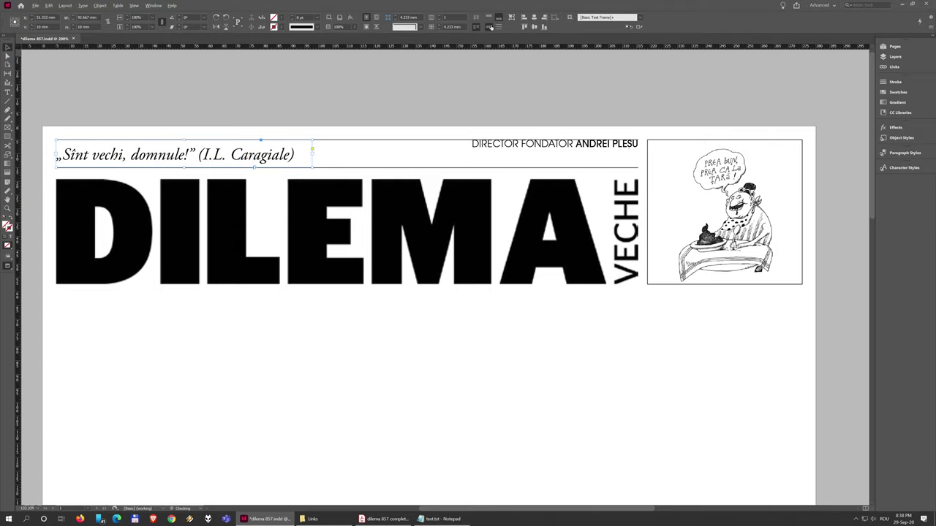
pyautogui.click(531, 154)
pyautogui.click(490, 27)
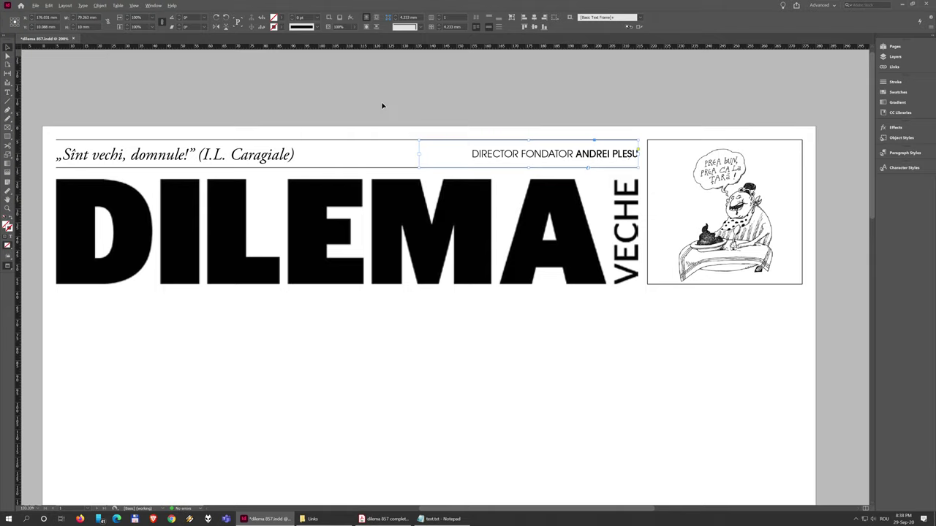
pyautogui.click(382, 106)
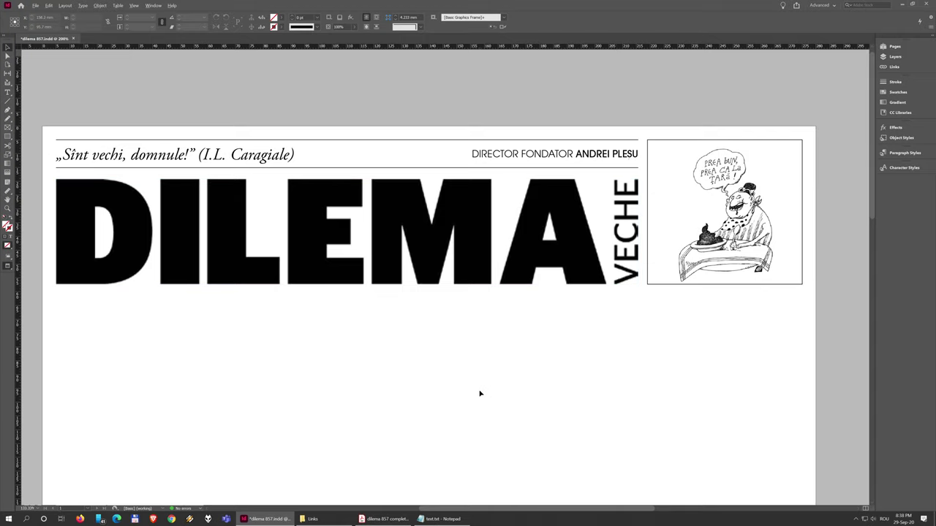
# With guides shown, draw a horizontal 0.5 pt line about 270 mm long between the page margins, just below the masthead.
pyautogui.moveTo(442, 378); pyautogui.dragTo(461, 348)
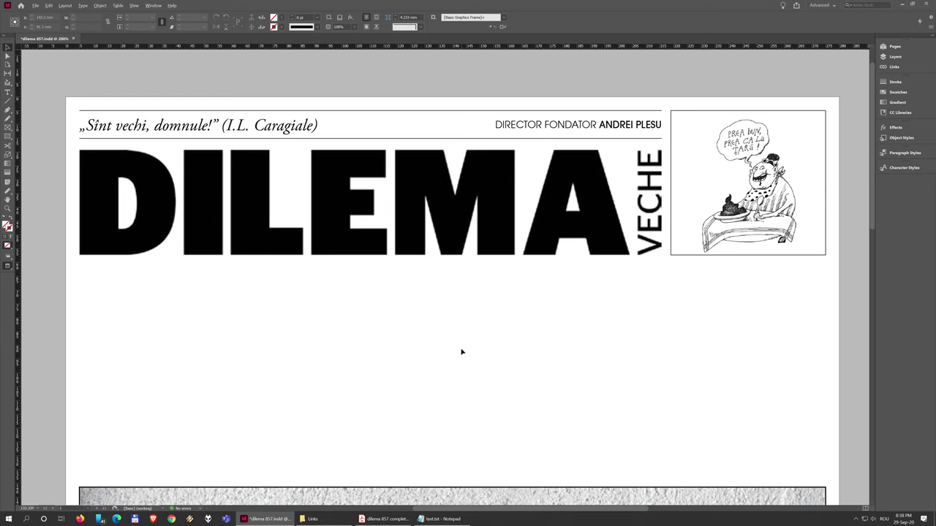
pyautogui.hotkey('ctrl', '-')
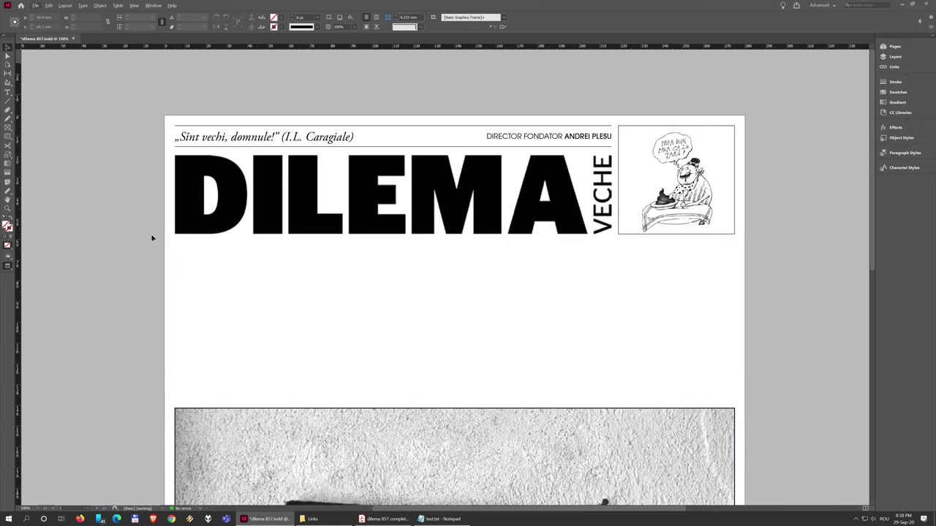
pyautogui.press('w')
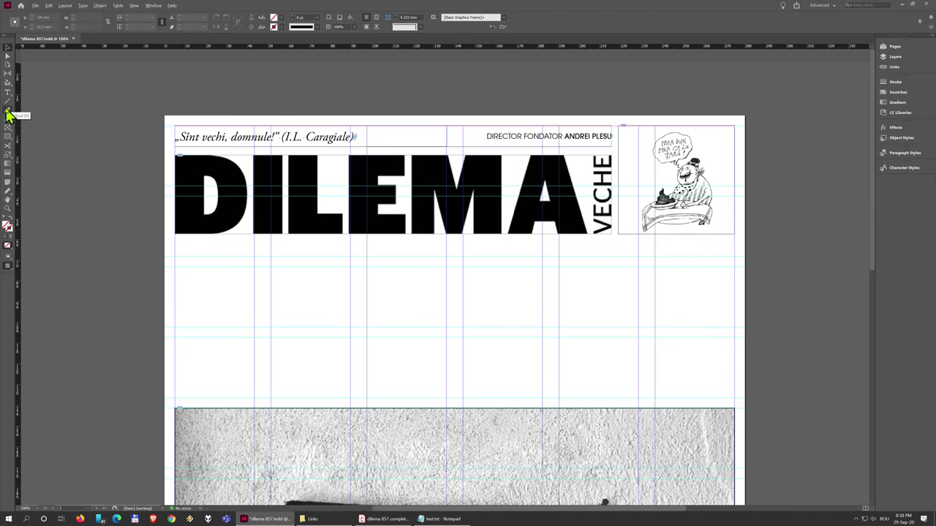
pyautogui.click(7, 103)
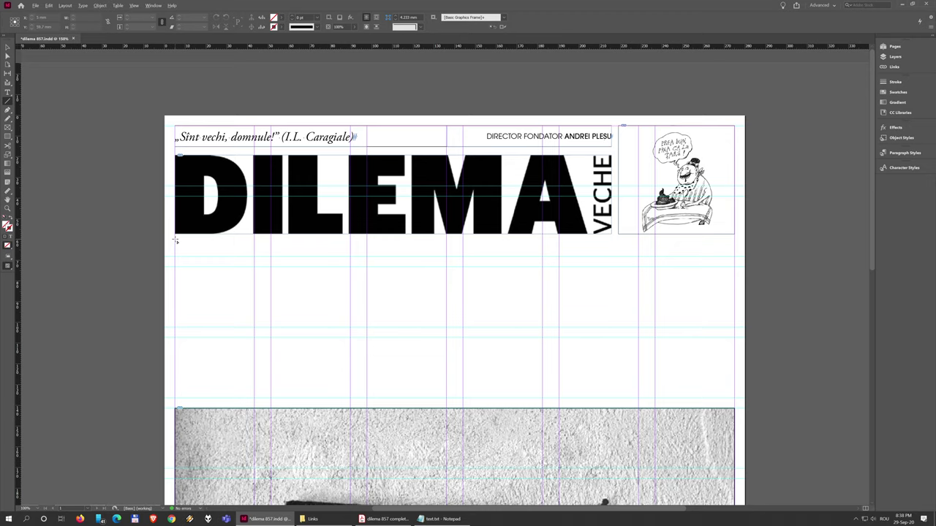
pyautogui.moveTo(175, 241); pyautogui.dragTo(734, 244)
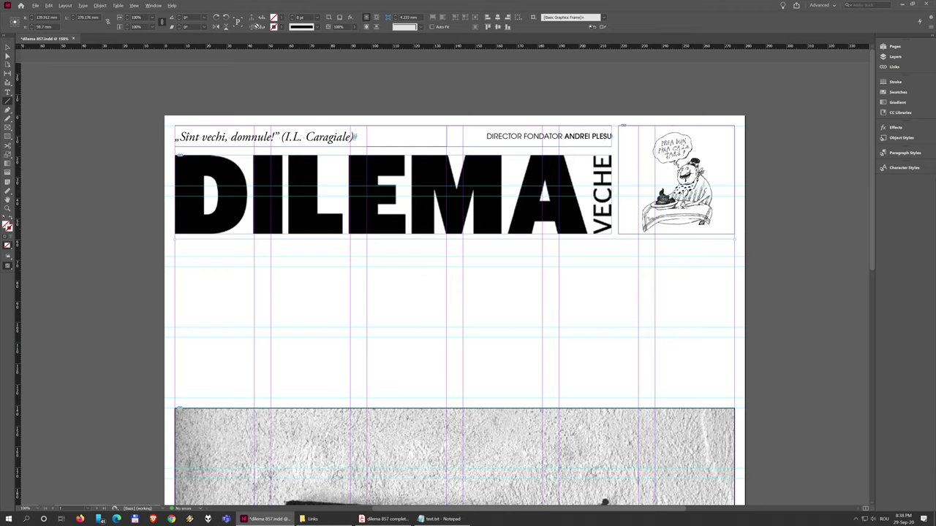
pyautogui.click(317, 18)
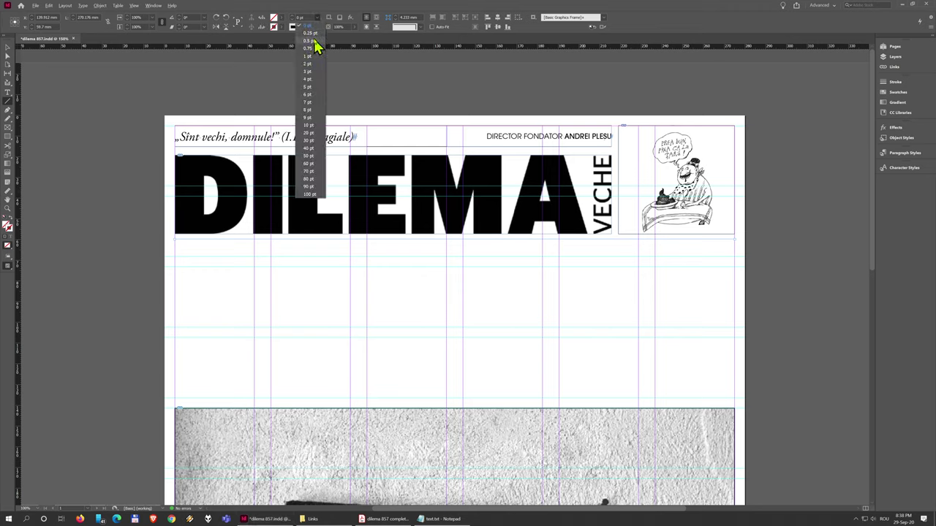
pyautogui.click(308, 41)
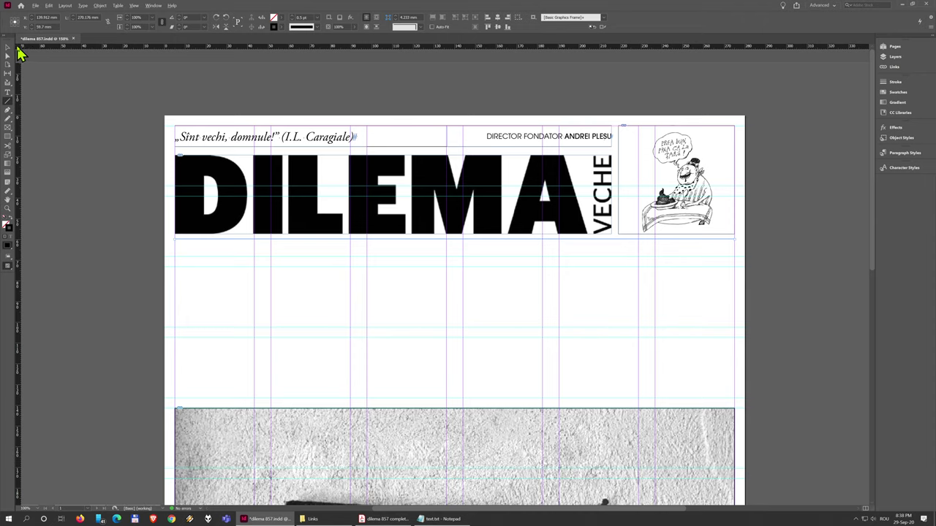
# Duplicate the new line straight down, about 5.3 mm below the original.
pyautogui.keyDown('alt'); pyautogui.scroll(4, 665, 241); pyautogui.keyUp('alt')
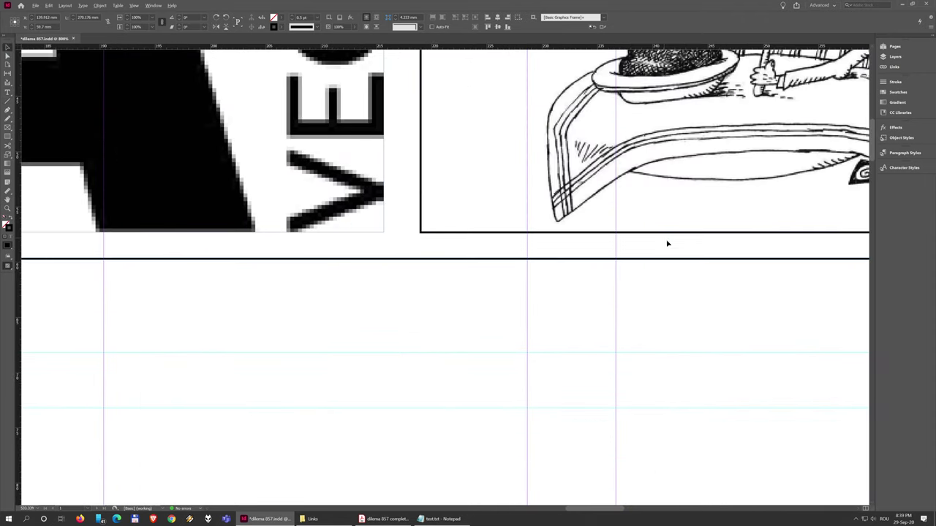
pyautogui.keyDown('alt'); pyautogui.scroll(-1, 667, 244); pyautogui.keyUp('alt')
pyautogui.moveTo(696, 270); pyautogui.dragTo(546, 286)
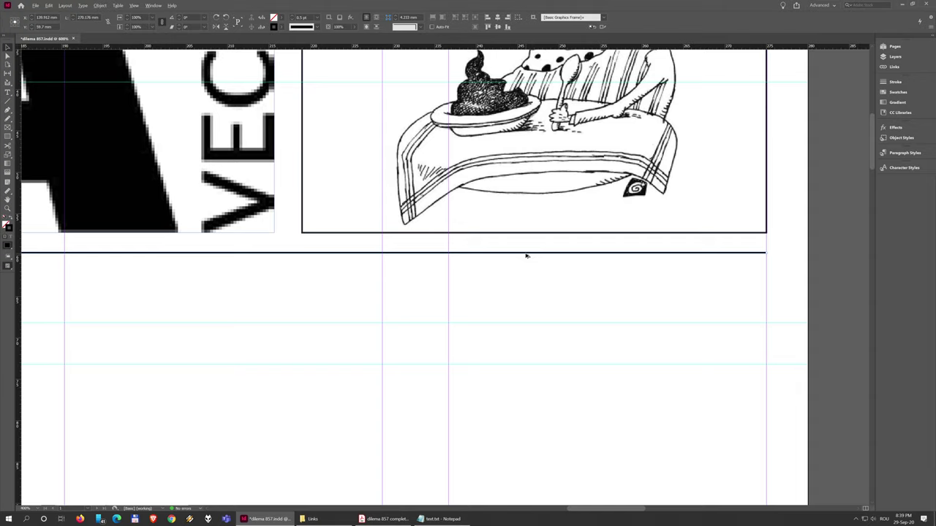
pyautogui.moveTo(526, 256); pyautogui.dragTo(526, 299)
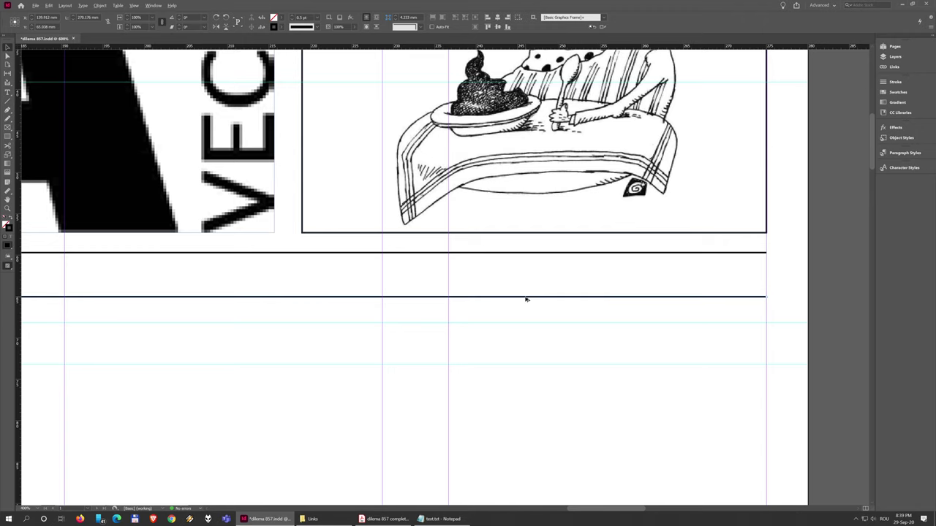
# Draw a text frame about 270 mm wide and 5.1 mm high between the two new lines, from margin to margin.
pyautogui.scroll(-5, 526, 299)
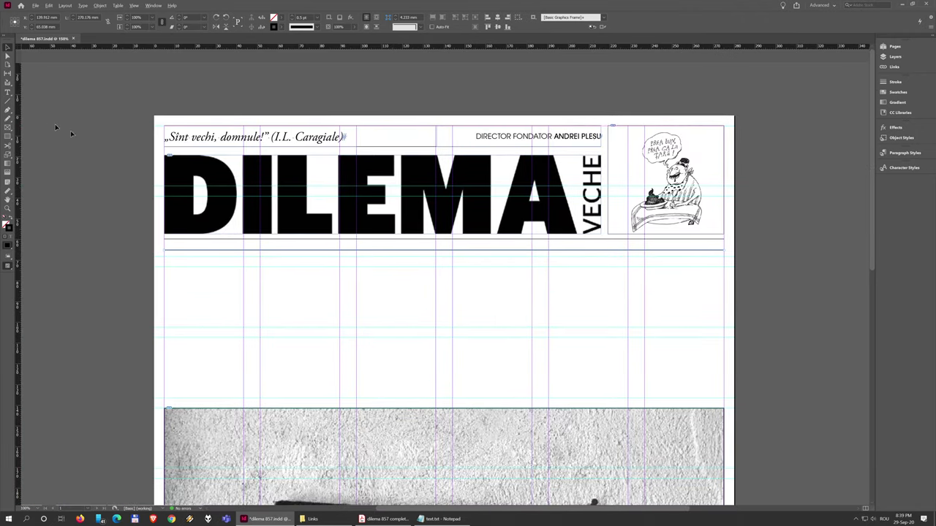
pyautogui.click(7, 93)
pyautogui.scroll(4, 167, 243)
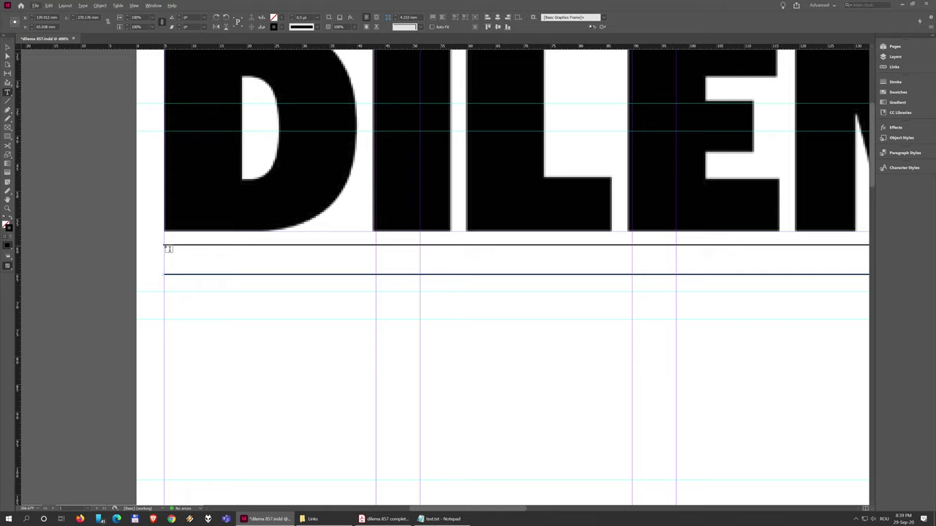
pyautogui.moveTo(167, 249); pyautogui.dragTo(569, 275)
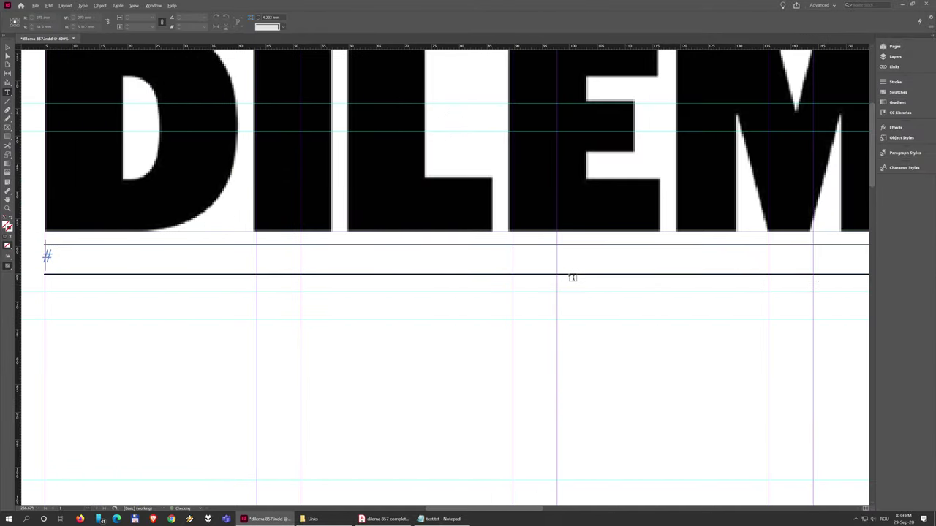
# Copy the issue line from "SAPTAMÎNAL DE TRANZIȚIE" to "24 pagini 7 lei" in text.txt and paste it into the new text frame.
pyautogui.click(468, 518)
pyautogui.moveTo(566, 319); pyautogui.dragTo(497, 309)
pyautogui.hotkey('ctrl', 'c')
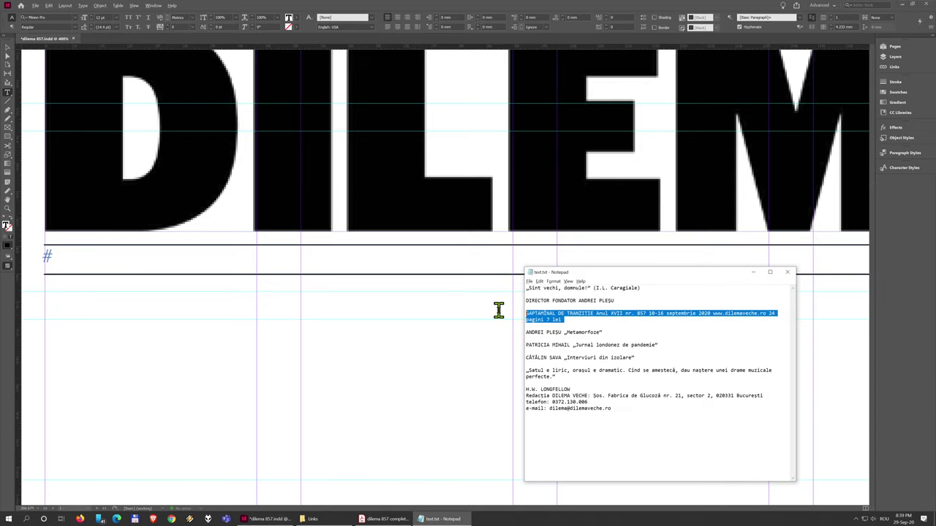
pyautogui.click(154, 258)
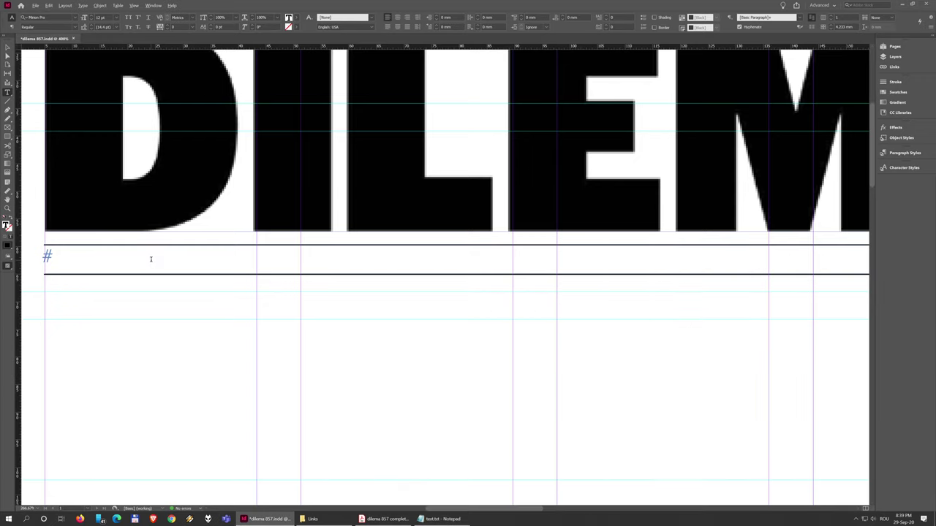
pyautogui.hotkey('ctrl', 'v')
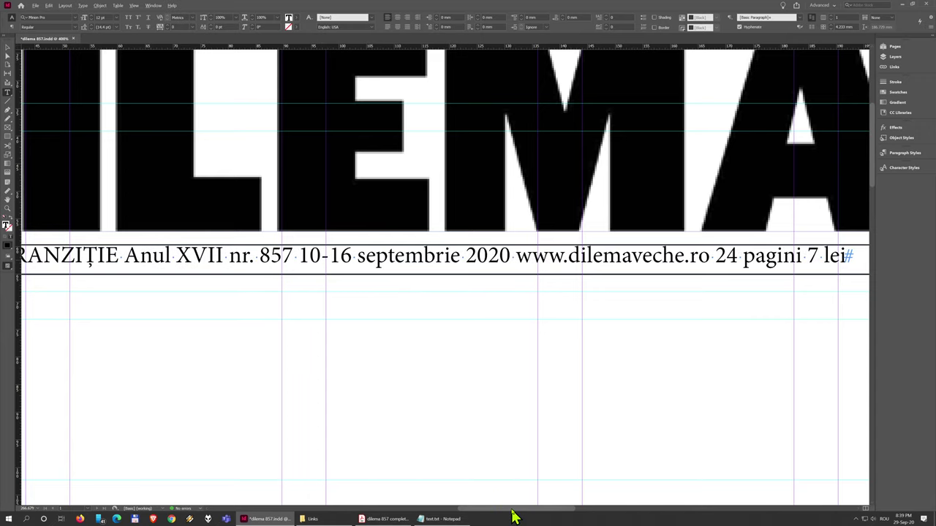
# Shorten the left ends of both lines around the issue text so they start exactly at the left margin guide.
pyautogui.moveTo(512, 508); pyautogui.dragTo(431, 507)
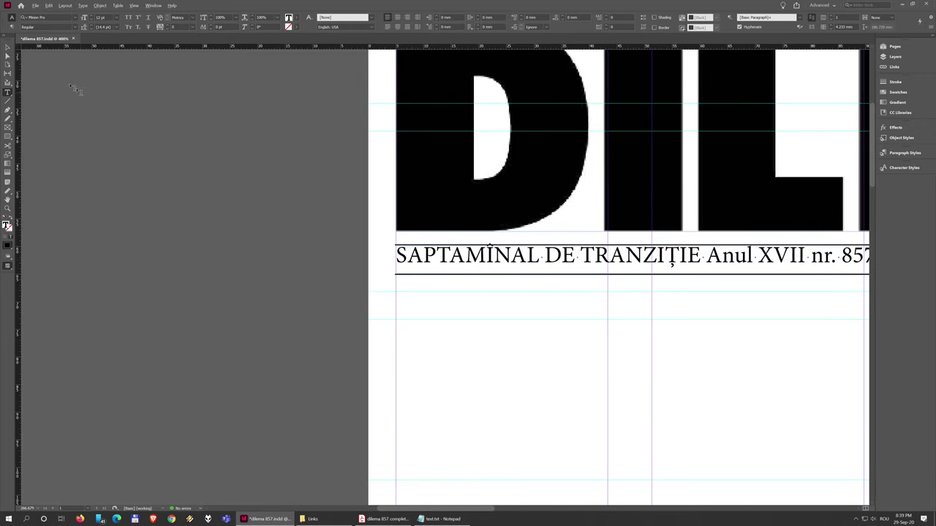
pyautogui.press('Escape')
pyautogui.scroll(5, 401, 267)
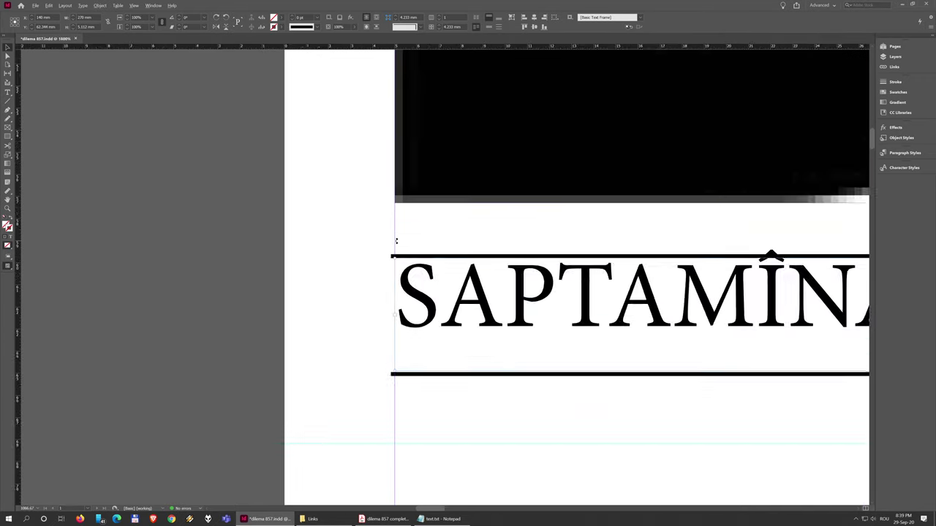
pyautogui.click(401, 265)
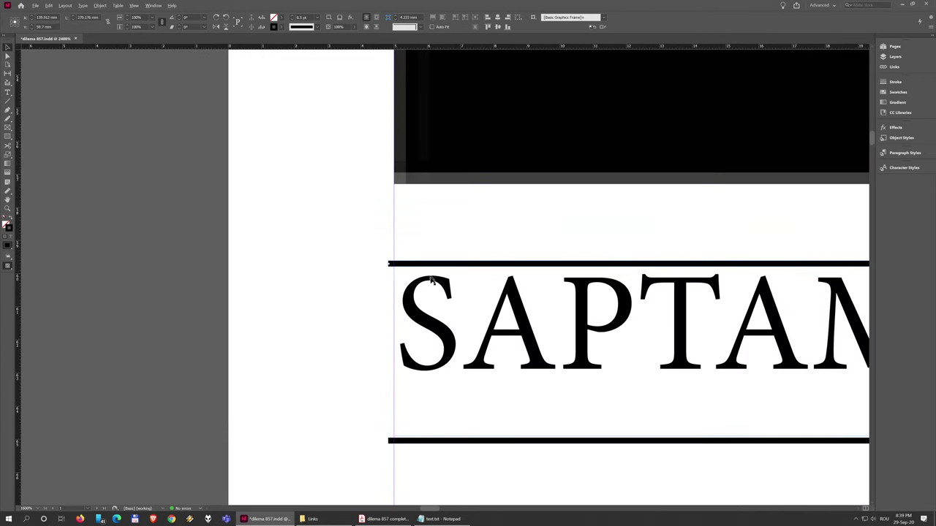
pyautogui.scroll(1, 373, 311)
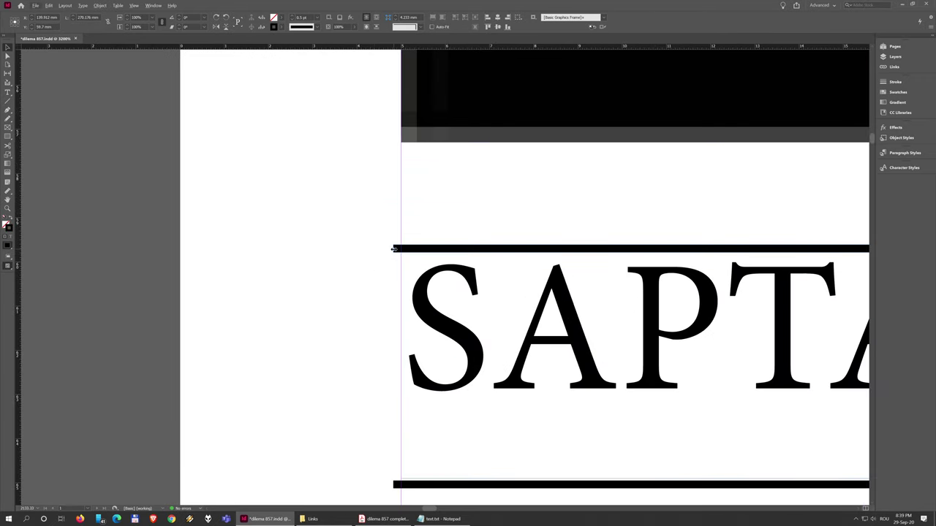
pyautogui.moveTo(393, 250); pyautogui.dragTo(402, 249)
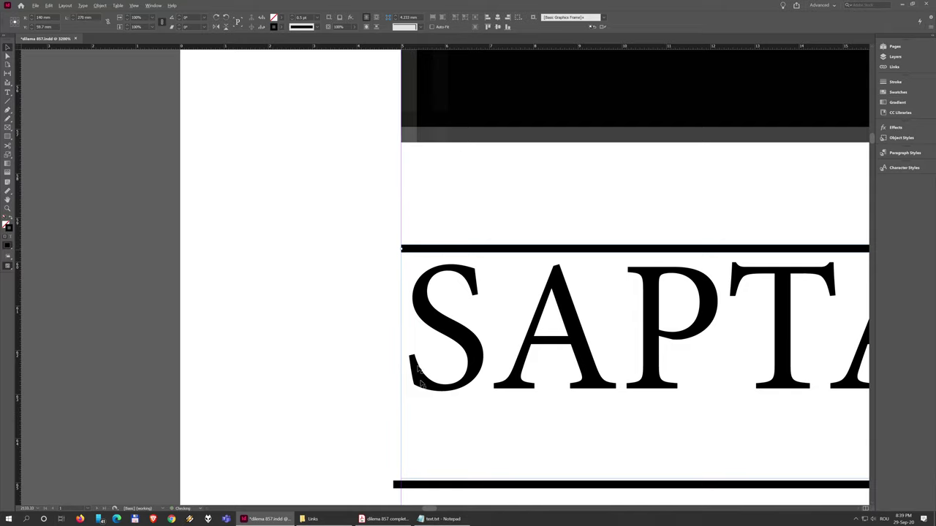
pyautogui.click(394, 485)
pyautogui.moveTo(394, 484); pyautogui.dragTo(418, 466)
pyautogui.click(417, 465)
pyautogui.scroll(-1, 409, 451)
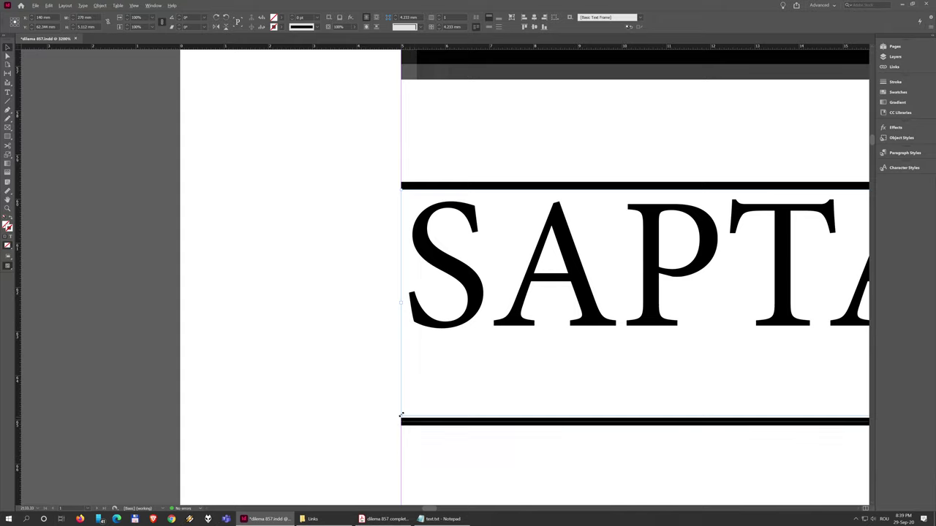
# Stretch the issue text frame's bottom edge down to the lower line, making the frame about 5.16 mm high.
pyautogui.moveTo(402, 415); pyautogui.dragTo(401, 422)
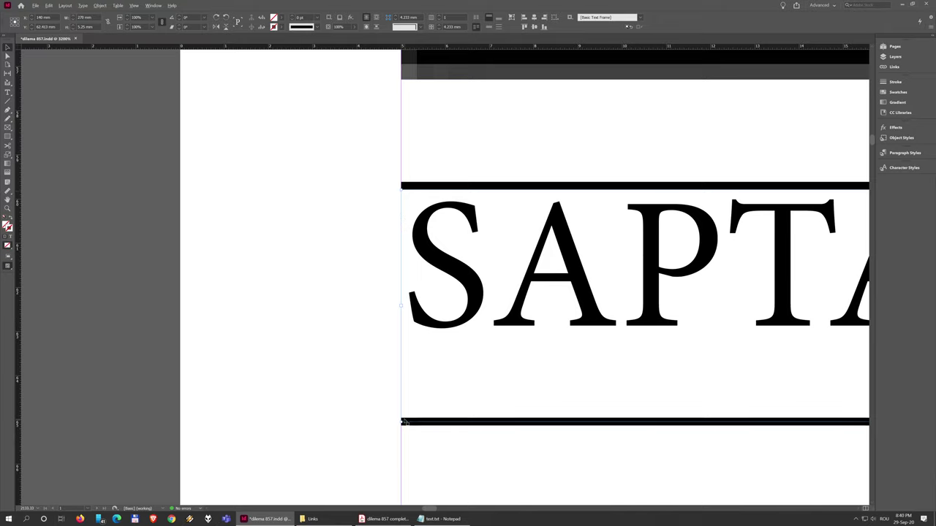
pyautogui.moveTo(401, 421); pyautogui.dragTo(400, 421)
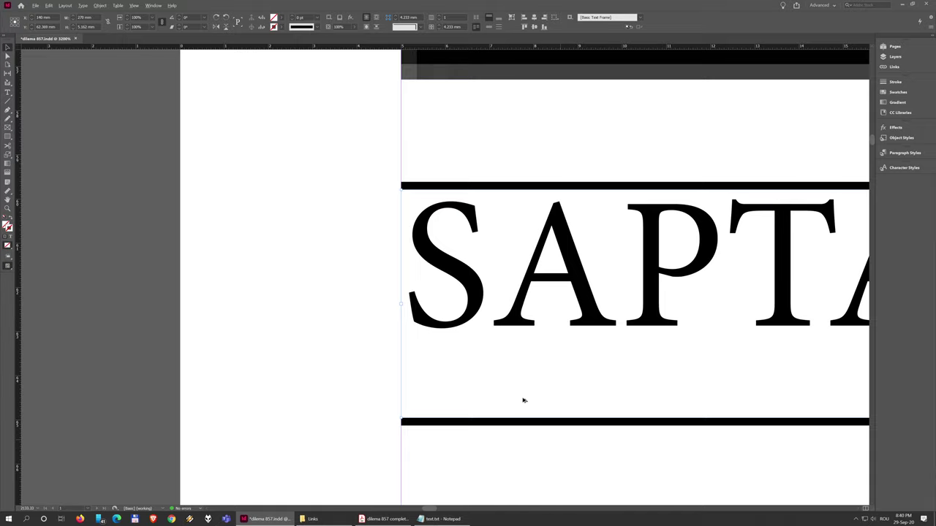
pyautogui.scroll(-7, 523, 400)
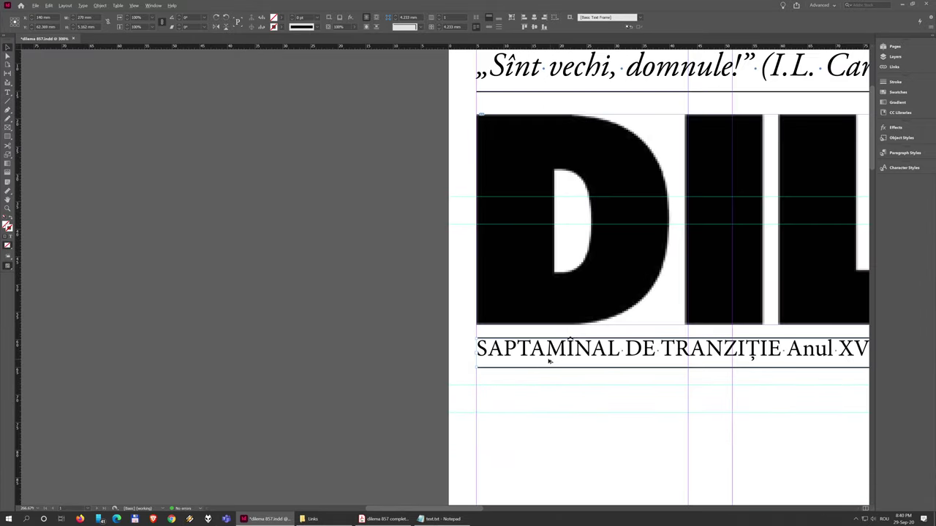
pyautogui.scroll(-4, 549, 360)
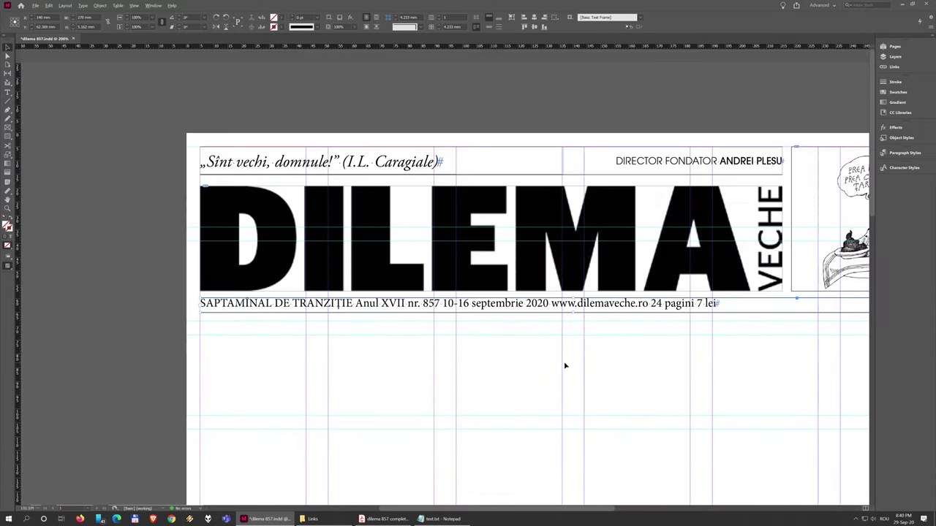
pyautogui.scroll(-1, 564, 365)
pyautogui.scroll(1, 601, 365)
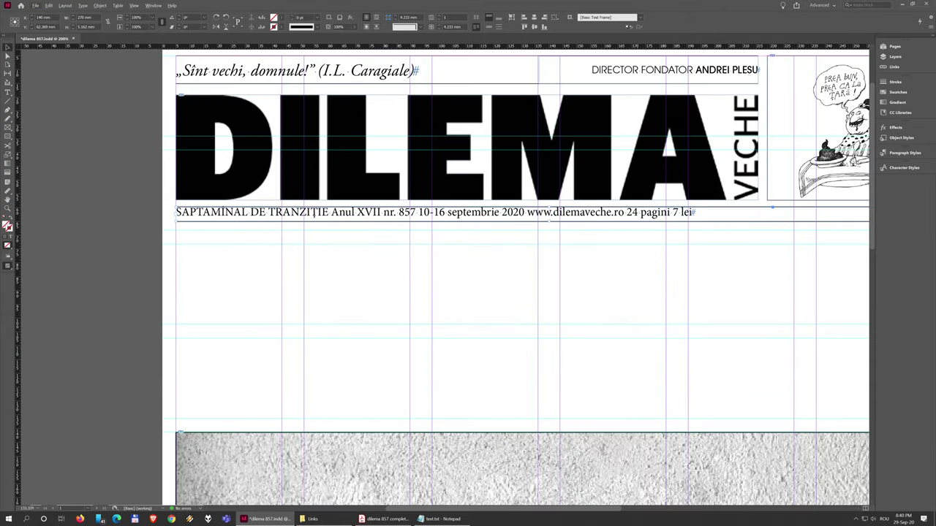
# Check the issue line's typeface in the PDF in Acrobat and set the whole line in InDesign to AvantGardEFNormal Regular.
pyautogui.hotkey('alt', 'Tab')
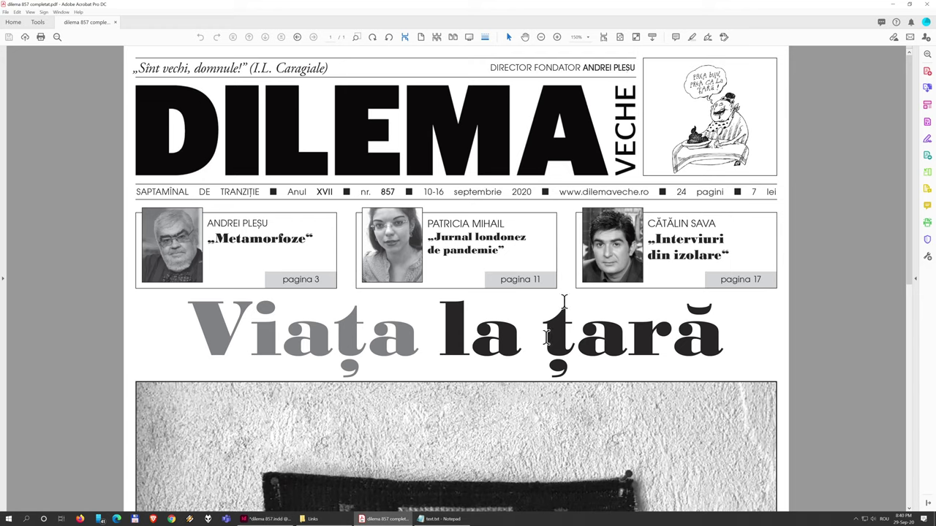
pyautogui.moveTo(492, 67); pyautogui.dragTo(633, 73)
pyautogui.click(490, 190)
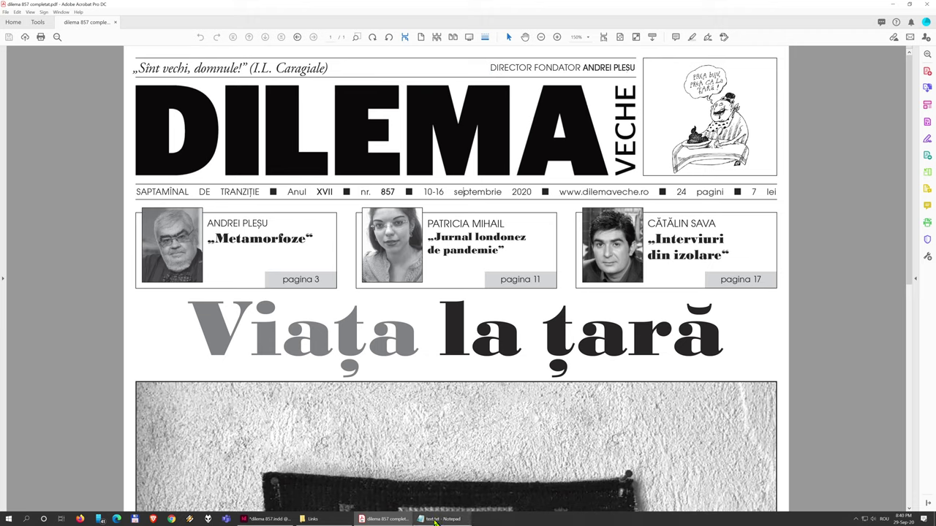
pyautogui.hotkey('alt', 'Tab')
pyautogui.click(266, 519)
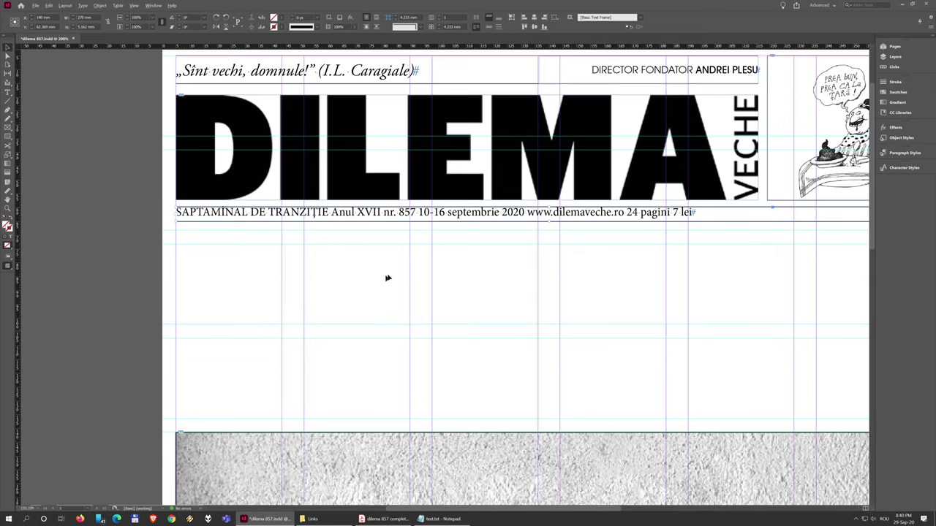
pyautogui.tripleClick(315, 212)
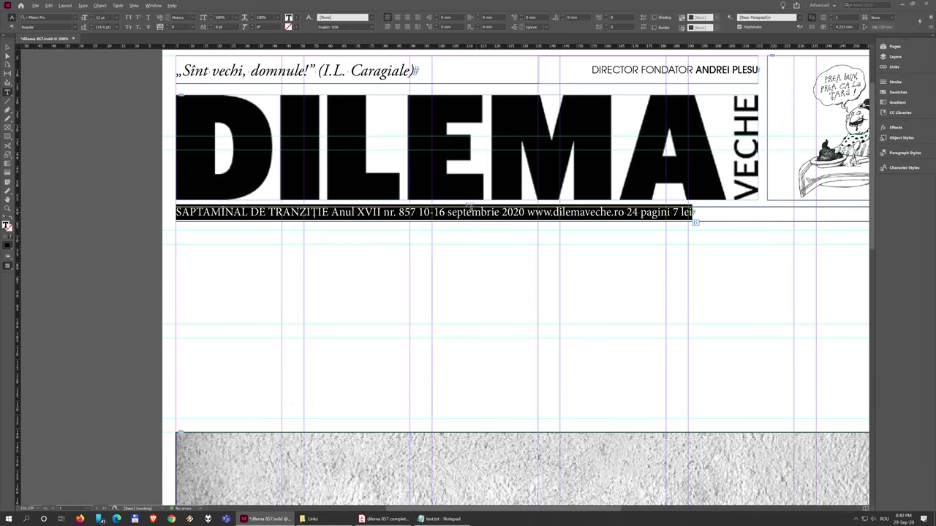
pyautogui.click(45, 17)
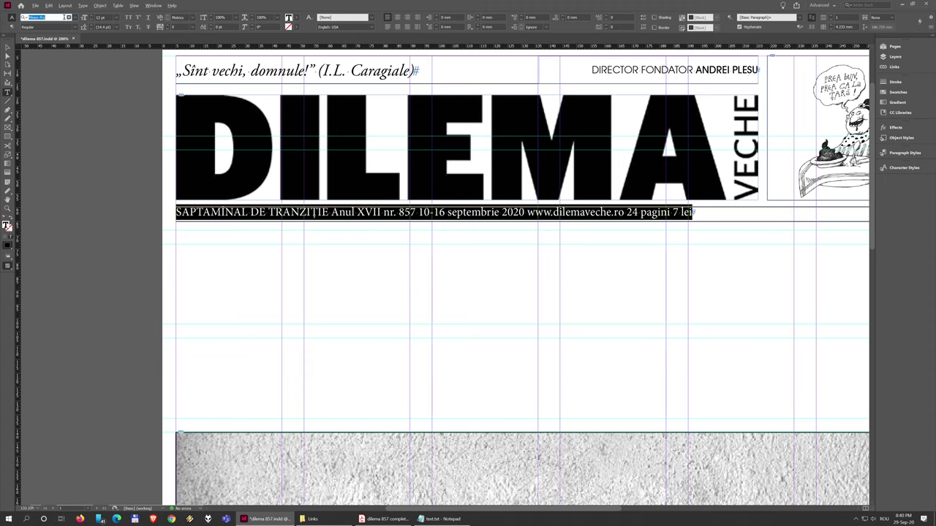
pyautogui.write('avan')
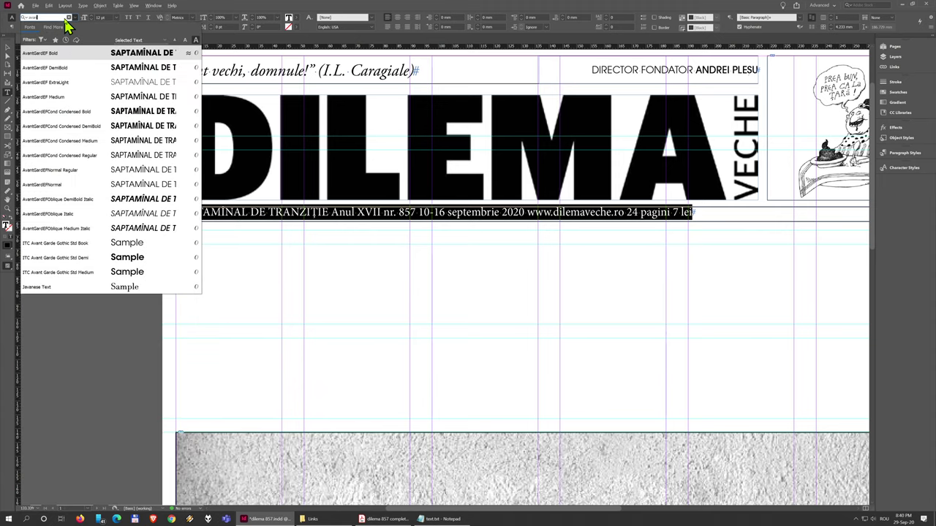
pyautogui.click(76, 173)
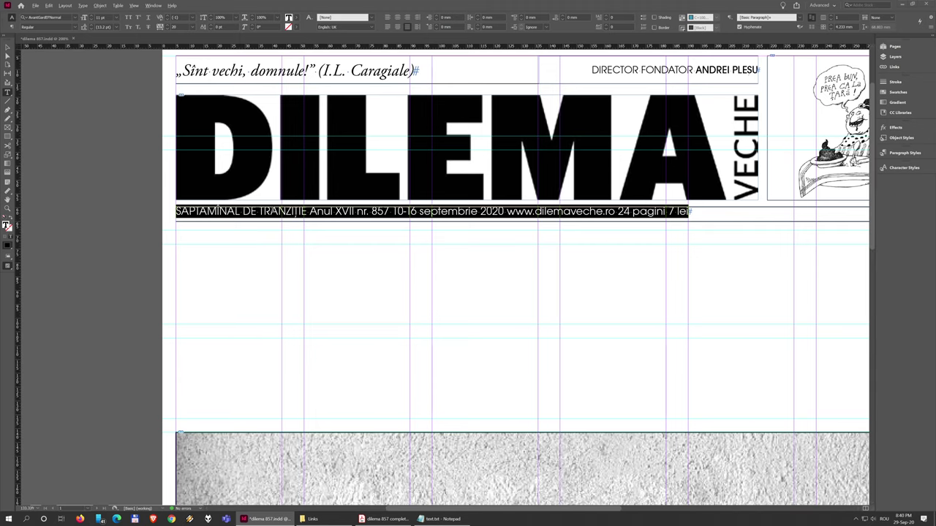
# Set the font size of the whole issue line to 11 pt.
pyautogui.doubleClick(277, 212)
pyautogui.click(310, 220)
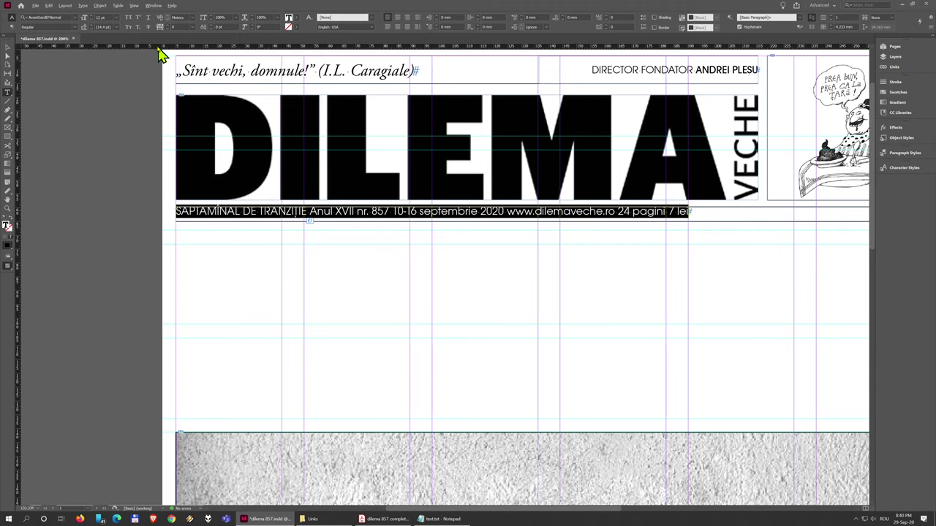
pyautogui.click(91, 21)
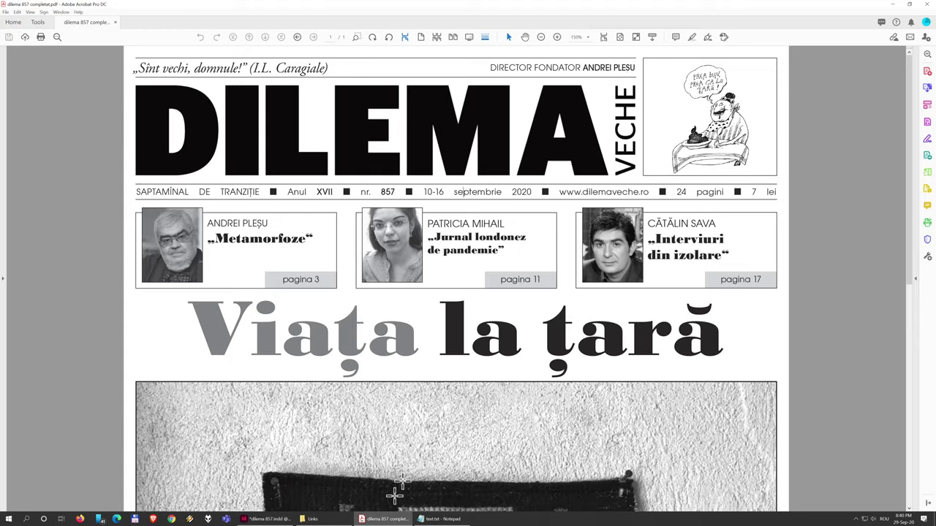
# Examine the issue line in the Acrobat PDF for words in a heavier weight and for the separators between its items.
pyautogui.click(386, 520)
pyautogui.scroll(3, 357, 222)
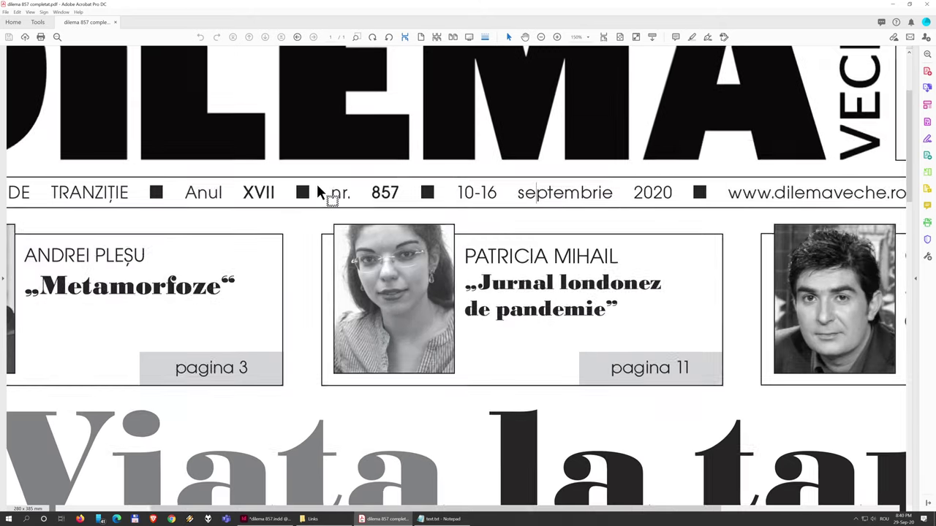
pyautogui.moveTo(218, 194); pyautogui.dragTo(261, 194)
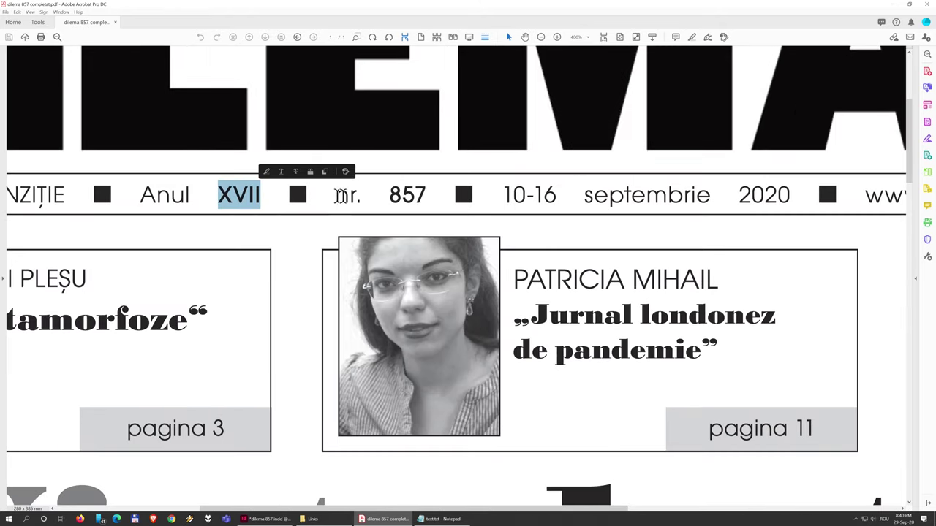
pyautogui.moveTo(359, 194); pyautogui.dragTo(574, 202)
pyautogui.click(574, 203)
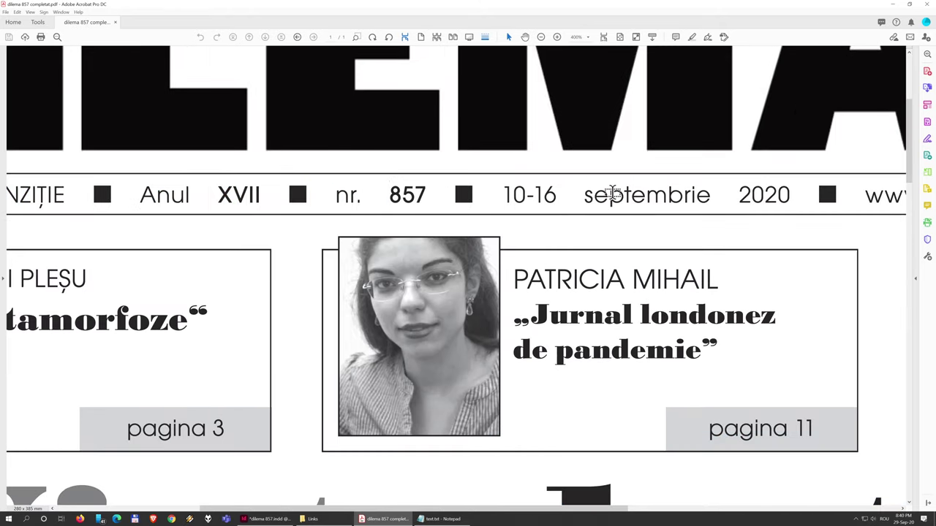
pyautogui.scroll(-1, 612, 200)
pyautogui.scroll(-1, 643, 170)
pyautogui.scroll(-2, 644, 169)
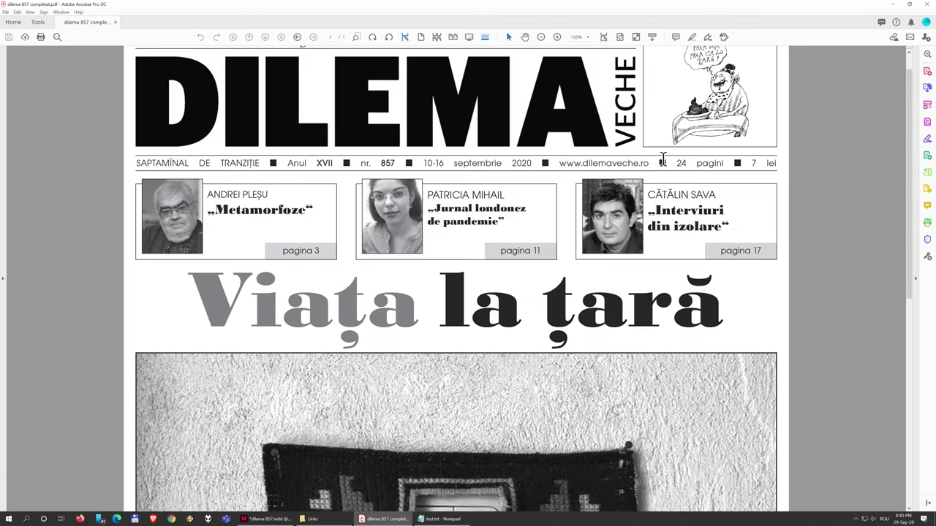
# Back in InDesign, set the numeral "XVII" in the issue line to AvantGardEF Medium.
pyautogui.click(268, 519)
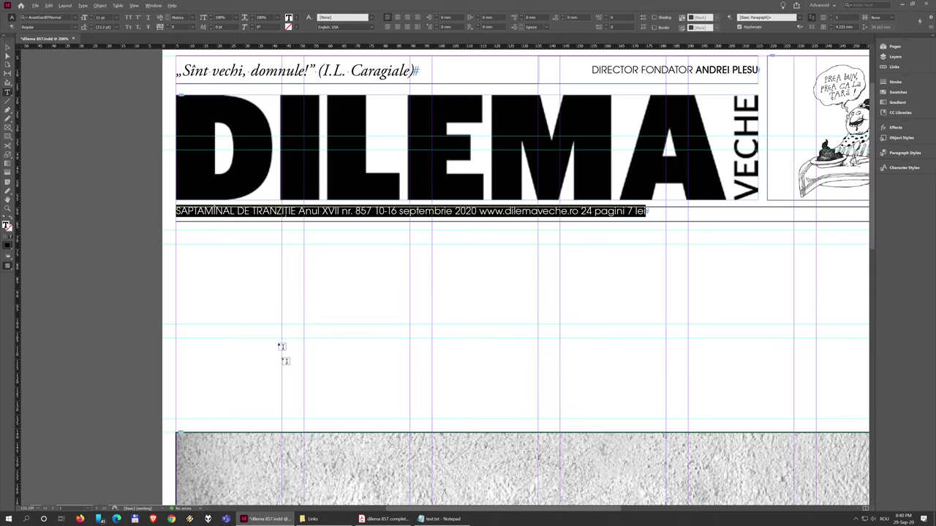
pyautogui.moveTo(322, 212); pyautogui.dragTo(342, 211)
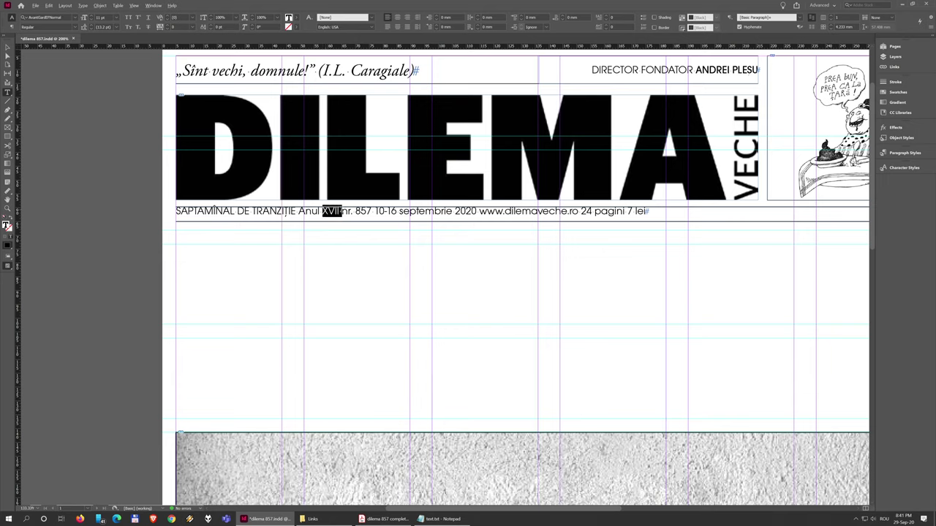
pyautogui.click(62, 17)
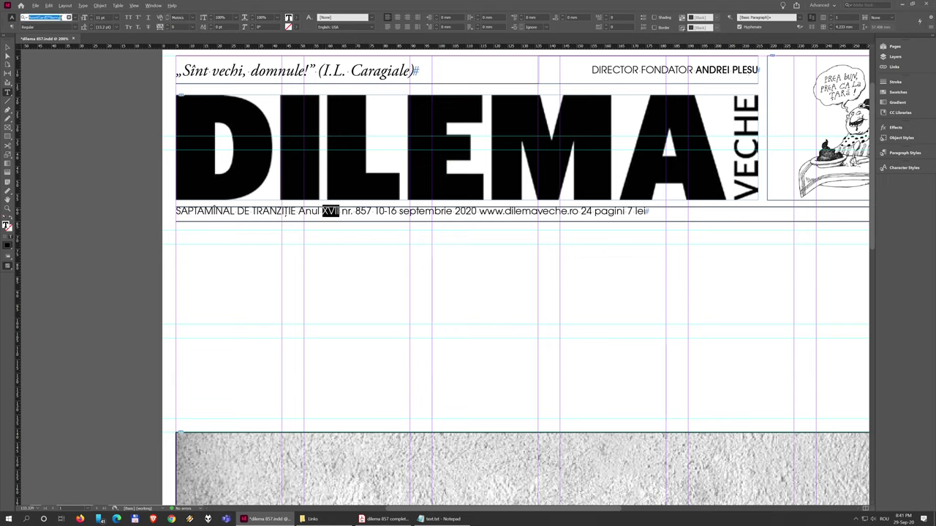
pyautogui.press('BackSpace')
pyautogui.press('BackSpace')
pyautogui.press('BackSpace')
pyautogui.press('BackSpace')
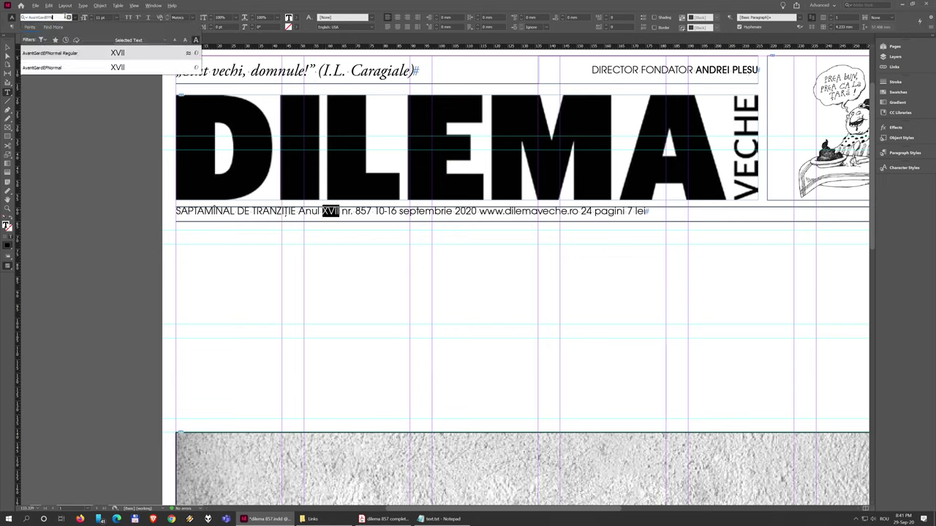
pyautogui.press('BackSpace')
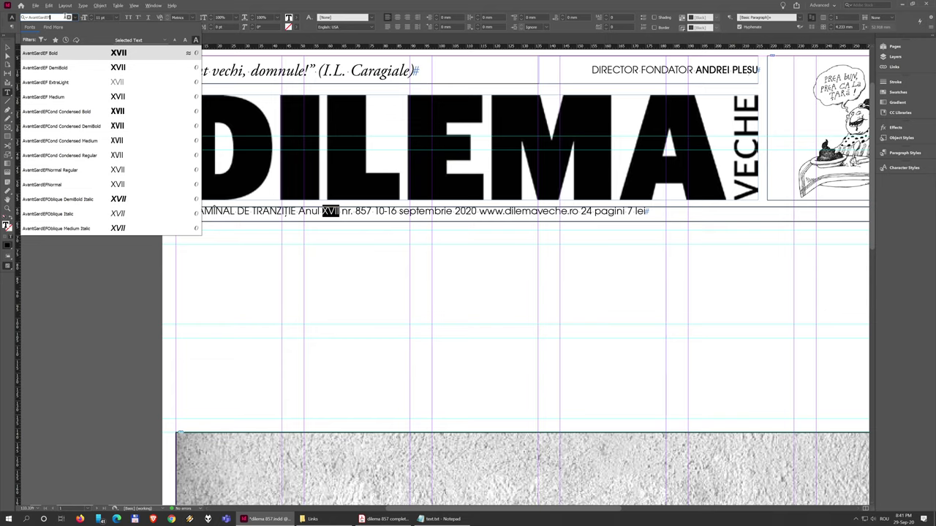
pyautogui.click(64, 97)
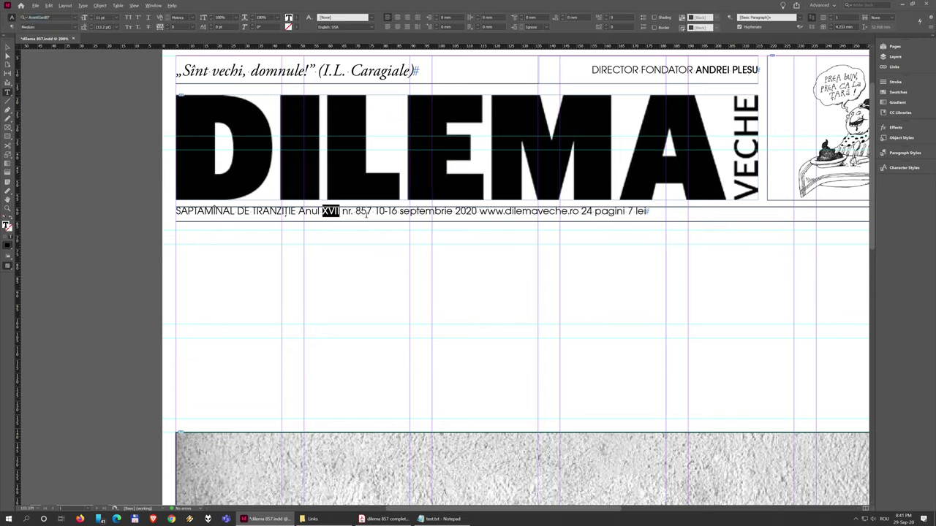
# Set the issue number "857" in the line below the masthead to AvantGardEF Medium.
pyautogui.moveTo(355, 212); pyautogui.dragTo(367, 211)
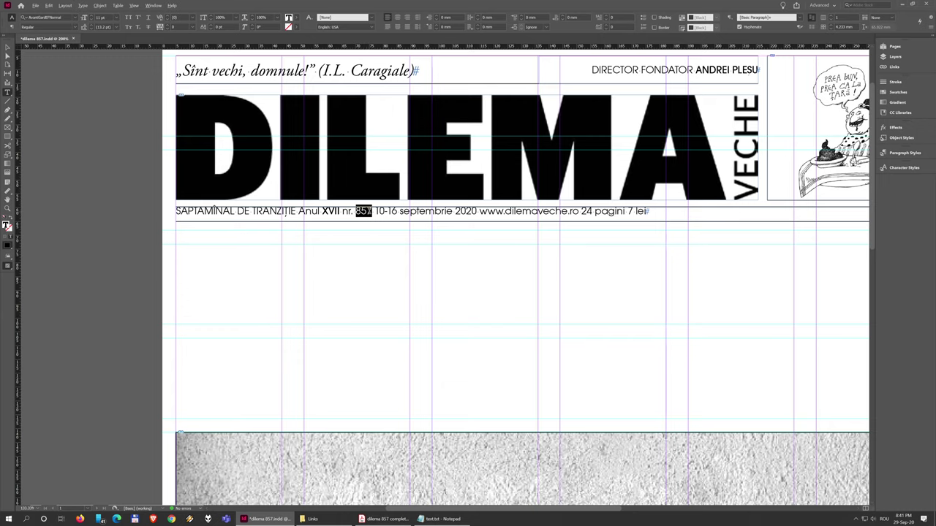
pyautogui.click(73, 18)
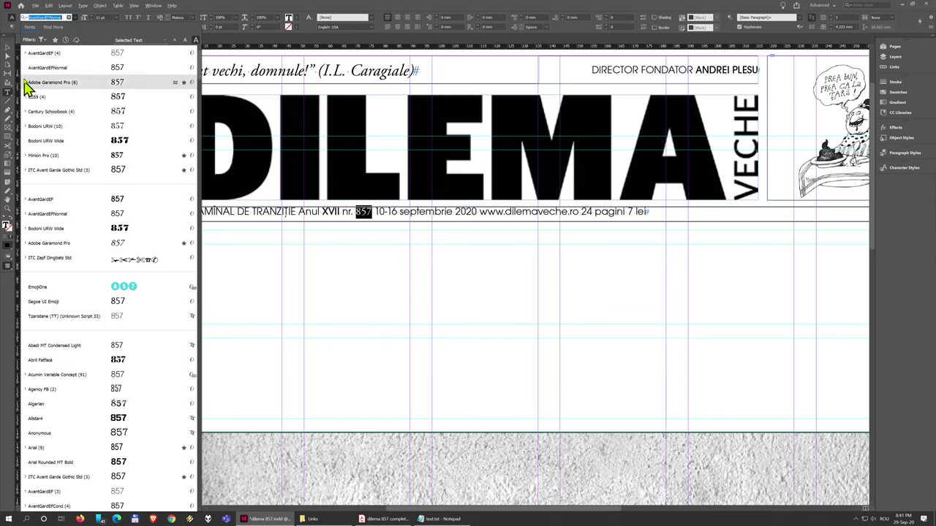
pyautogui.click(25, 53)
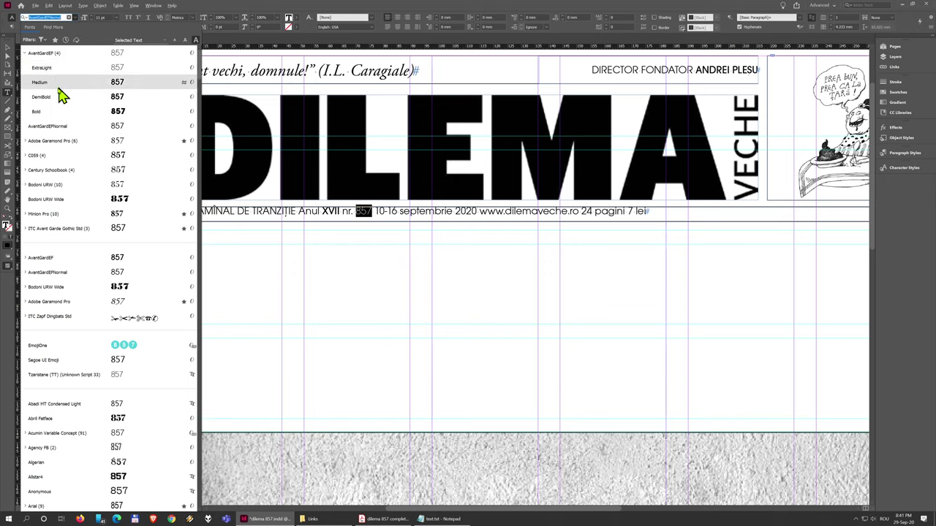
pyautogui.click(58, 84)
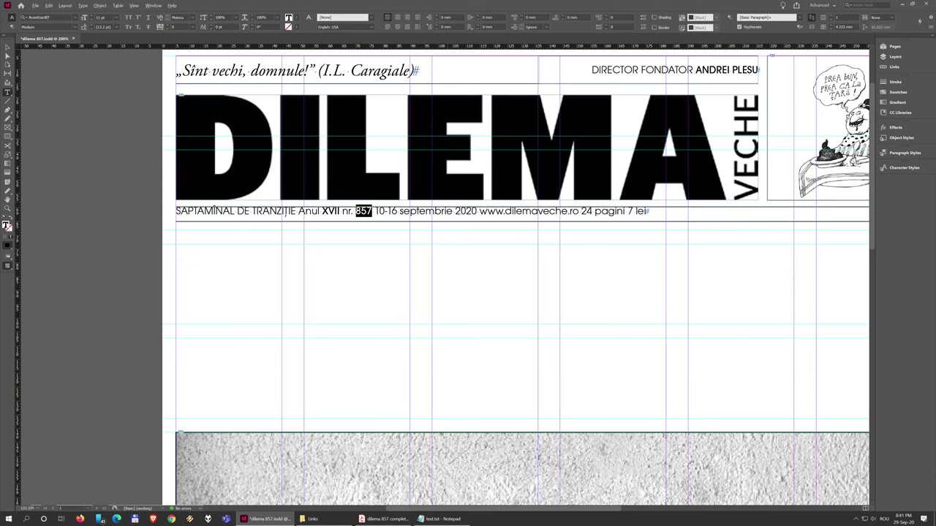
# Examine the square separators in the issue line of the Acrobat PDF, and place the text cursor after "TRANZIȚIE" in InDesign.
pyautogui.click(385, 519)
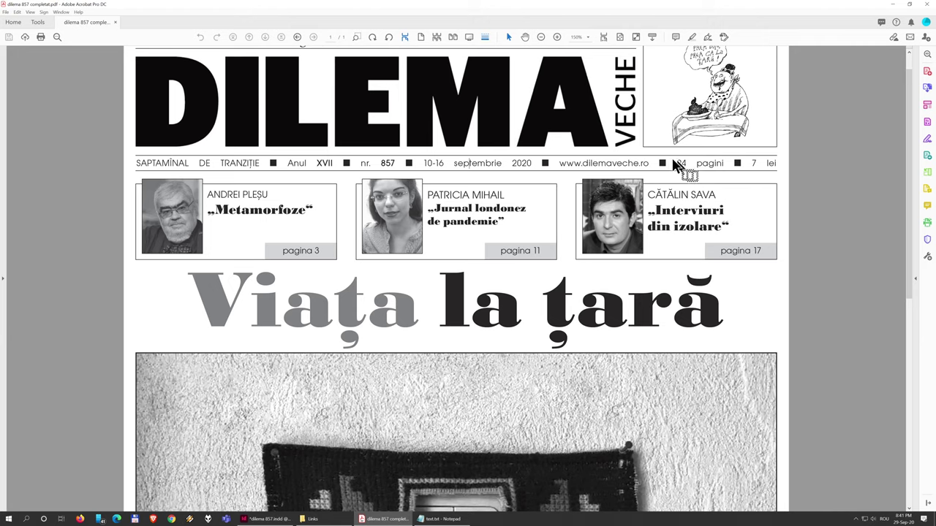
pyautogui.scroll(3, 674, 167)
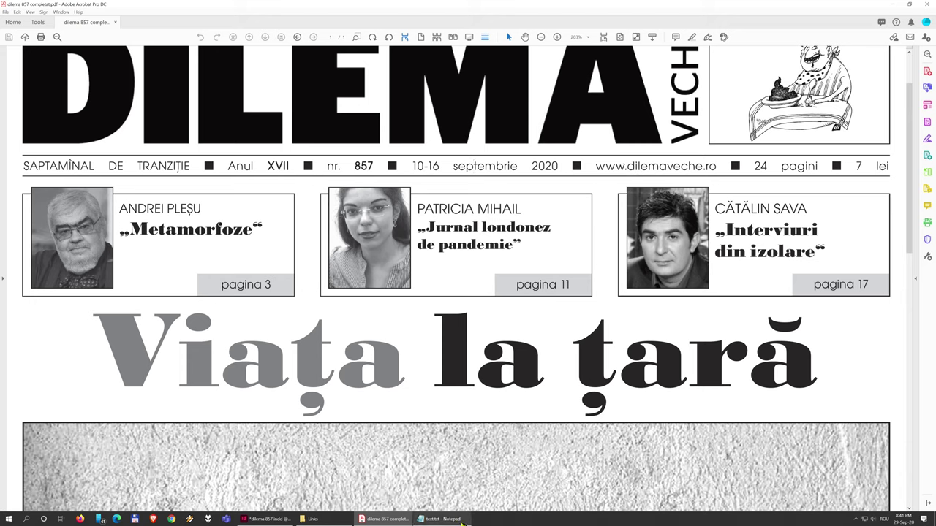
pyautogui.click(264, 519)
pyautogui.click(327, 213)
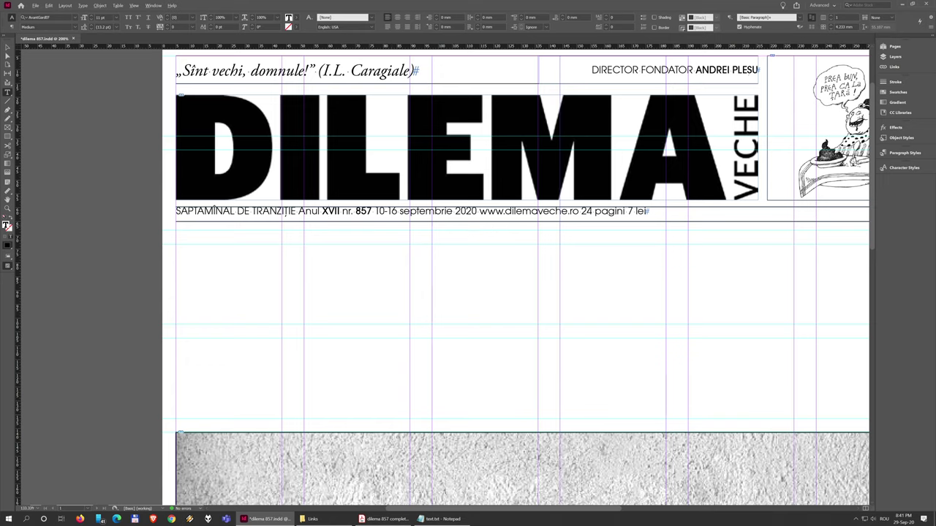
pyautogui.click(285, 212)
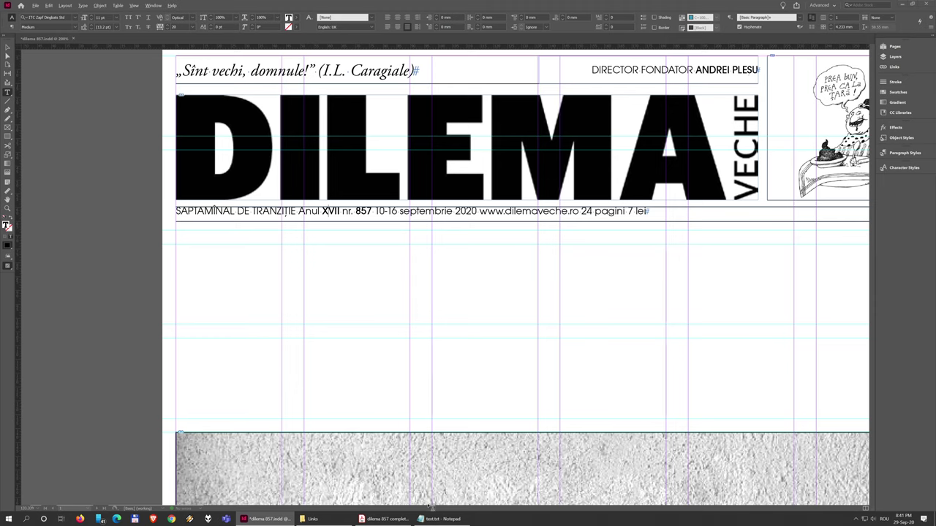
pyautogui.click(384, 519)
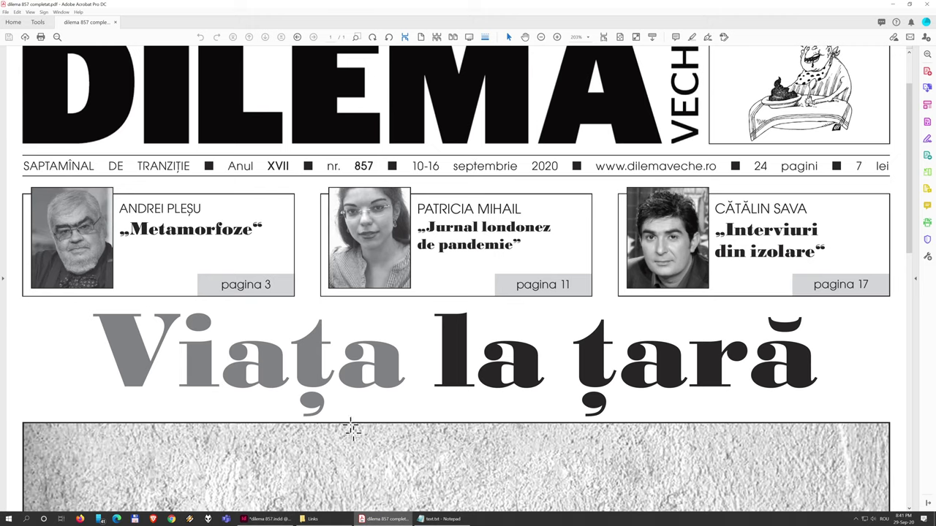
pyautogui.click(265, 519)
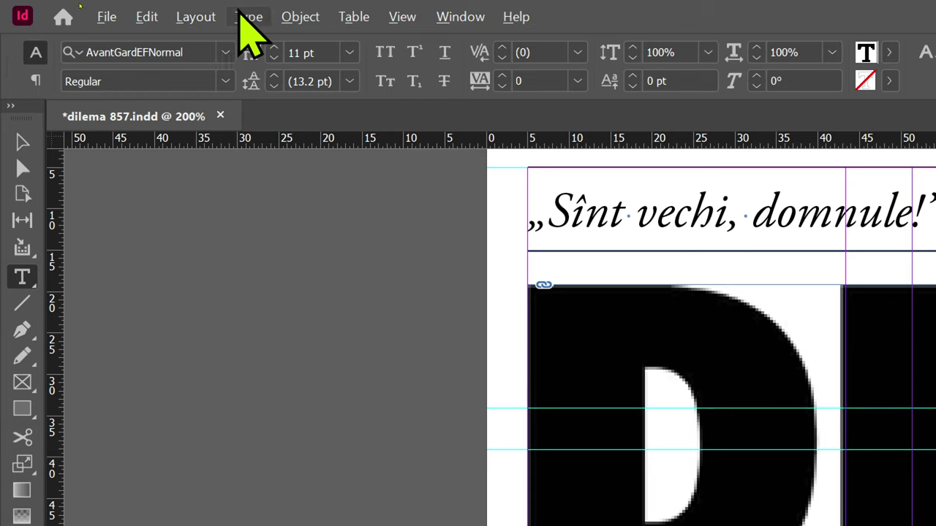
# Open the Glyphs collection for the text cursor placed after "TRANZIȚIE".
pyautogui.click(241, 15)
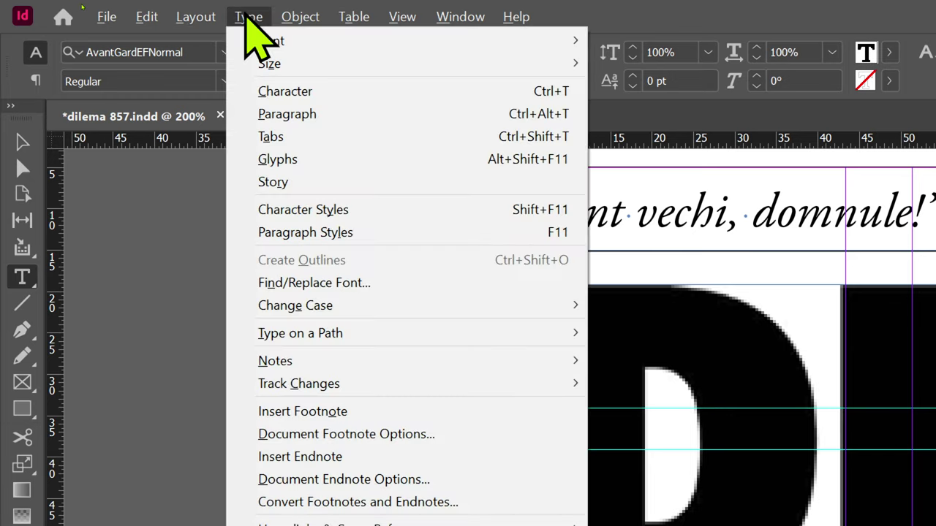
pyautogui.click(334, 159)
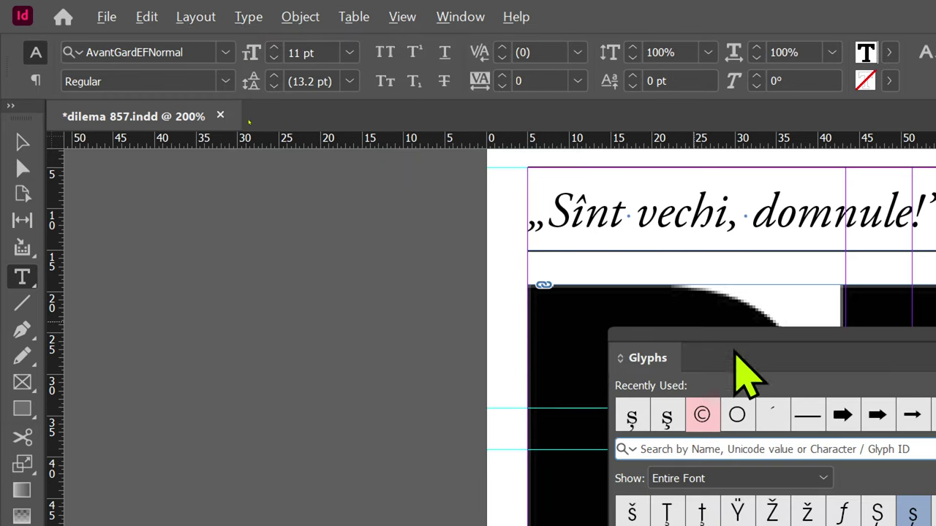
pyautogui.moveTo(794, 325); pyautogui.dragTo(375, 221)
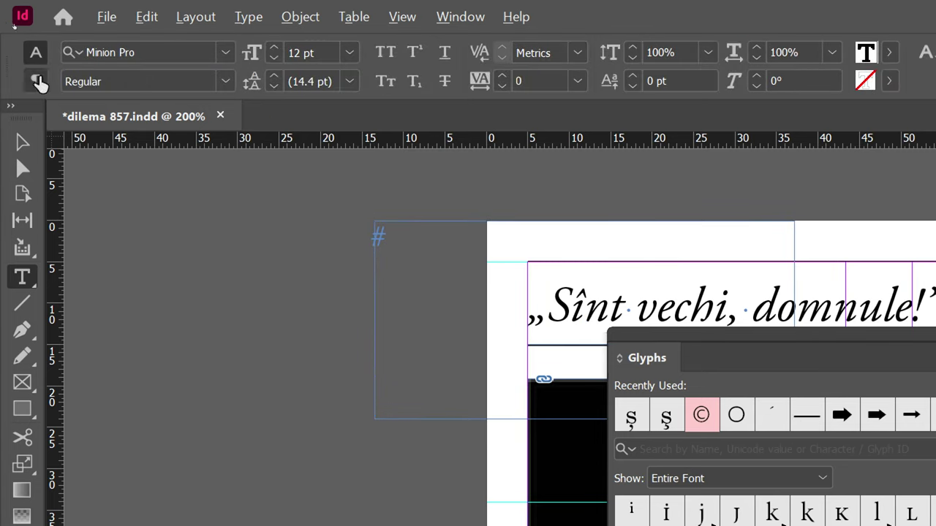
pyautogui.click(145, 16)
pyautogui.click(198, 42)
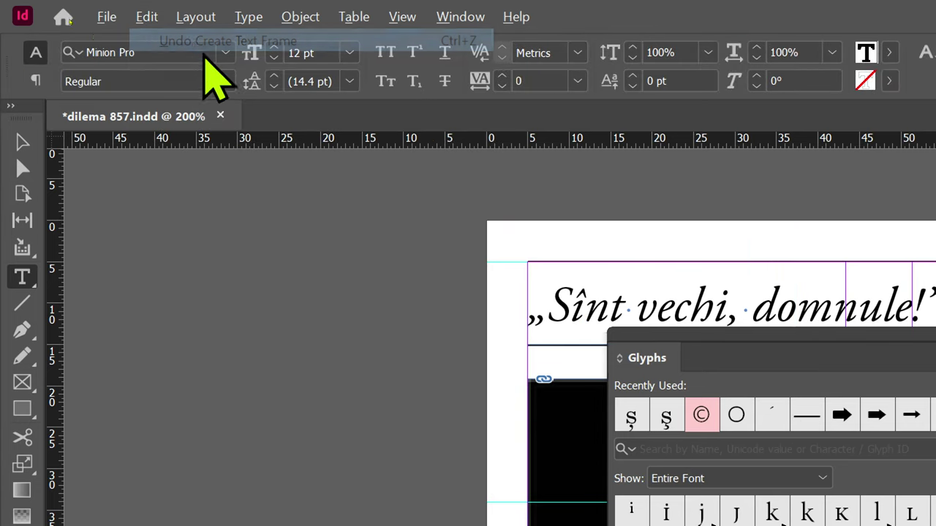
# Move the Glyphs window clear of the page text and set its font to ITC Zapf Dingbats Std.
pyautogui.moveTo(759, 359); pyautogui.dragTo(347, 208)
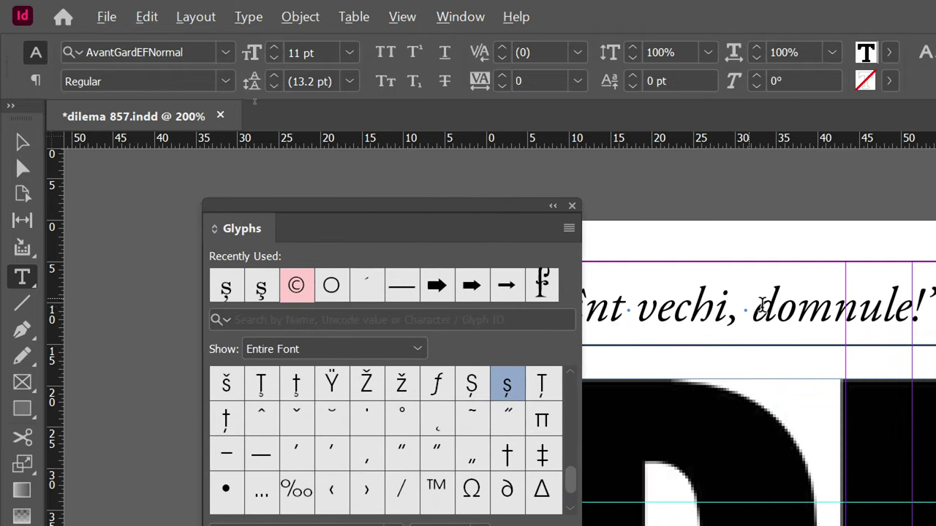
pyautogui.scroll(-5, 758, 470)
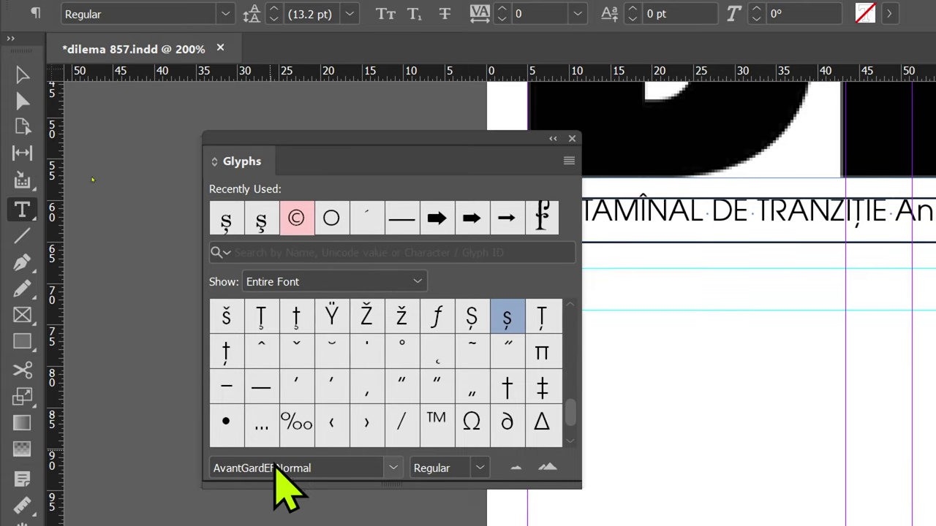
pyautogui.click(315, 464)
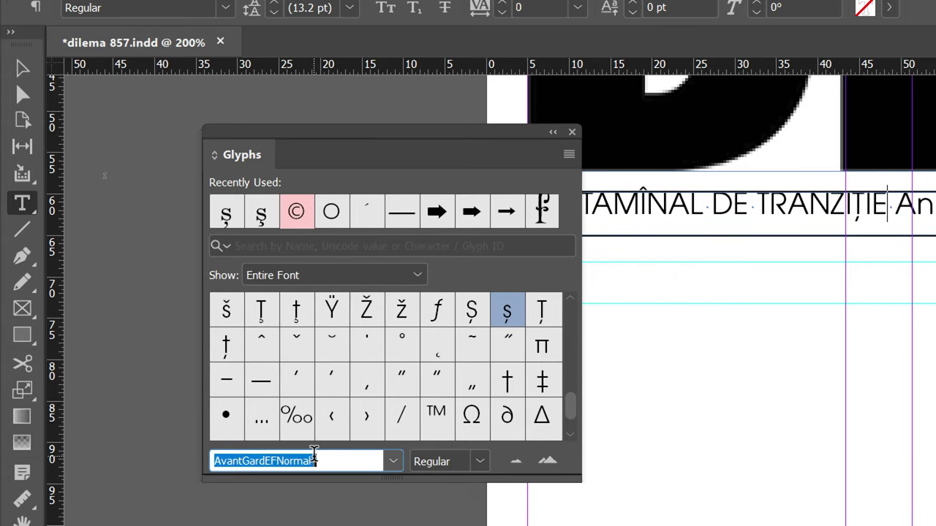
pyautogui.write('ITC')
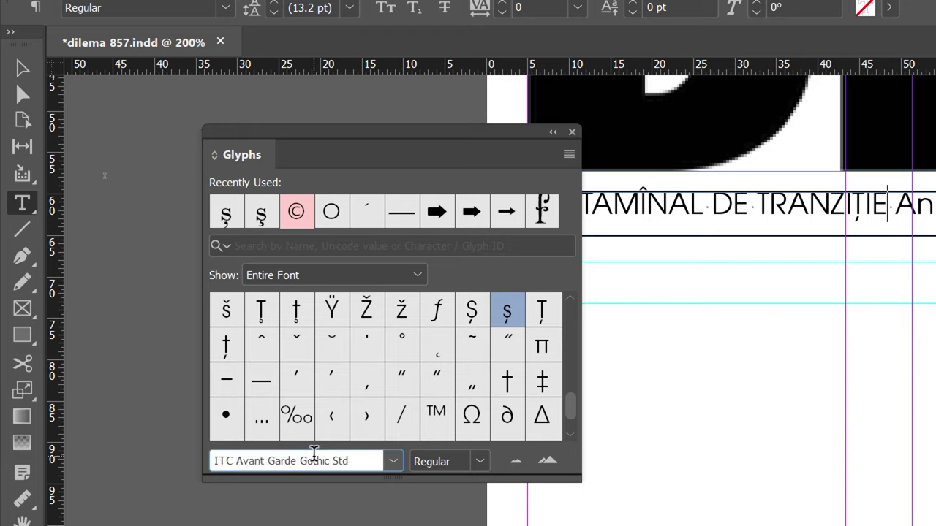
pyautogui.write(' Zapf Dingbats')
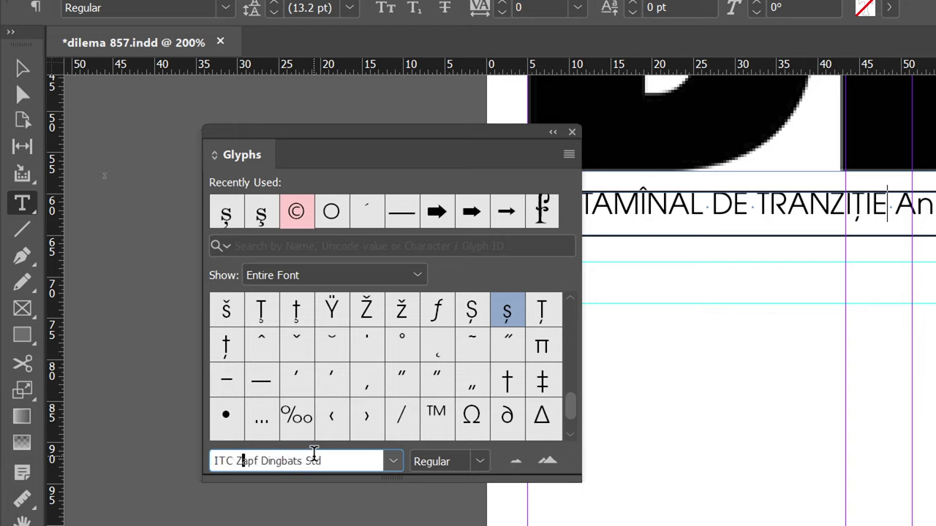
pyautogui.press('Tab')
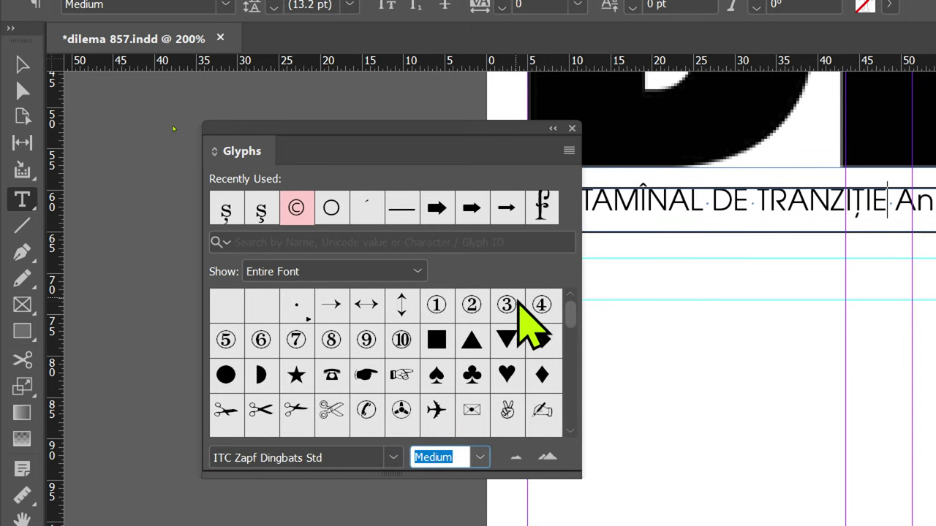
# Insert the solid black square glyph from ITC Zapf Dingbats Std directly after "TRANZIȚIE" in the issue line.
pyautogui.moveTo(570, 292)
pyautogui.mouseDown()
pyautogui.moveTo(566, 418)
pyautogui.moveTo(569, 306)
pyautogui.mouseUp()
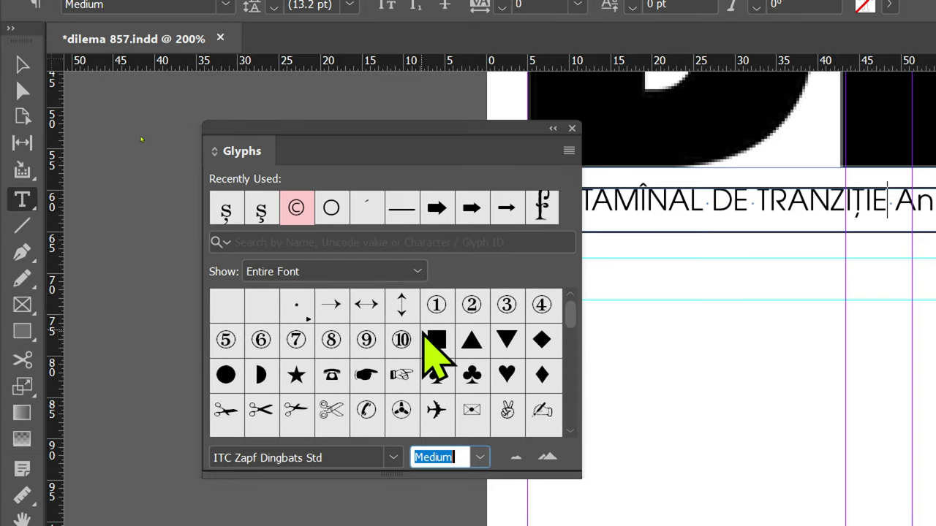
pyautogui.doubleClick(437, 342)
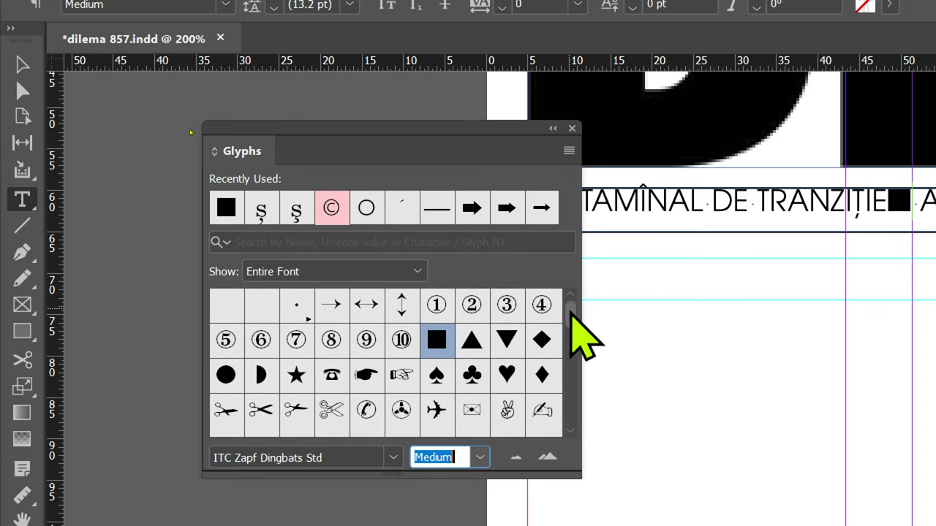
pyautogui.scroll(-1, 574, 321)
pyautogui.moveTo(572, 322)
pyautogui.mouseDown()
pyautogui.moveTo(568, 420)
pyautogui.moveTo(564, 307)
pyautogui.mouseUp()
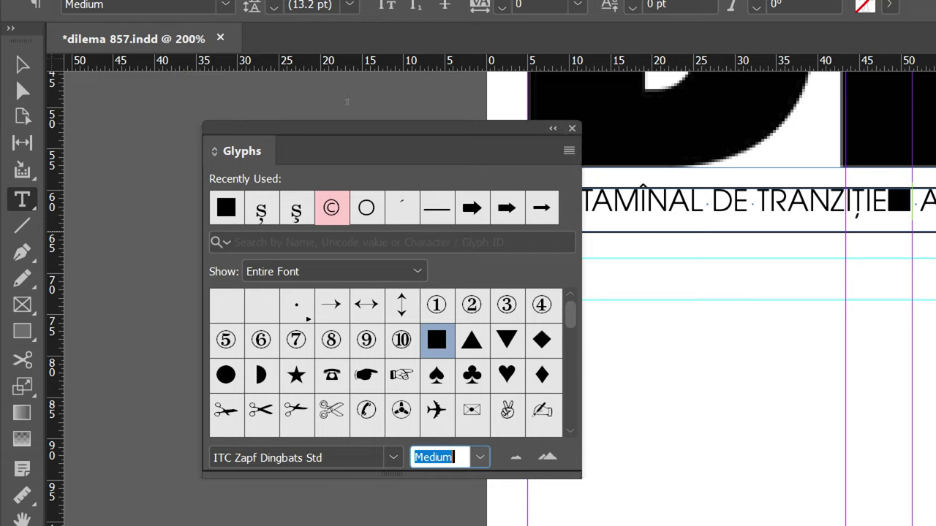
# Insert the recently used black square before "nr." in the issue line and close the Glyphs window.
pyautogui.click(790, 208)
pyautogui.hscroll(5, 731, 209)
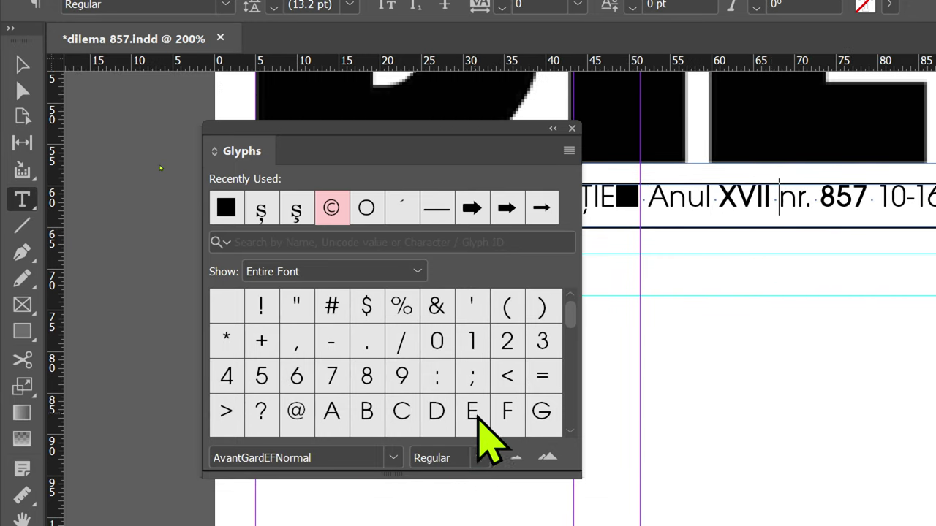
pyautogui.scroll(-1, 444, 386)
pyautogui.scroll(1, 439, 299)
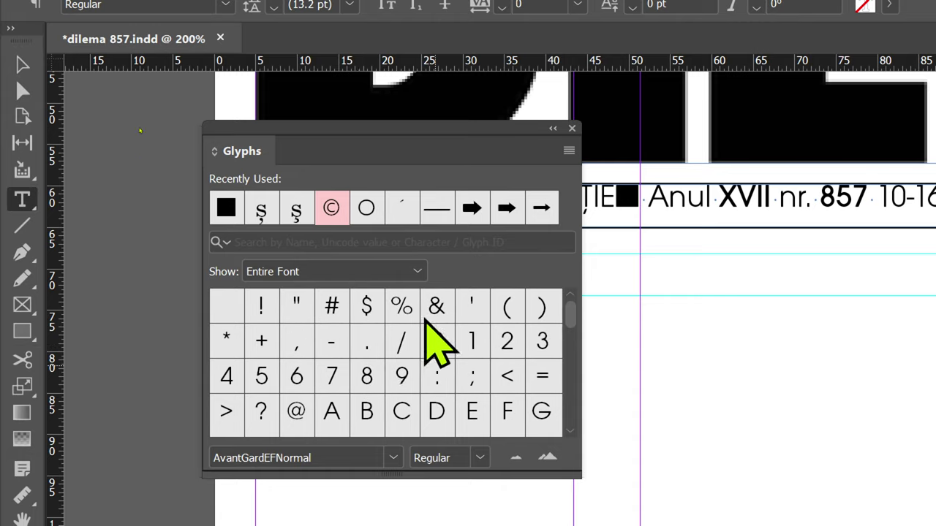
pyautogui.doubleClick(226, 209)
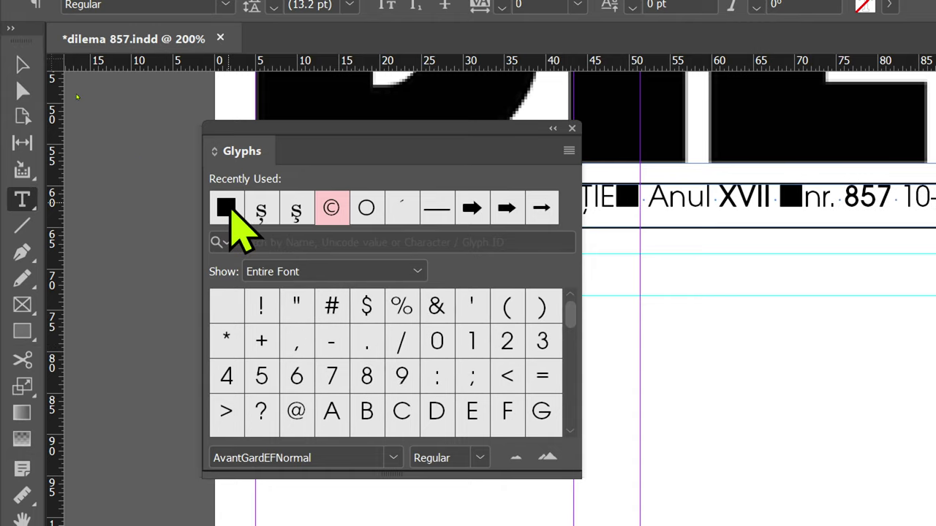
pyautogui.click(571, 128)
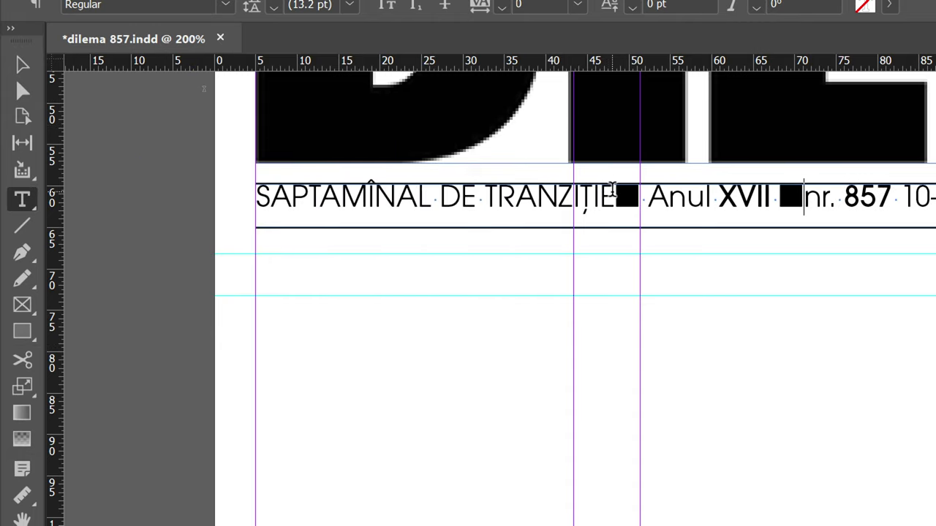
# Copy the square after "TRANZIȚIE", and add the missing spaces before that square and between the second square and "nr.".
pyautogui.doubleClick(628, 202)
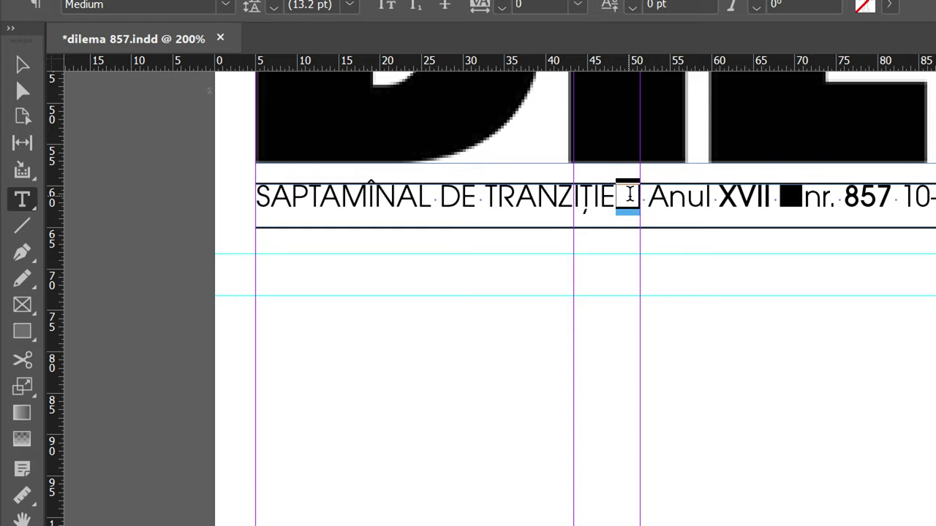
pyautogui.rightClick(629, 203)
pyautogui.click(658, 233)
pyautogui.click(620, 198)
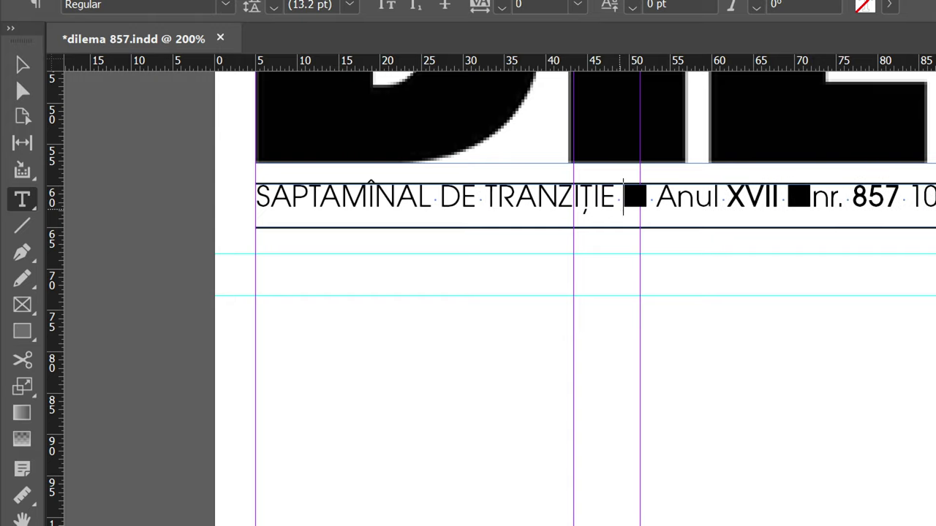
pyautogui.click(810, 201)
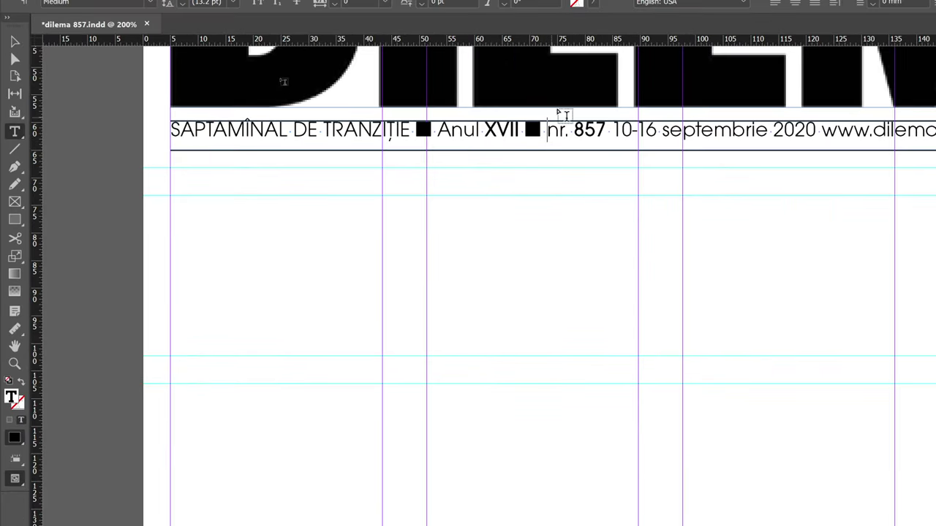
pyautogui.click(610, 128)
pyautogui.hotkey('ctrl', 'v')
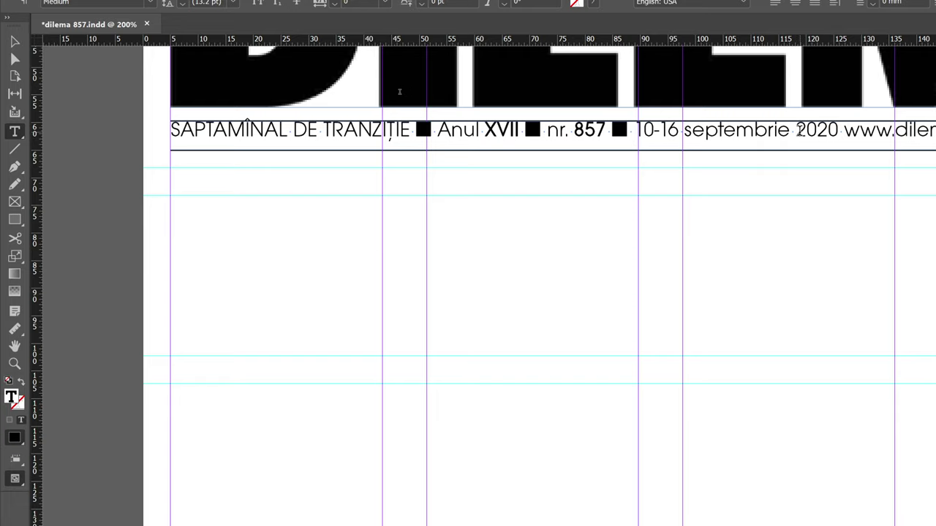
pyautogui.click(838, 129)
pyautogui.hotkey('ctrl', 'v')
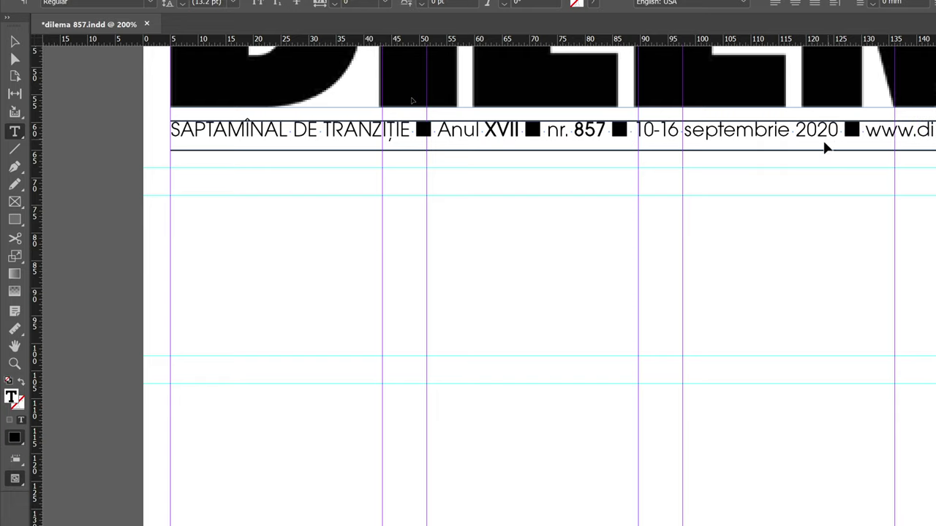
pyautogui.moveTo(887, 169); pyautogui.dragTo(629, 201)
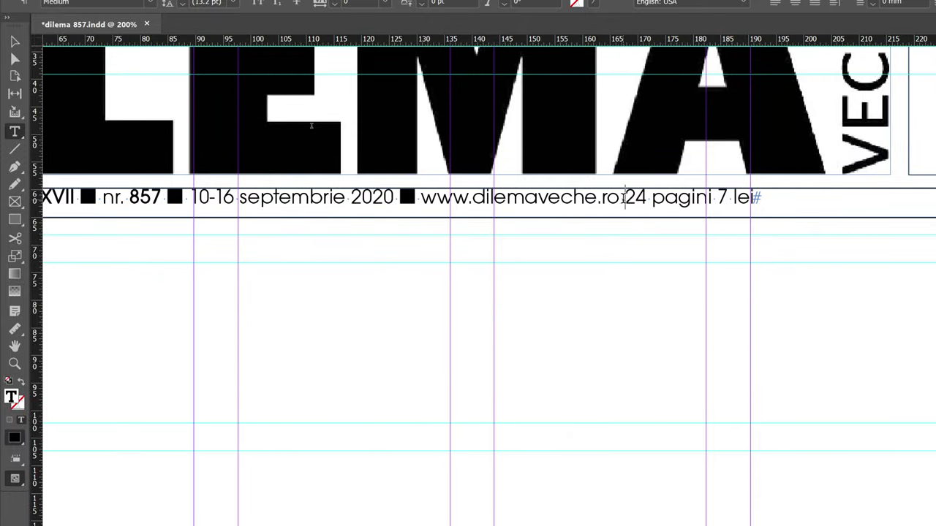
pyautogui.hotkey('ctrl', 'v')
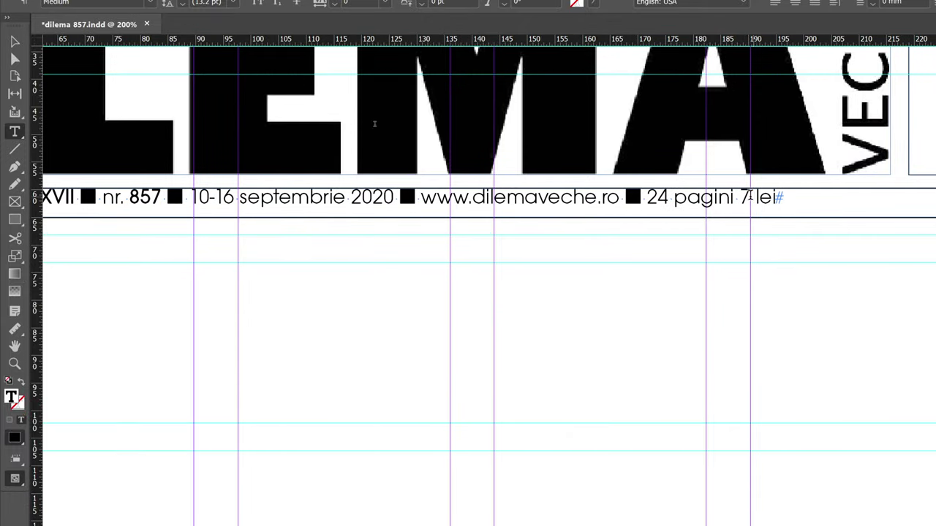
pyautogui.click(735, 197)
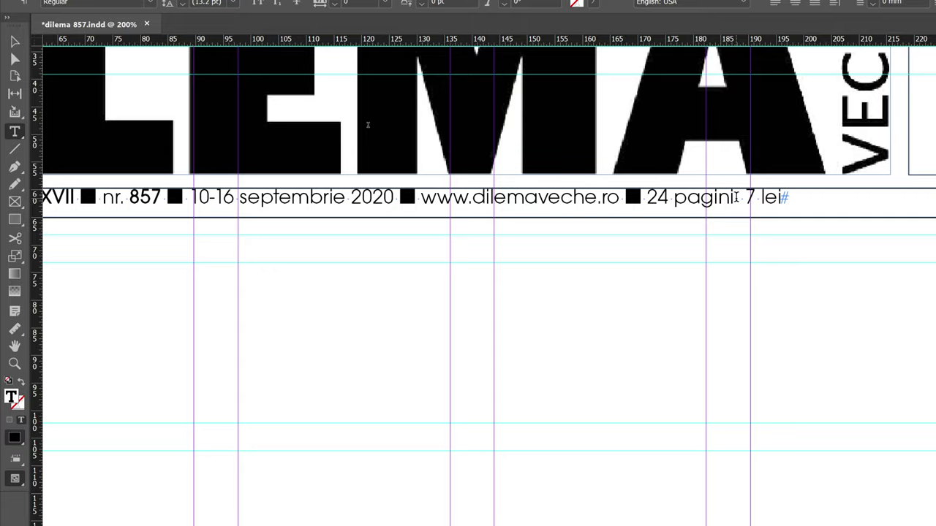
pyautogui.hotkey('ctrl', 'v')
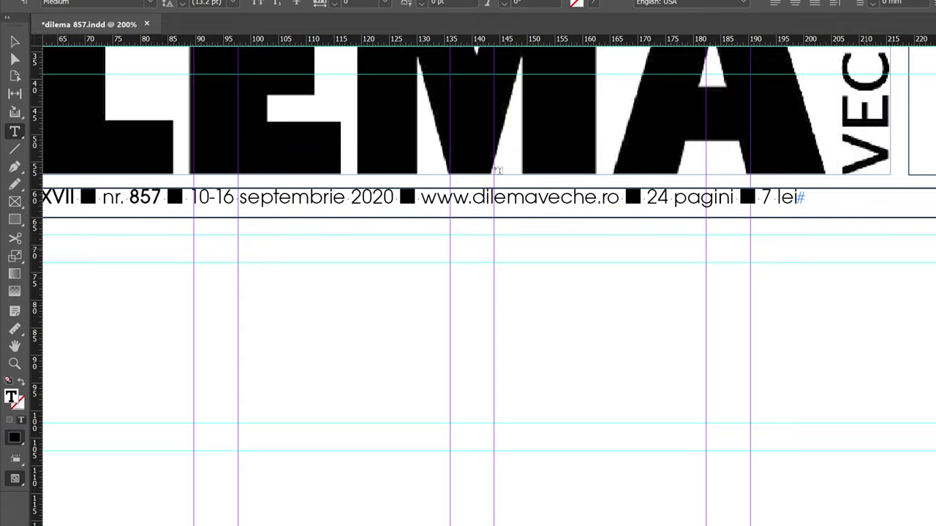
# Select the issue line's text frame and compare its placement and spacing with the finished PDF in Acrobat, ending back in InDesign.
pyautogui.scroll(-2, 547, 268)
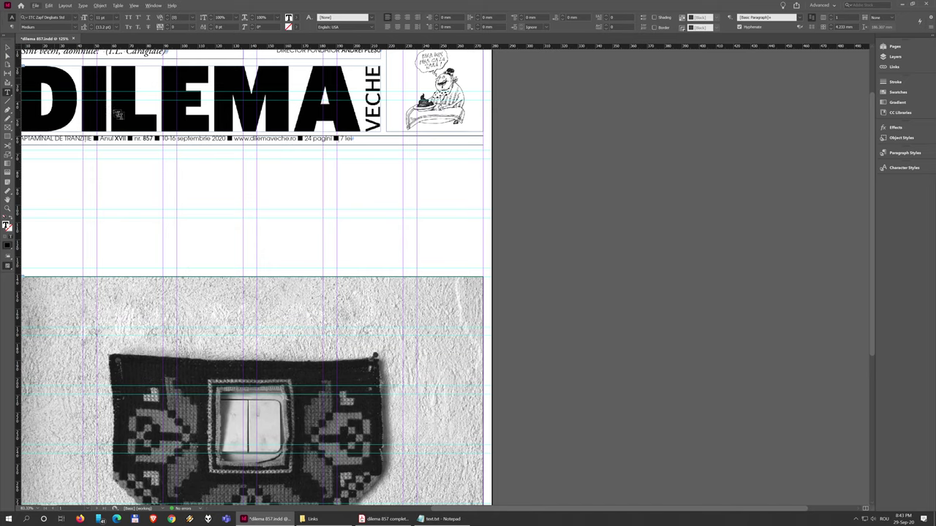
pyautogui.click(7, 48)
pyautogui.moveTo(116, 158); pyautogui.dragTo(251, 192)
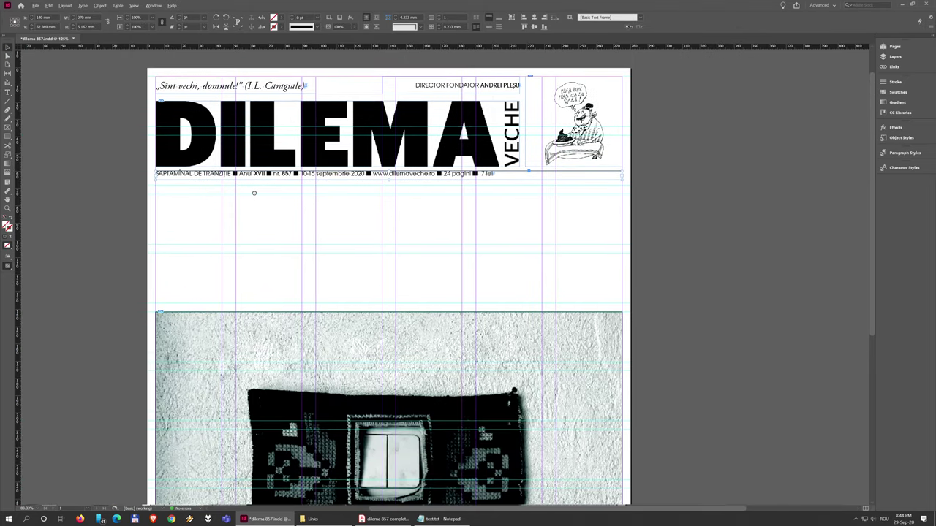
pyautogui.click(388, 520)
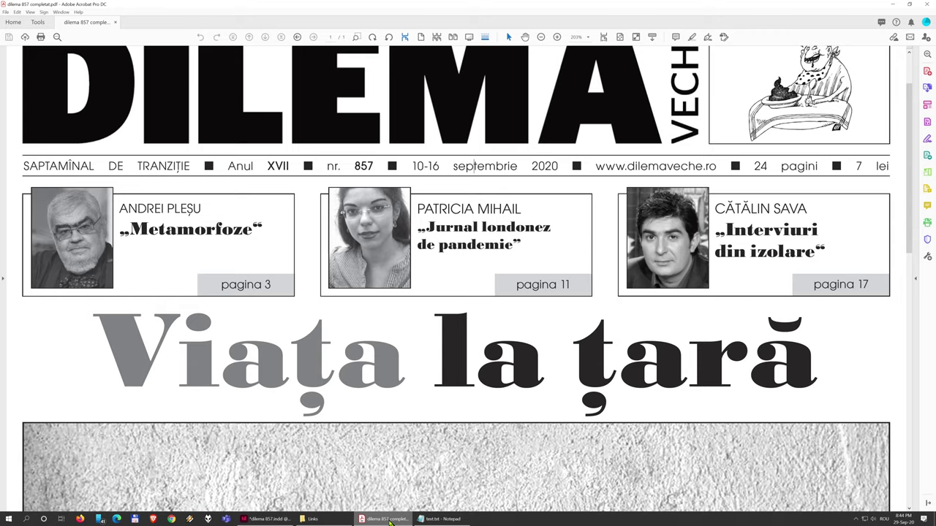
pyautogui.click(387, 519)
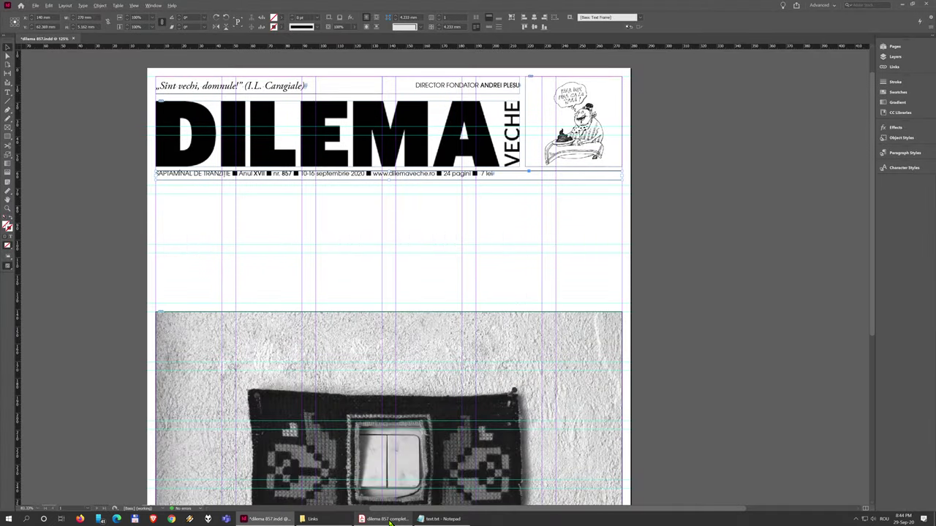
pyautogui.click(388, 520)
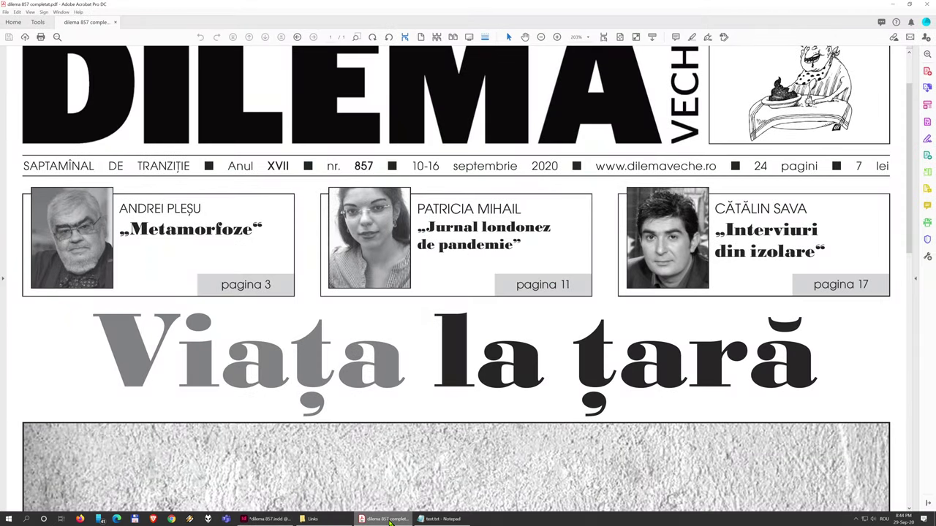
pyautogui.click(388, 519)
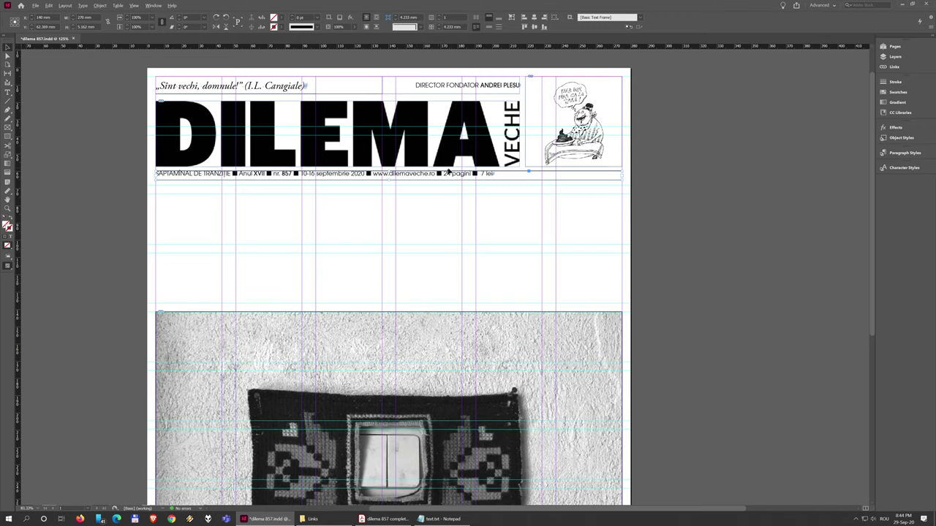
# Delete the extra space between the last square and "7 lei" in the issue line.
pyautogui.scroll(6, 449, 170)
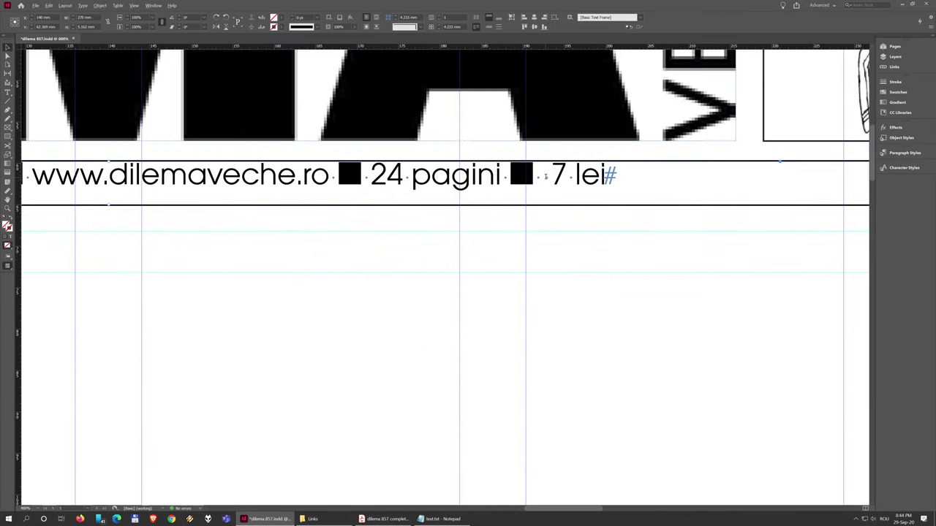
pyautogui.click(545, 176)
pyautogui.press('BackSpace')
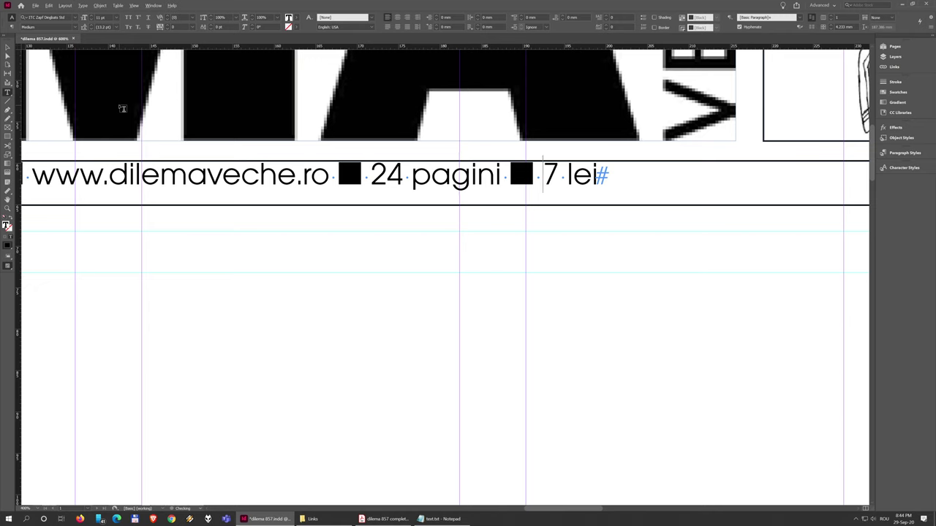
# Center the issue line's text vertically within its text frame between the two rules.
pyautogui.click(7, 47)
pyautogui.scroll(-2, 258, 172)
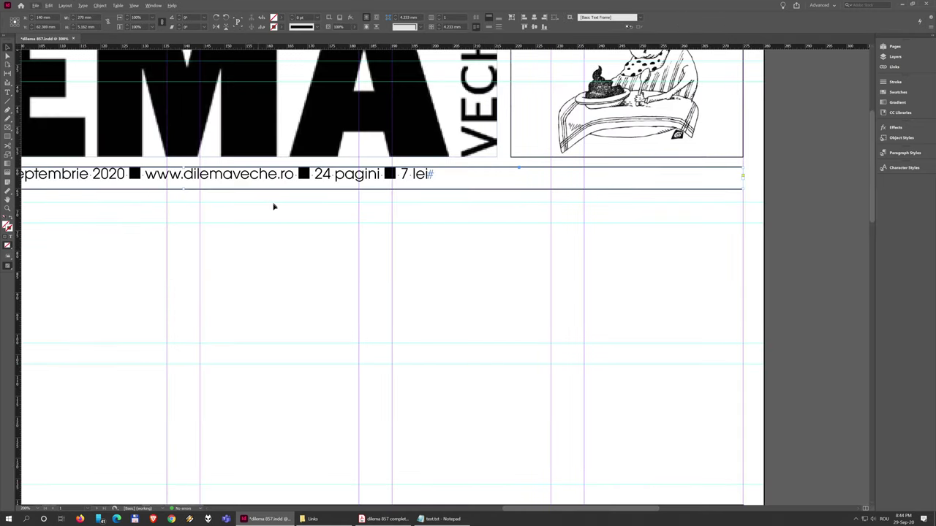
pyautogui.moveTo(273, 207); pyautogui.dragTo(414, 273)
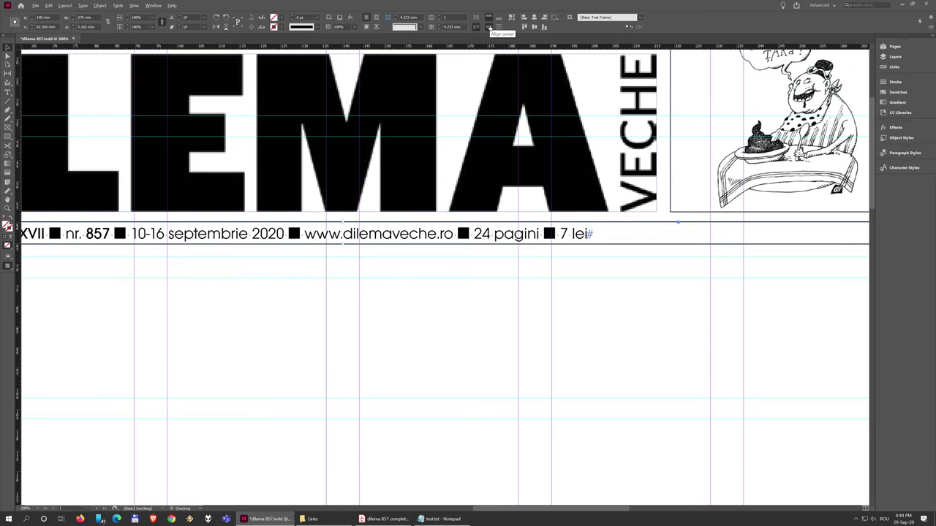
# Check the issue line's alignment in the finished PDF in Acrobat, and justify all lines of that text in InDesign to match.
pyautogui.click(381, 520)
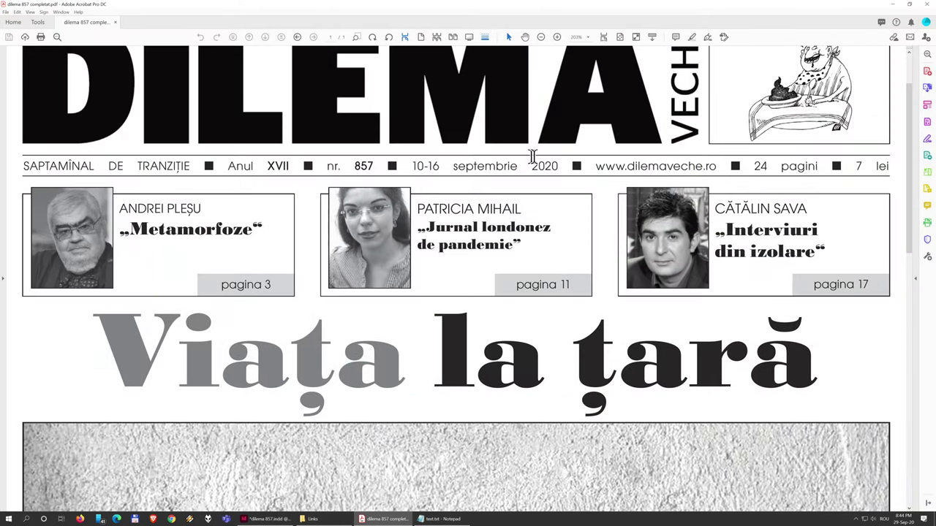
pyautogui.moveTo(909, 165); pyautogui.dragTo(77, 168)
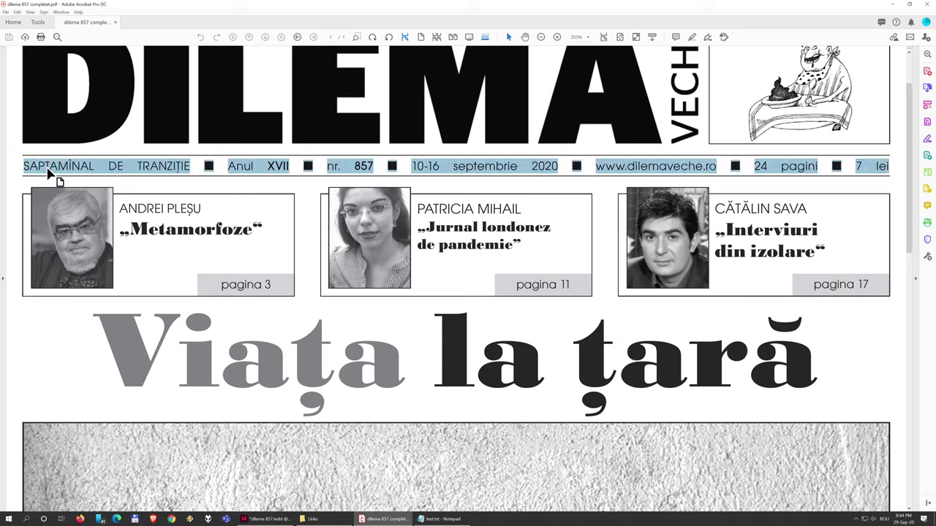
pyautogui.click(50, 170)
pyautogui.click(281, 521)
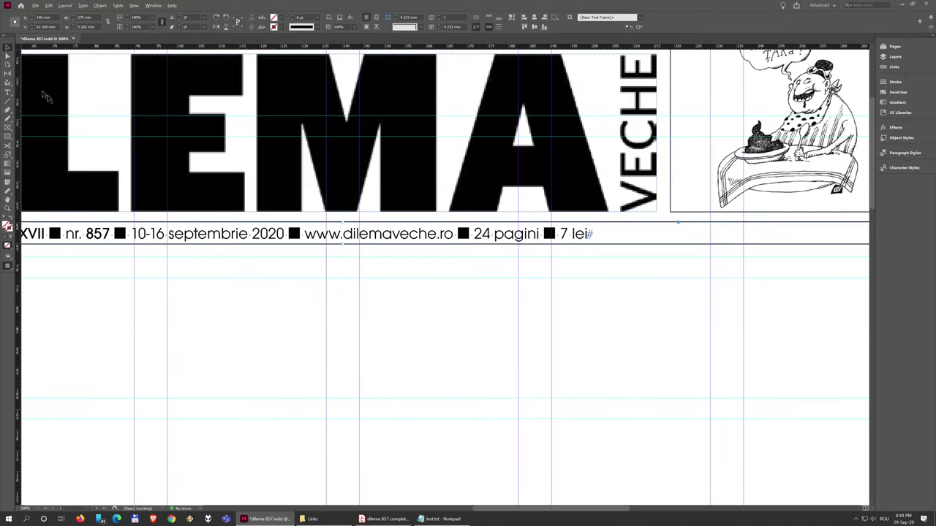
pyautogui.hotkey('ctrl', '-')
pyautogui.hotkey('ctrl', '-')
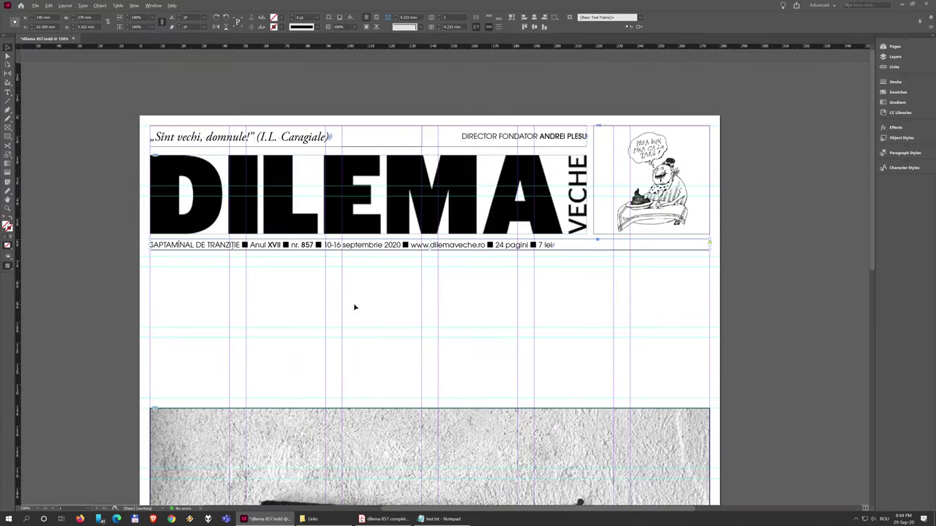
pyautogui.scroll(1, 354, 307)
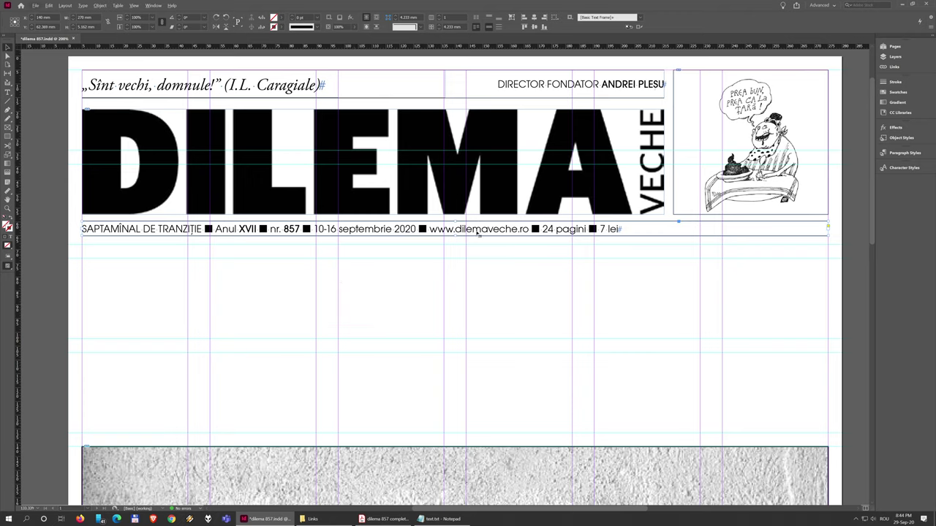
pyautogui.doubleClick(477, 230)
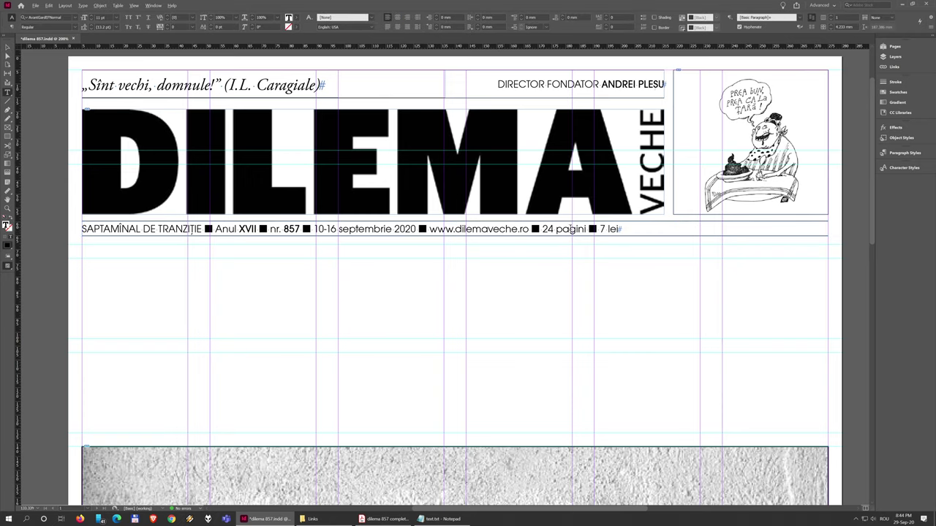
pyautogui.moveTo(576, 229); pyautogui.dragTo(471, 229)
pyautogui.click(483, 229)
pyautogui.click(407, 27)
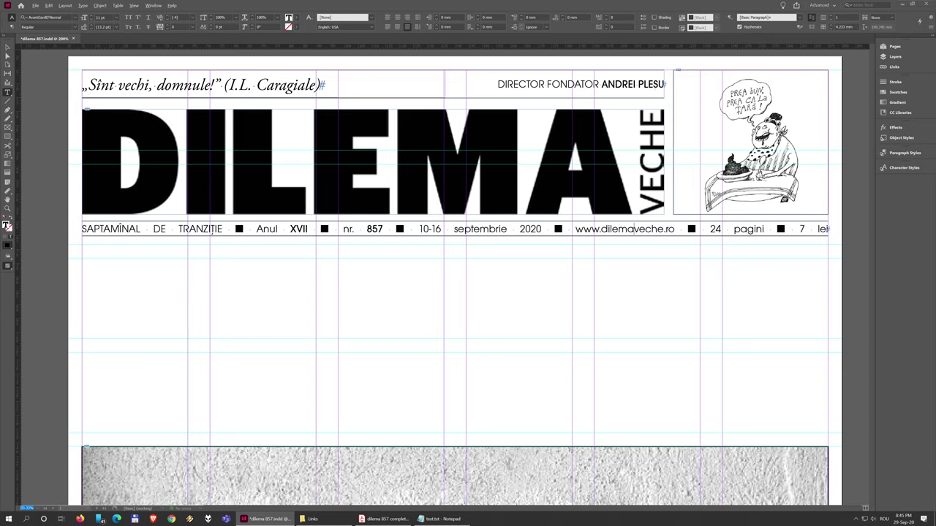
pyautogui.press('Right')
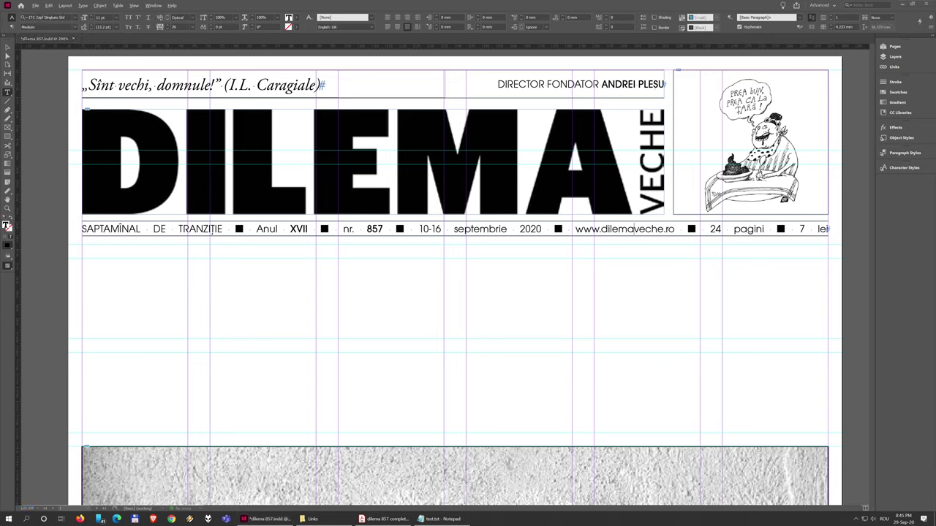